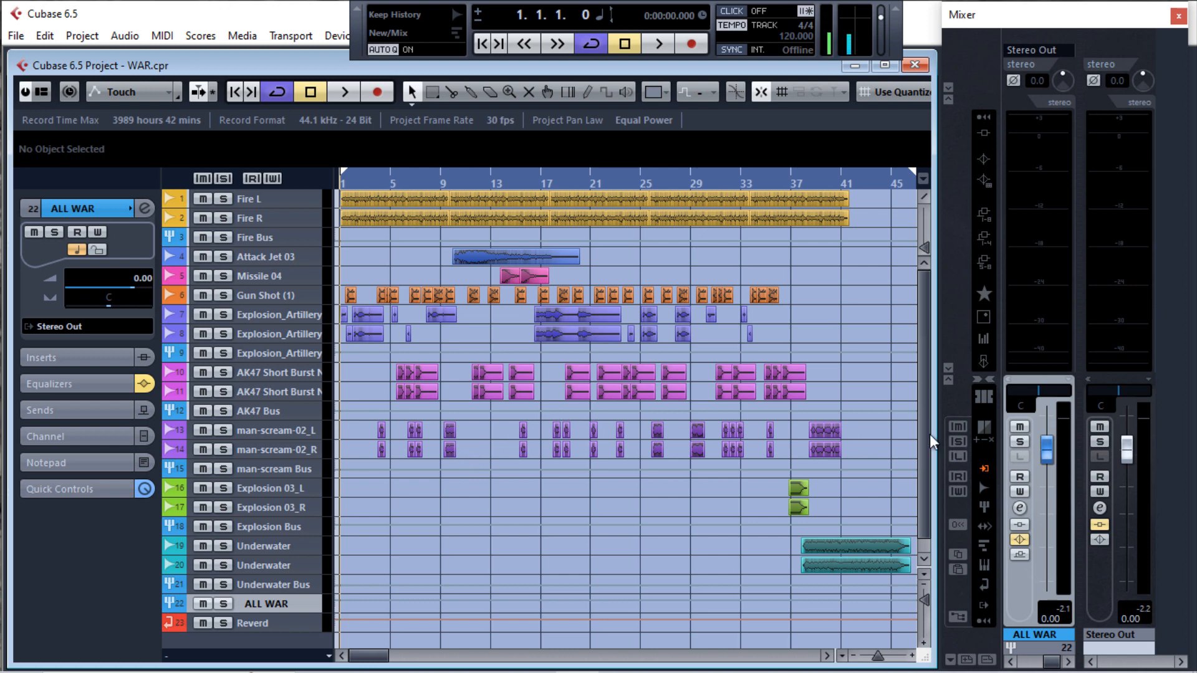
# Open the ALL WAR group channel's settings and its TR5 One insert, positioning the plugin window clear of the mixer
pyautogui.click(1019, 508)
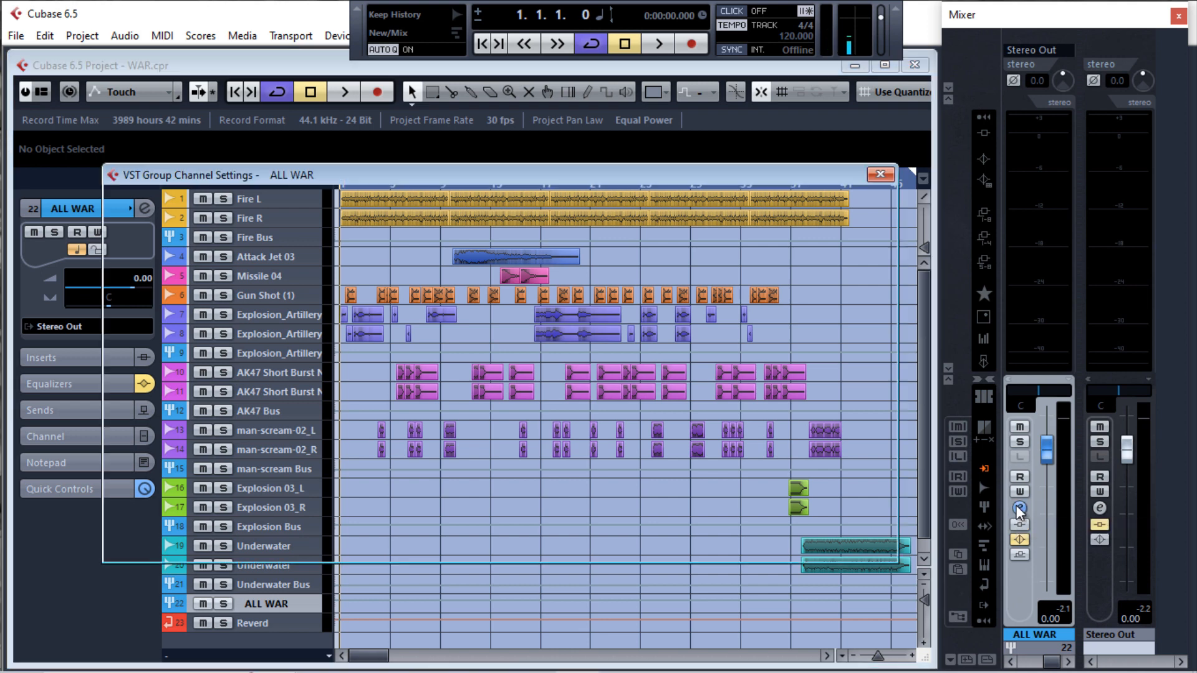
pyautogui.moveTo(645, 170); pyautogui.dragTo(655, 186)
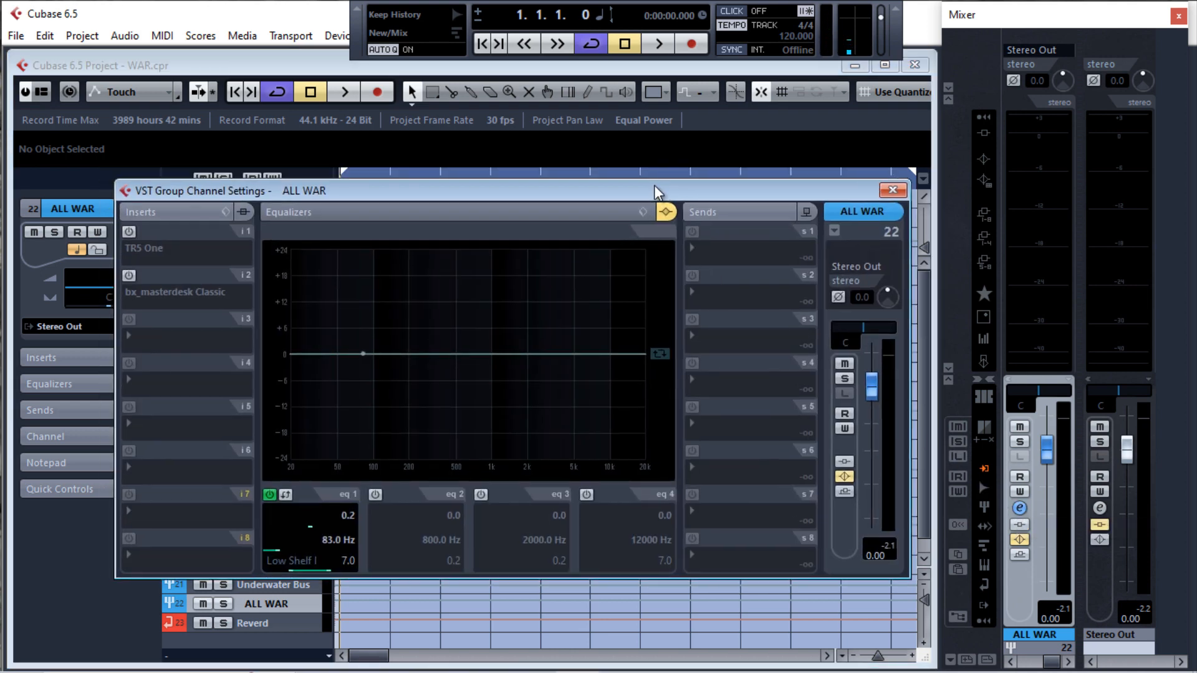
pyautogui.click(158, 234)
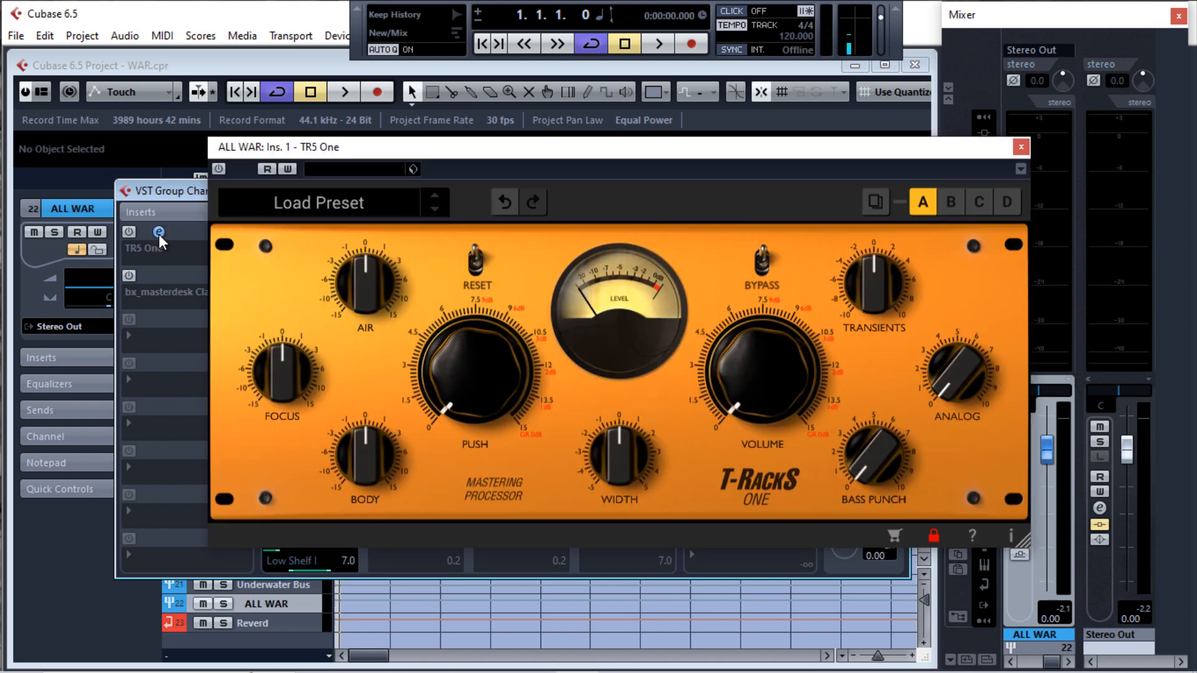
pyautogui.moveTo(611, 163); pyautogui.dragTo(594, 181)
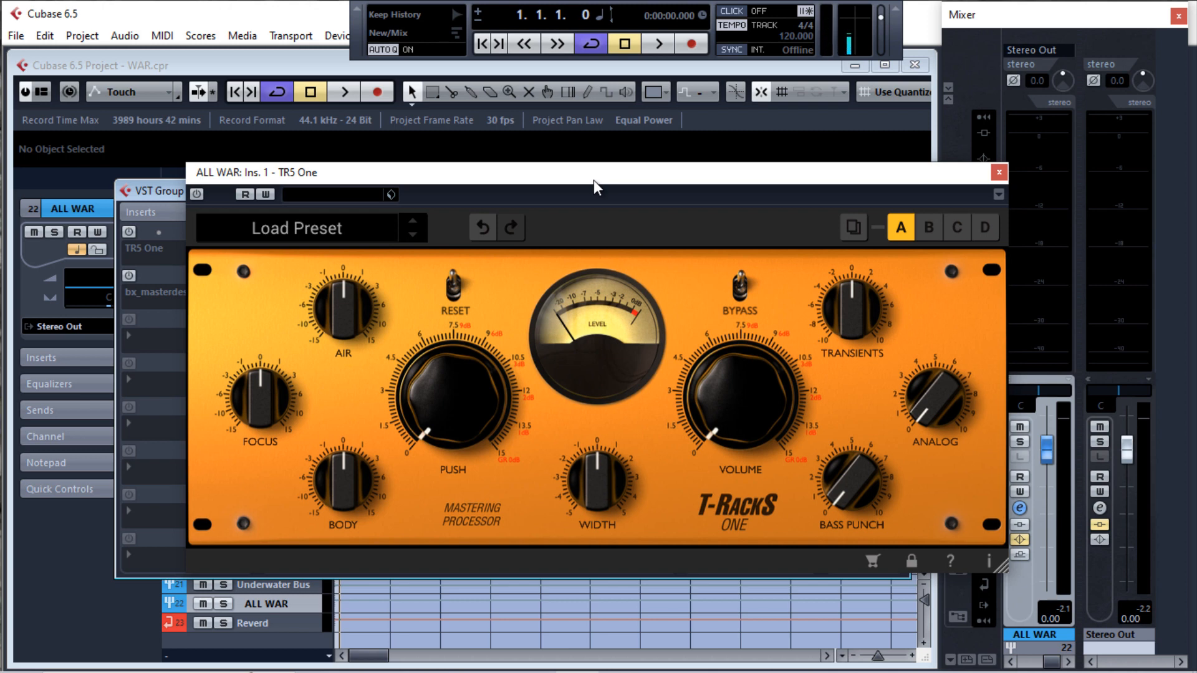
pyautogui.moveTo(626, 177)
pyautogui.mouseDown()
pyautogui.moveTo(689, 175)
pyautogui.moveTo(611, 177)
pyautogui.mouseUp()
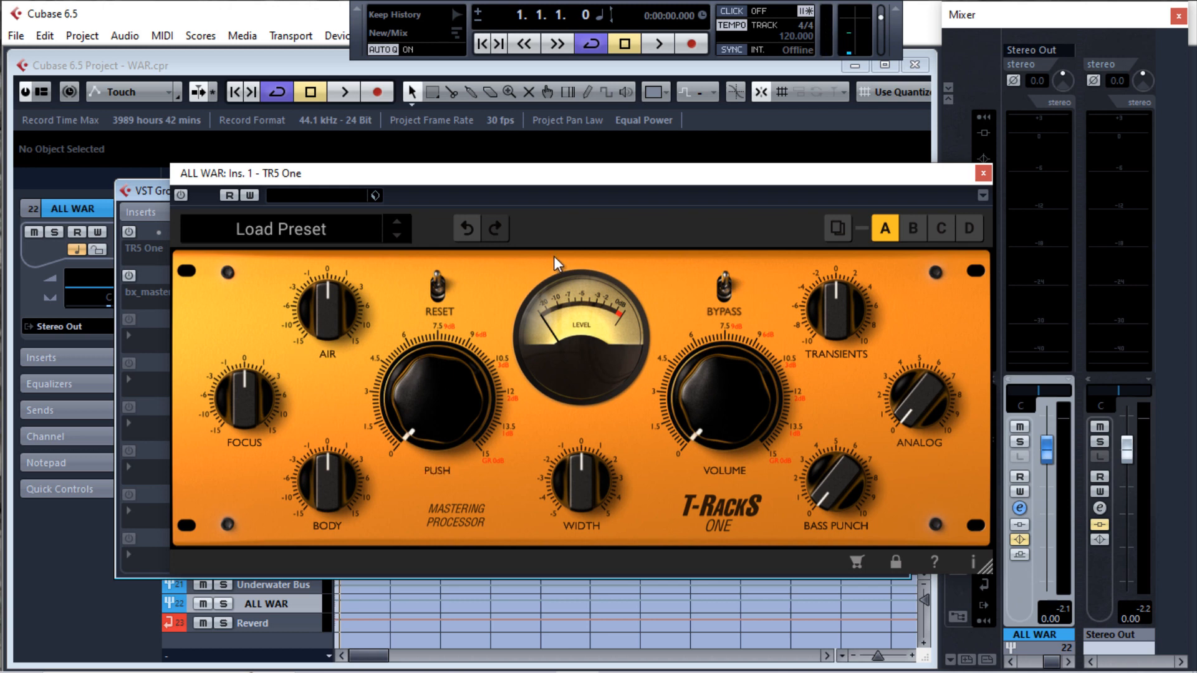
pyautogui.moveTo(561, 177); pyautogui.dragTo(518, 198)
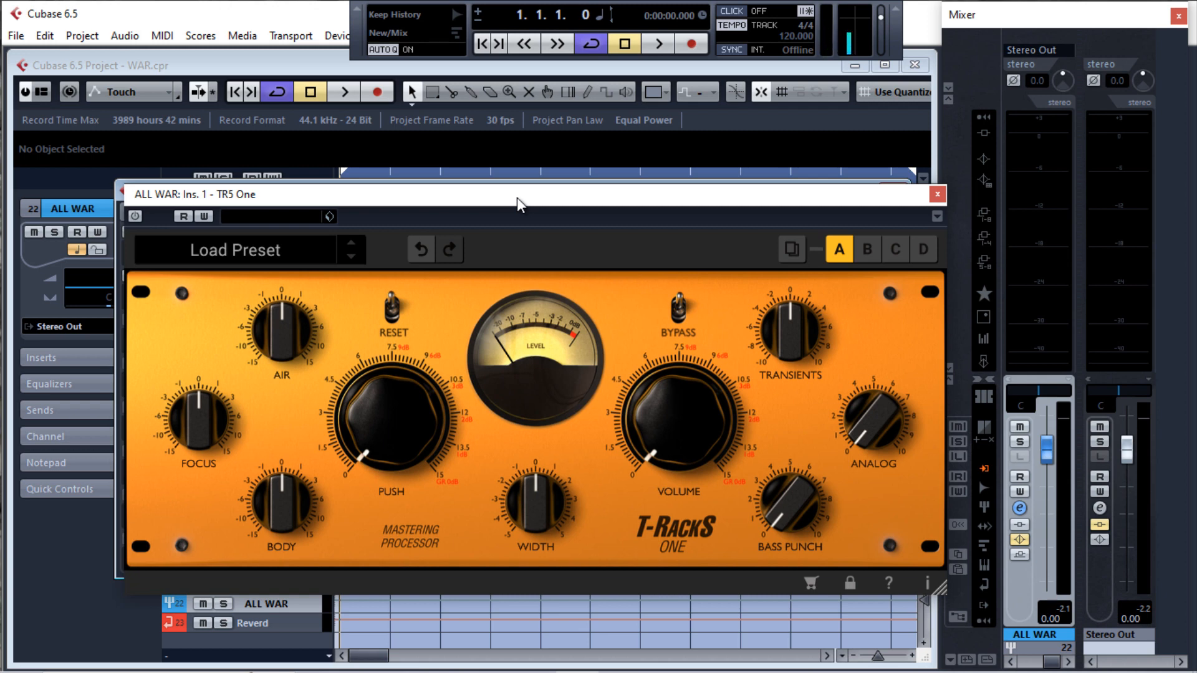
# Play the war mix with TR5 One inactive, closing the plugin and channel settings windows while listening, and stop playback
pyautogui.press('space')
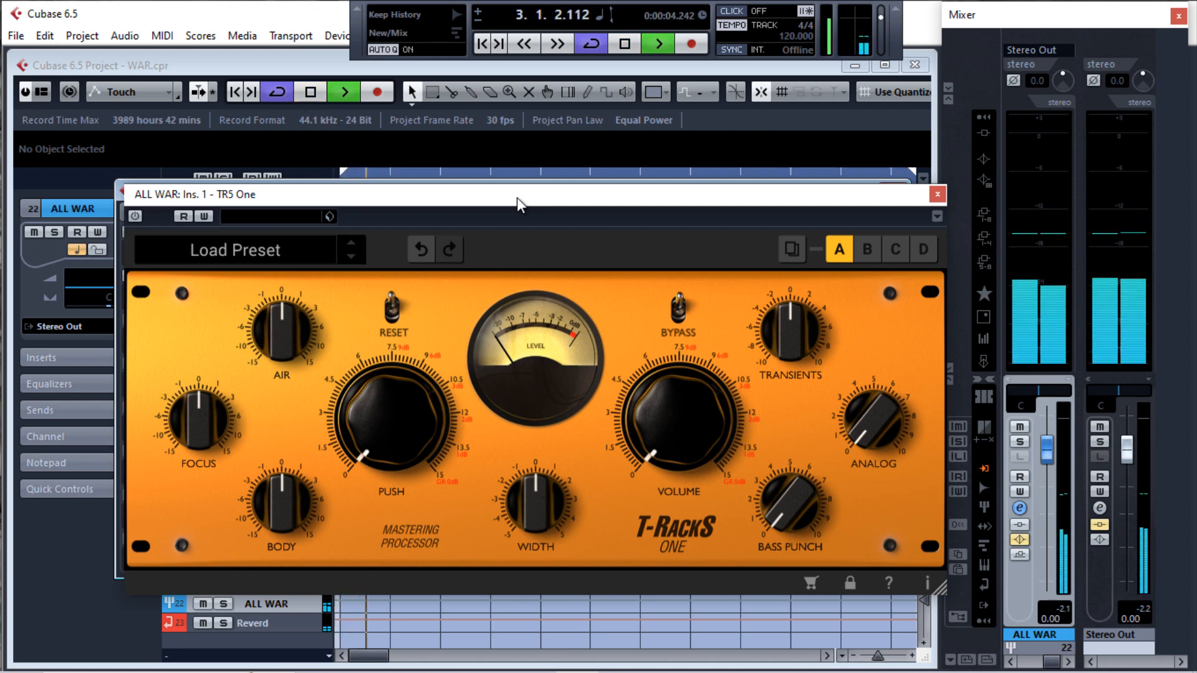
pyautogui.moveTo(552, 197); pyautogui.dragTo(571, 208)
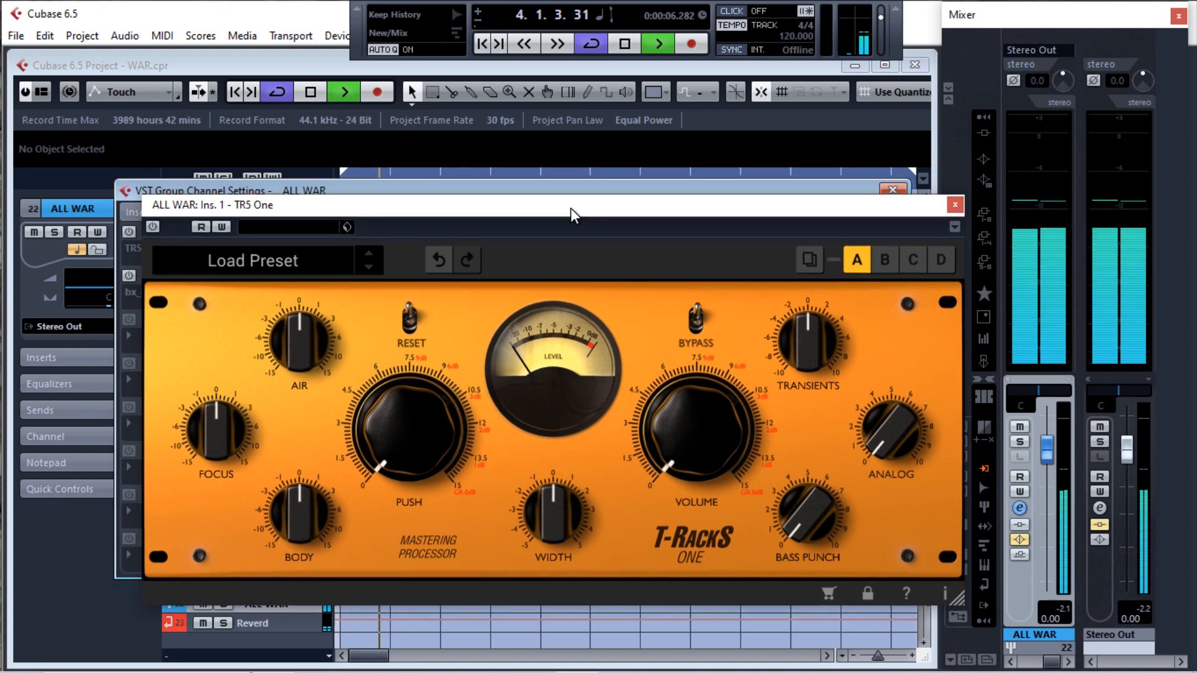
pyautogui.click(955, 205)
pyautogui.click(893, 190)
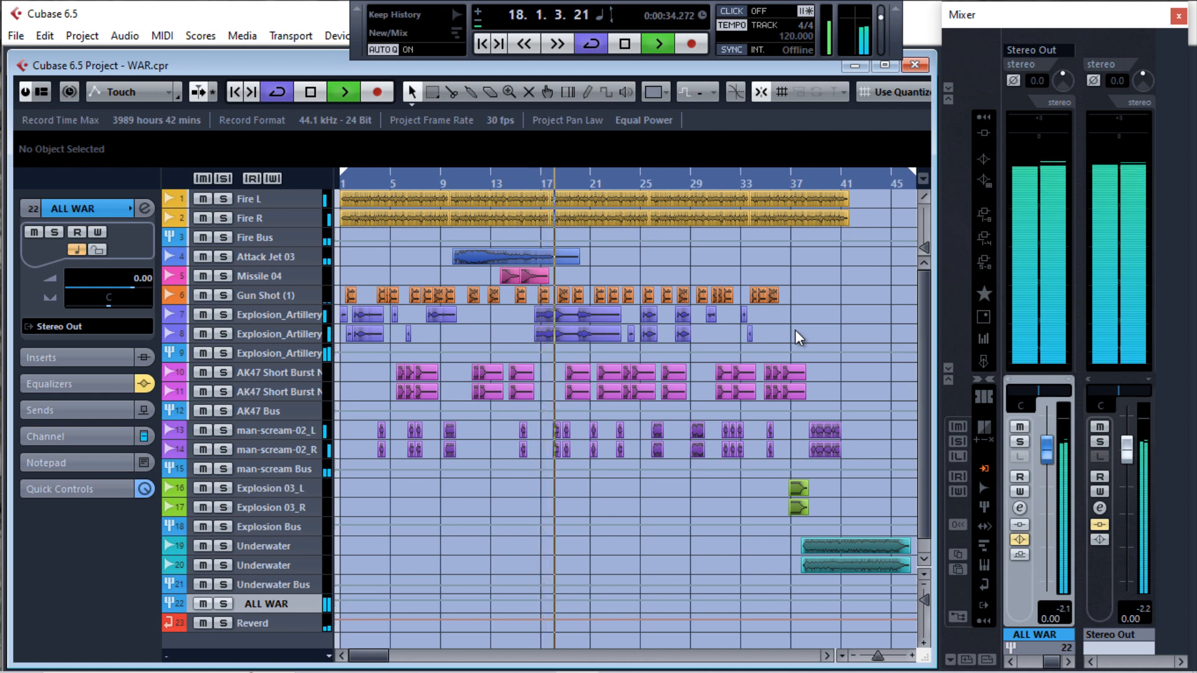
pyautogui.press('space')
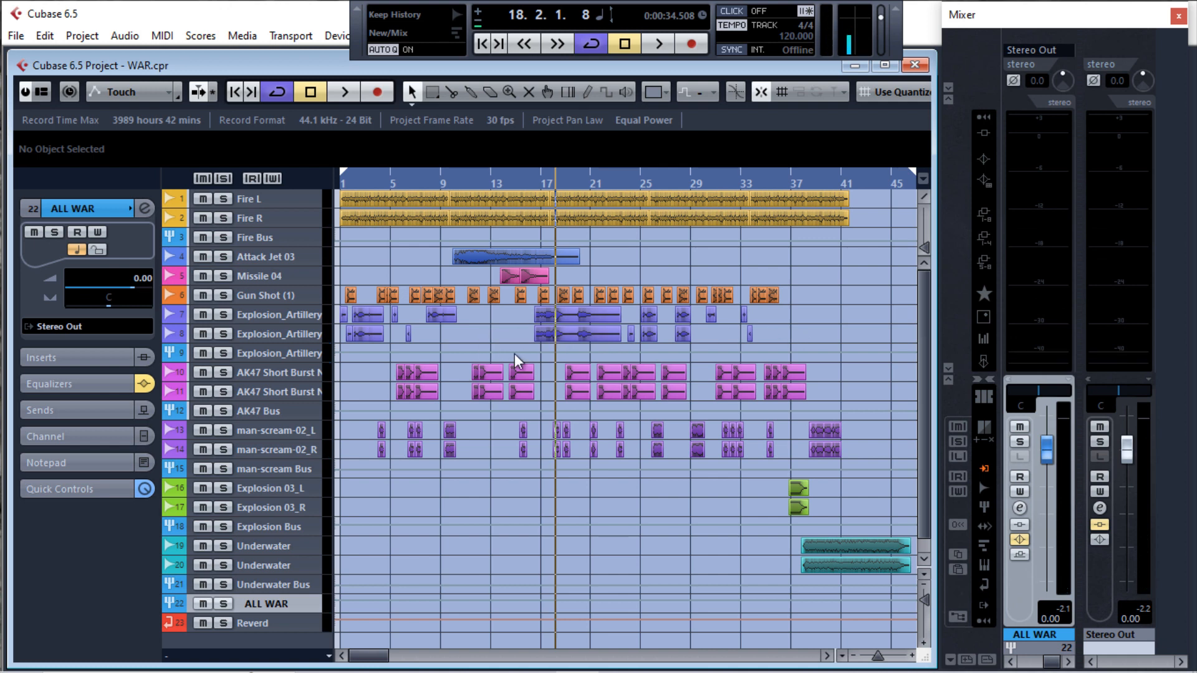
# Reopen the ALL WAR channel's TR5 One insert and switch the plugin on
pyautogui.press('e')
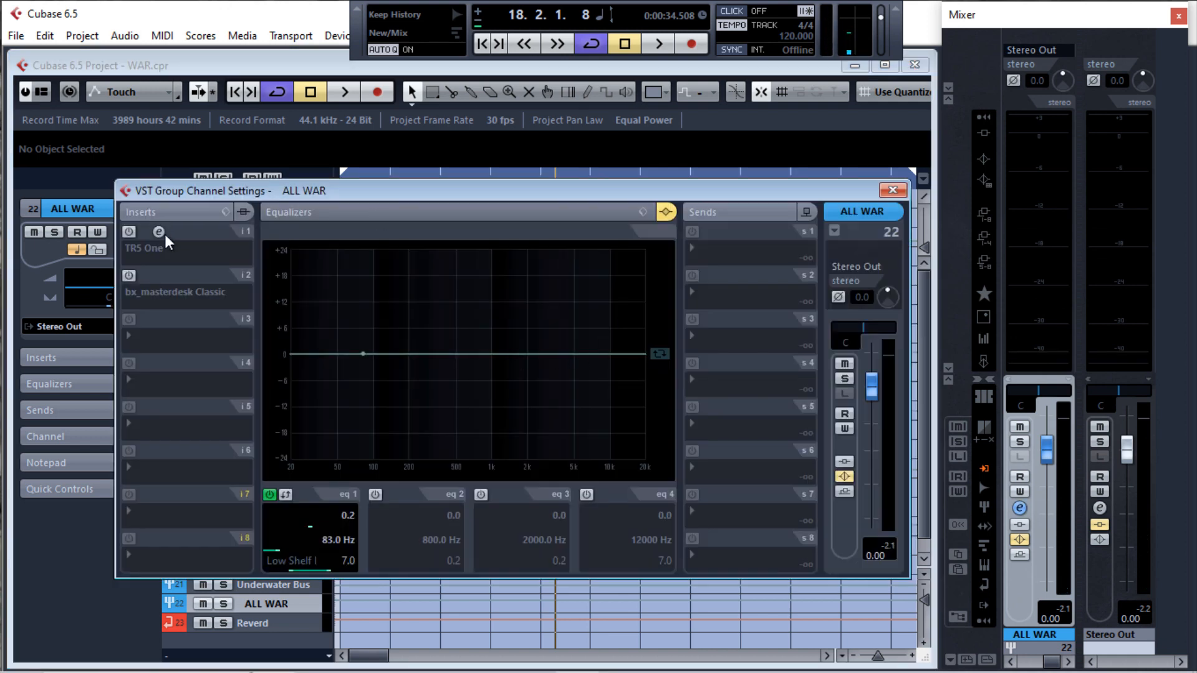
pyautogui.click(158, 233)
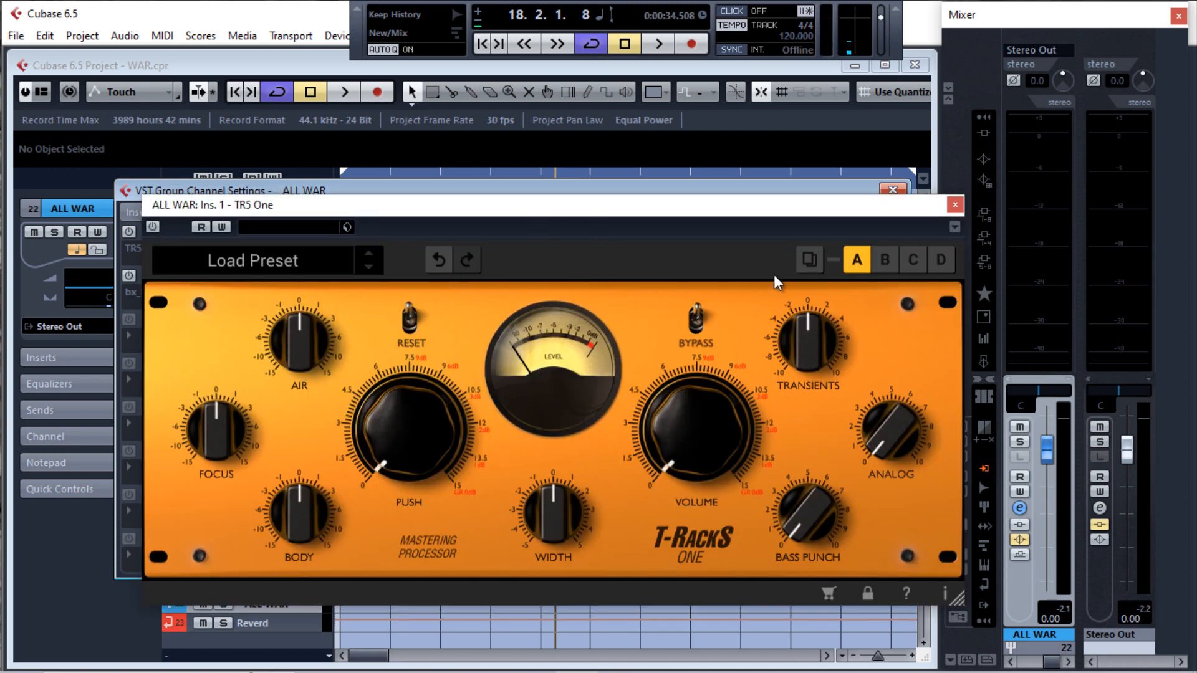
pyautogui.click(152, 228)
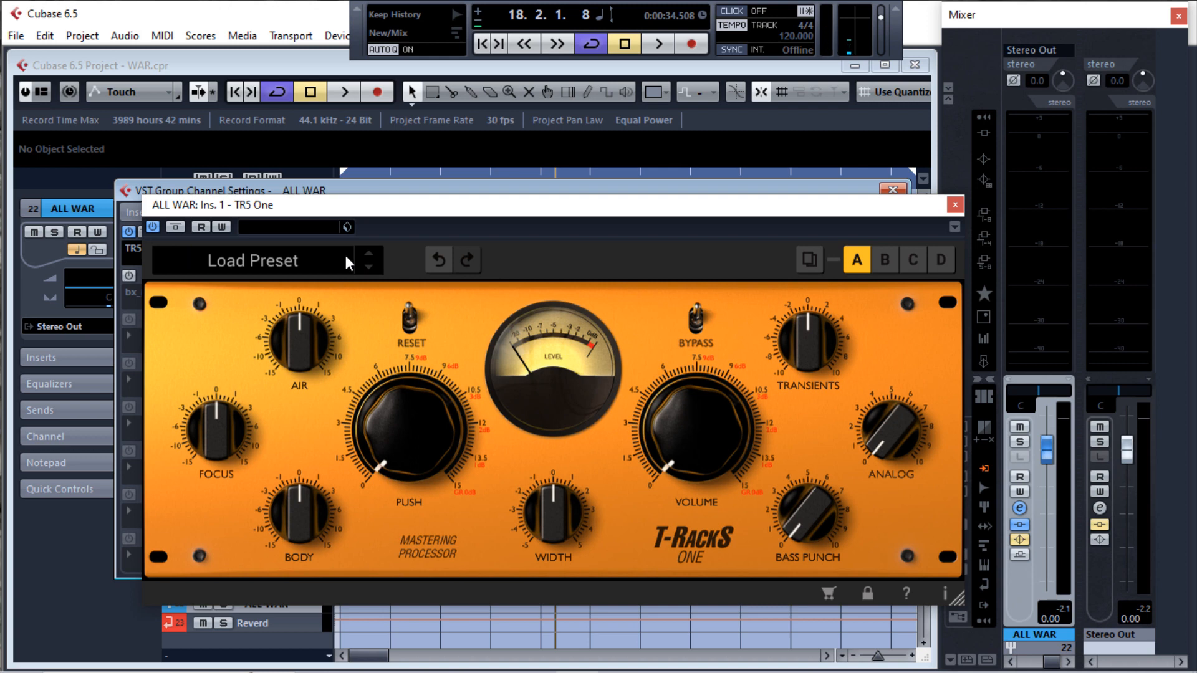
# Audition two short passages of the mix with TR5 One active at its default settings, and close the plugin window
pyautogui.press('space')
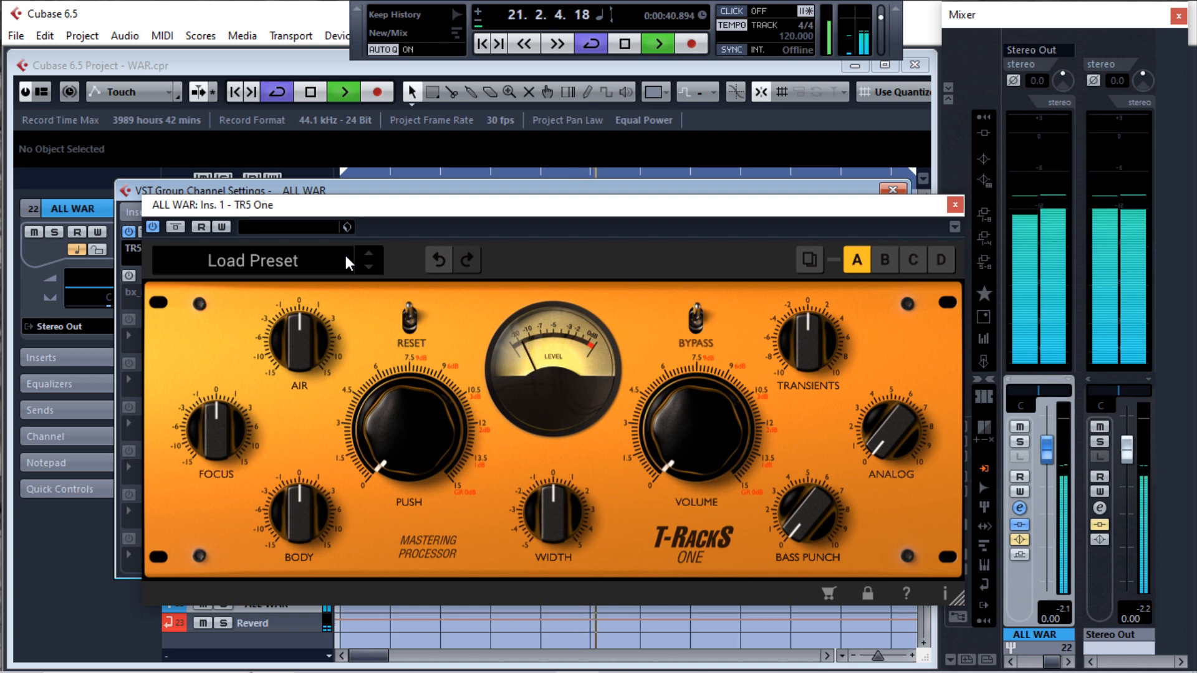
pyautogui.press('space')
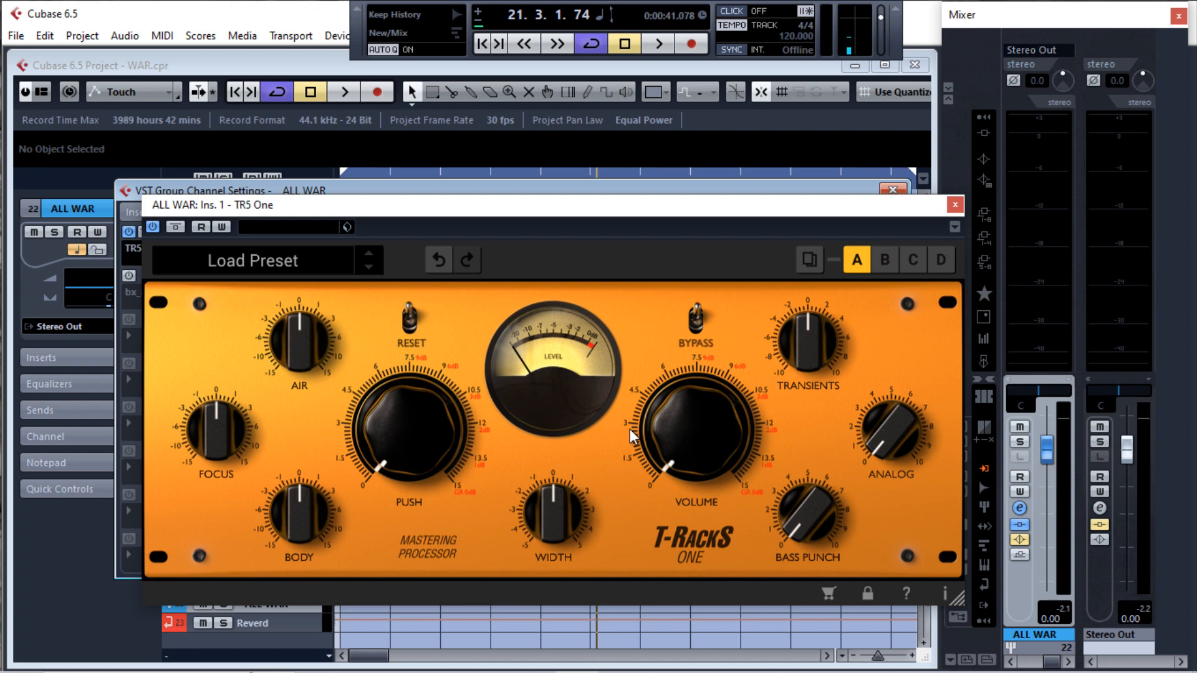
pyautogui.press('space')
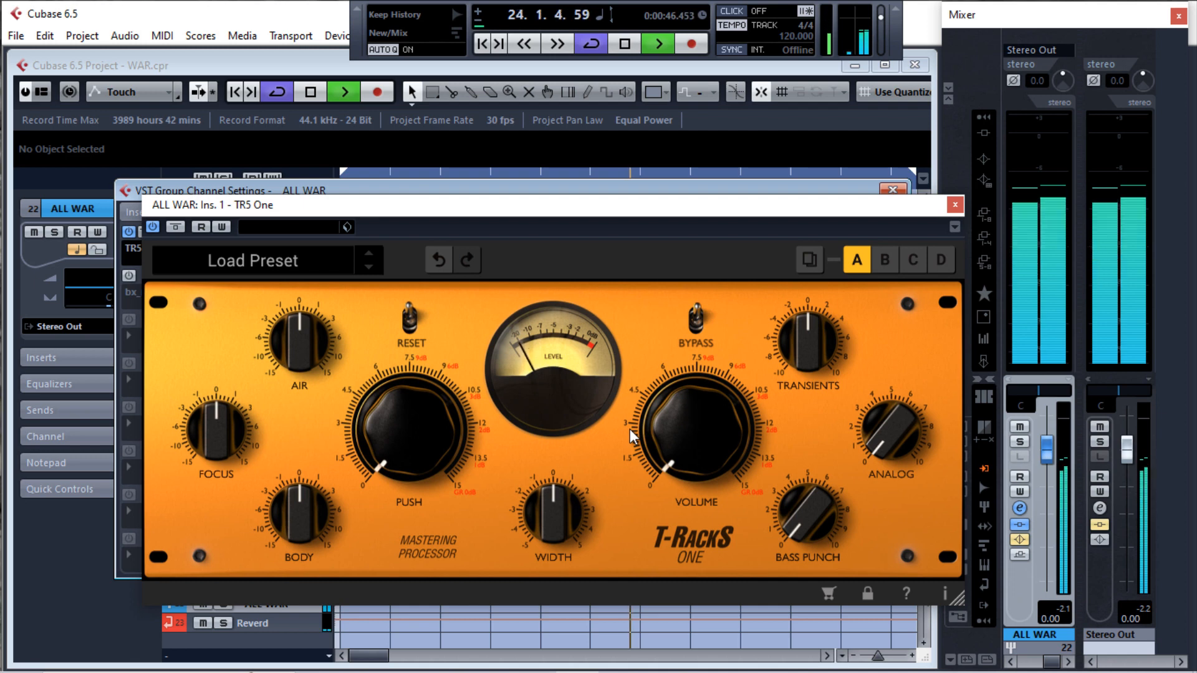
pyautogui.press('space')
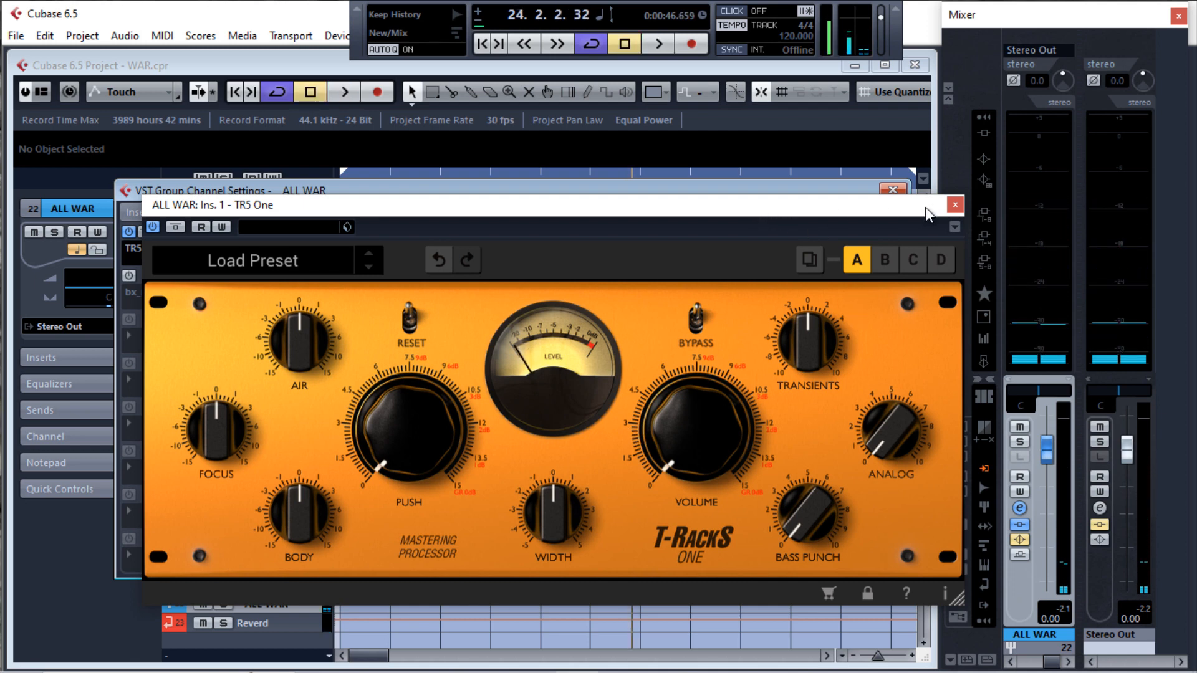
pyautogui.click(955, 205)
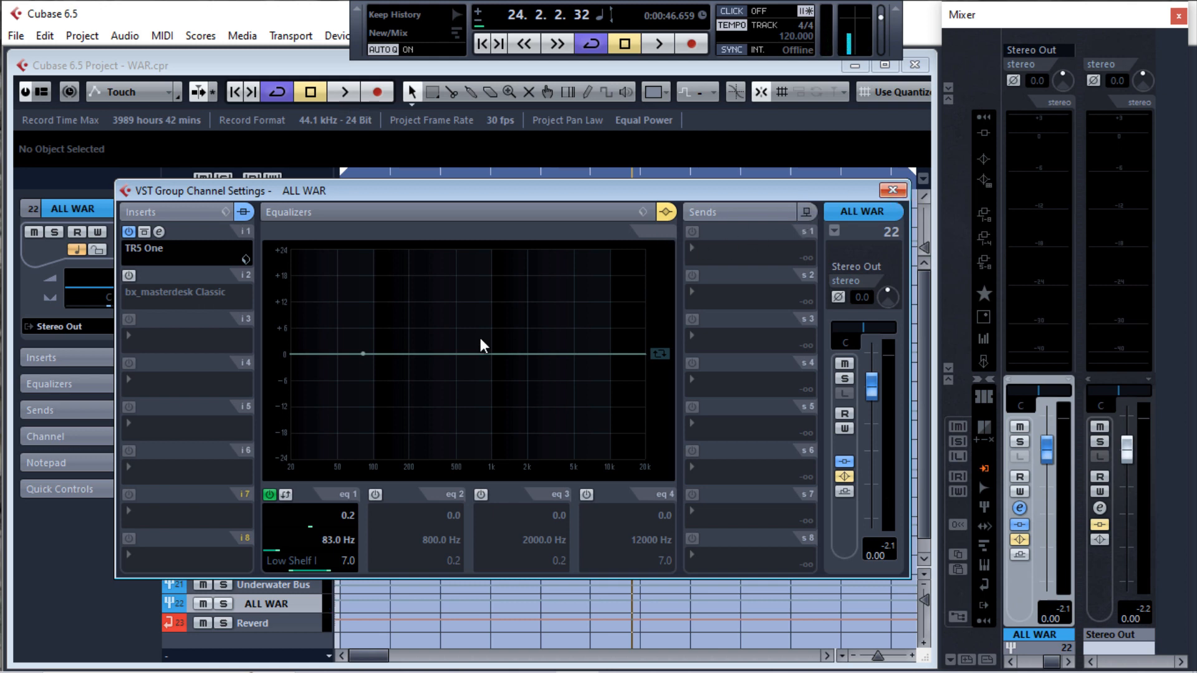
# Enable the ALL WAR channel's equalizer and set EQ band 1 to a High Pass I filter at 20 Hz
pyautogui.click(270, 495)
pyautogui.click(270, 496)
pyautogui.click(667, 212)
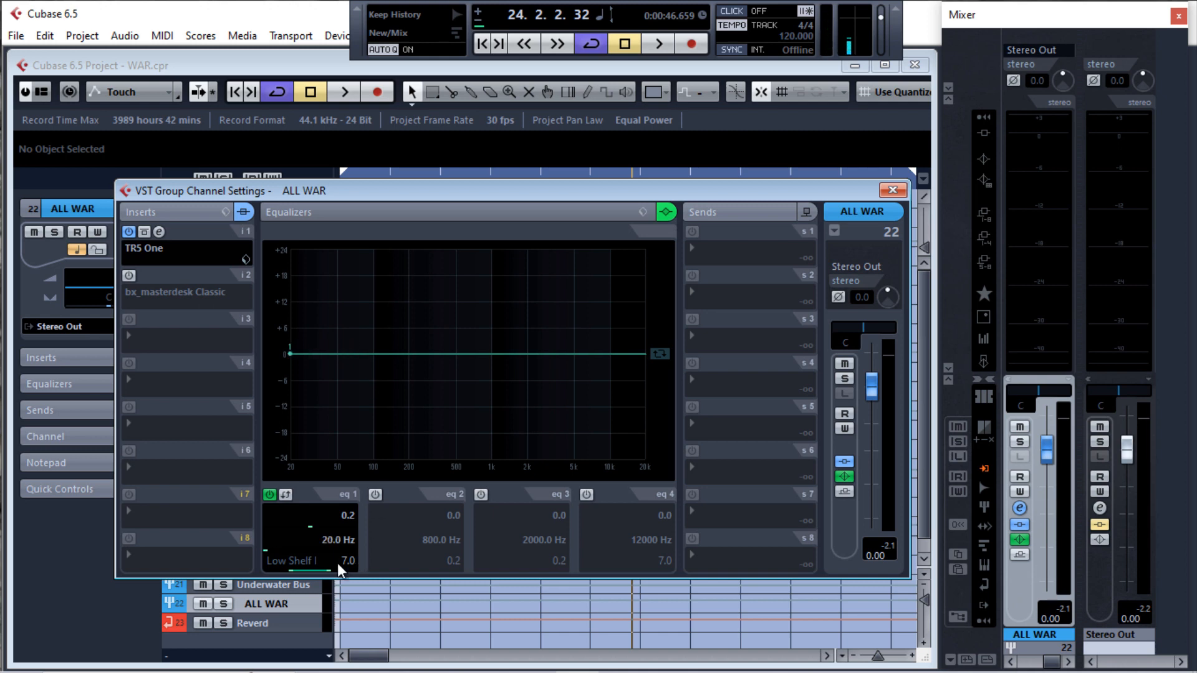
pyautogui.scroll(-1, 312, 562)
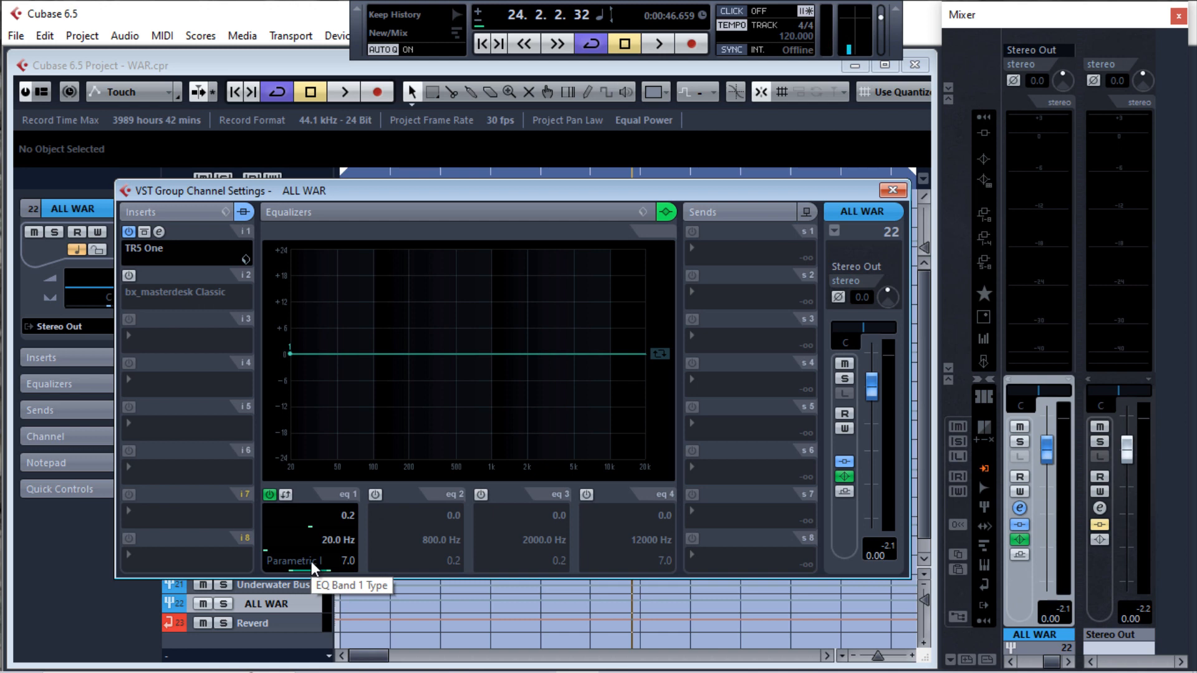
pyautogui.scroll(-1, 312, 562)
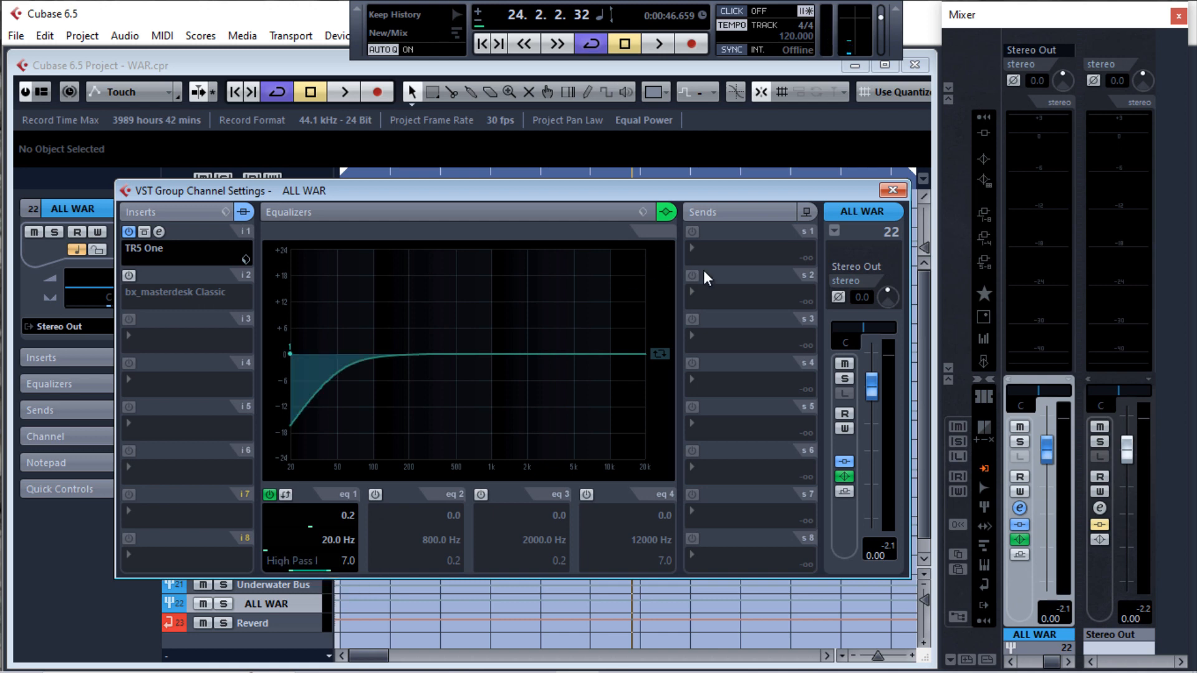
# Reopen the TR5 One editor without the channel settings window and place it below the timeline ruler and fire tracks
pyautogui.click(161, 232)
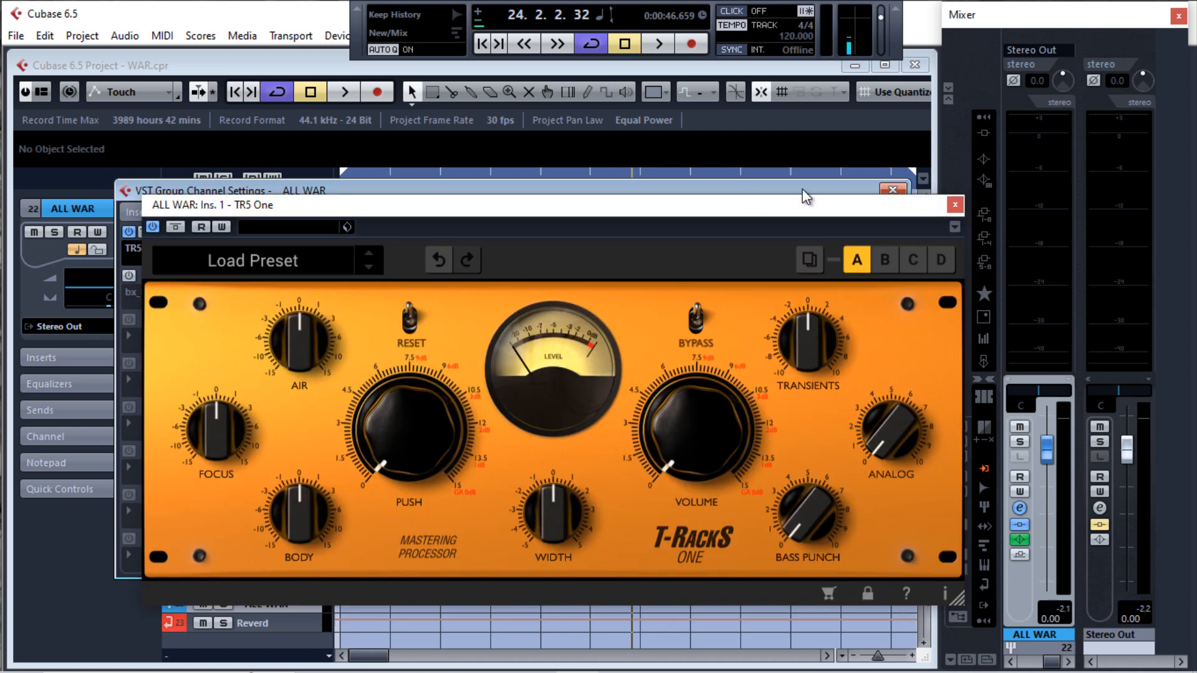
pyautogui.click(893, 191)
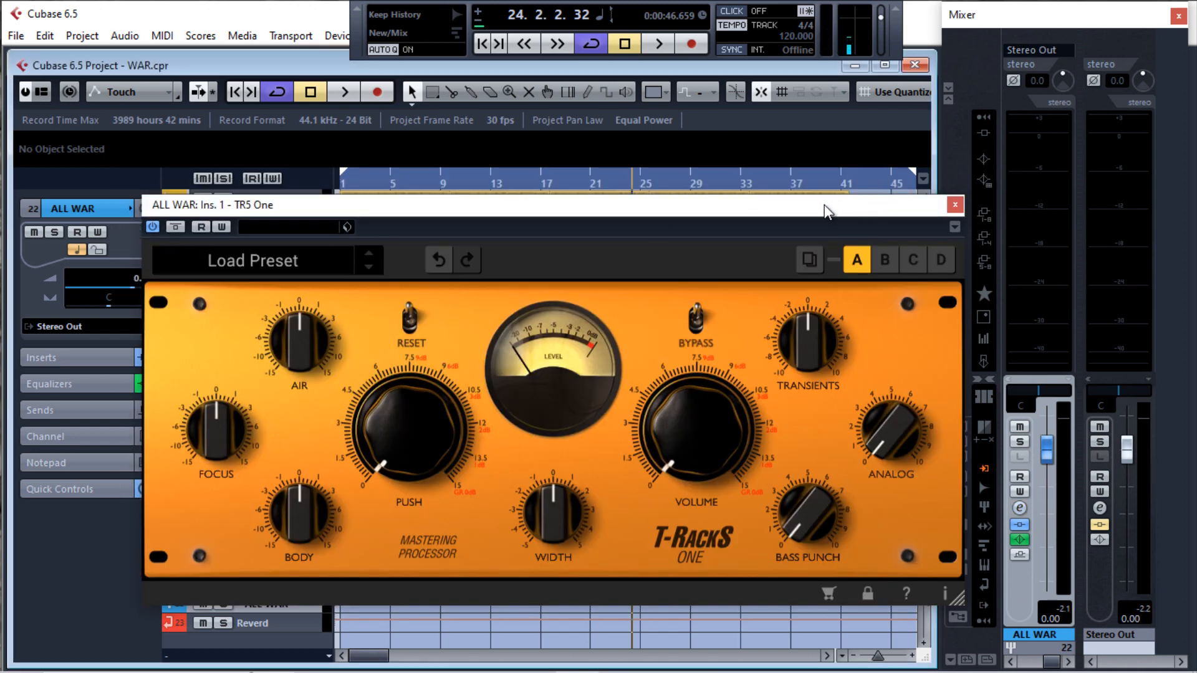
pyautogui.moveTo(824, 205); pyautogui.dragTo(756, 236)
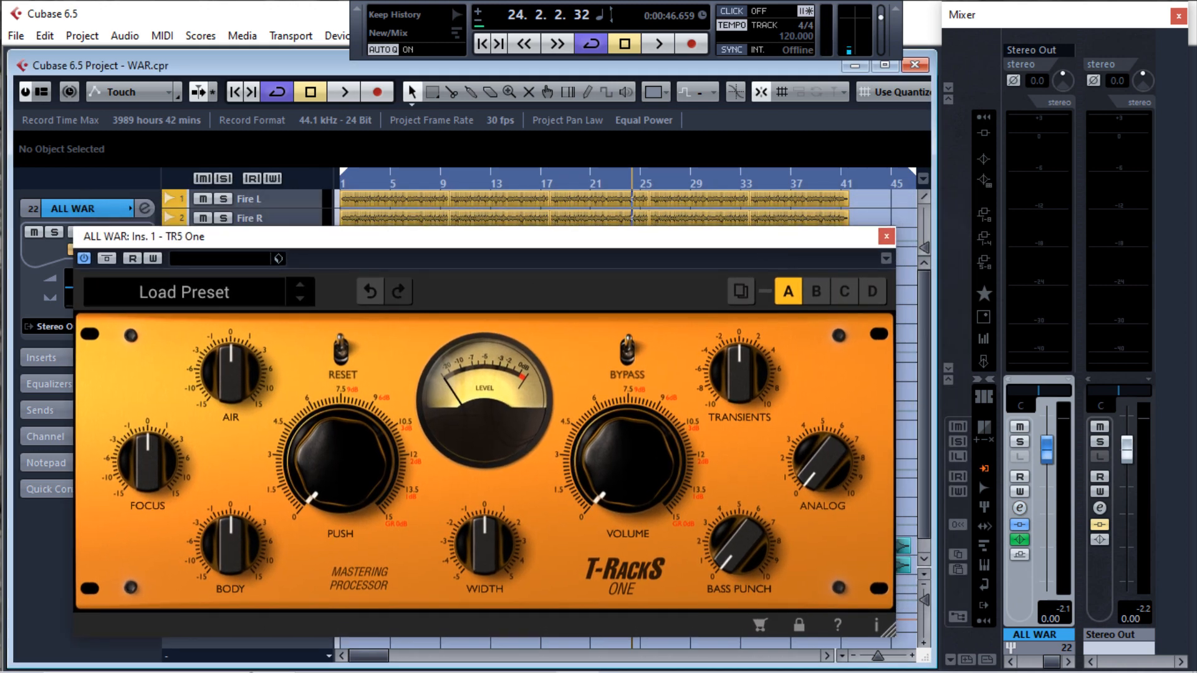
pyautogui.moveTo(760, 229); pyautogui.dragTo(762, 231)
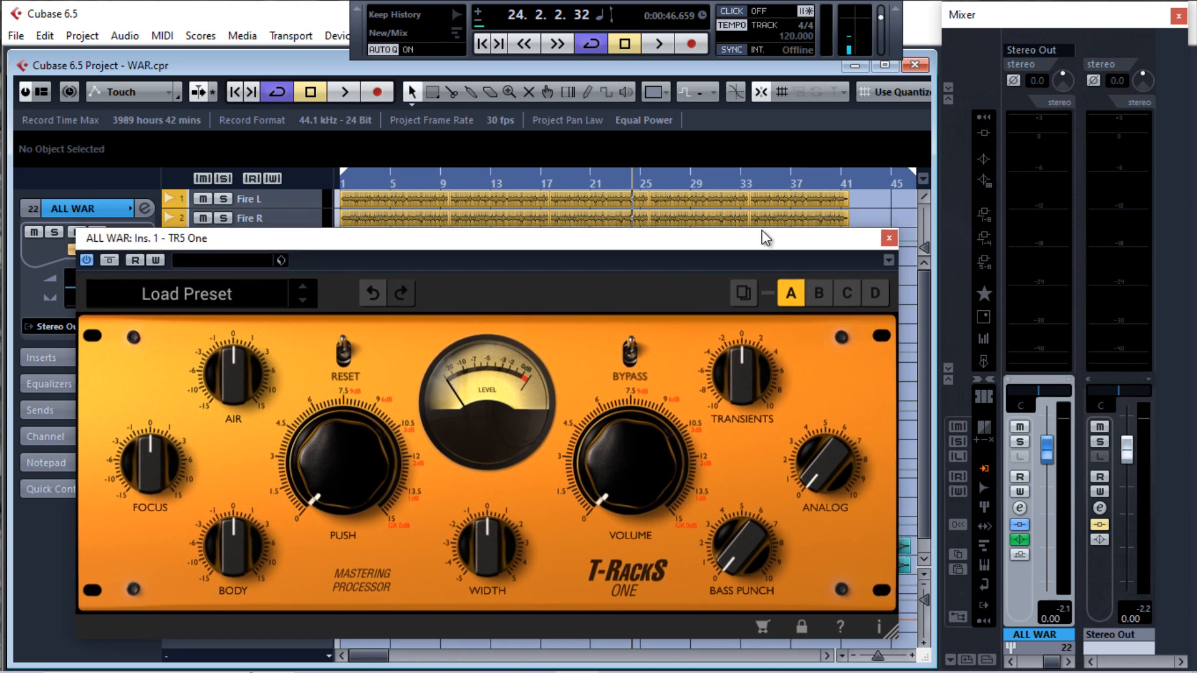
# Start playback and slightly raise the Width and Volume knobs in TR5 One
pyautogui.press('space')
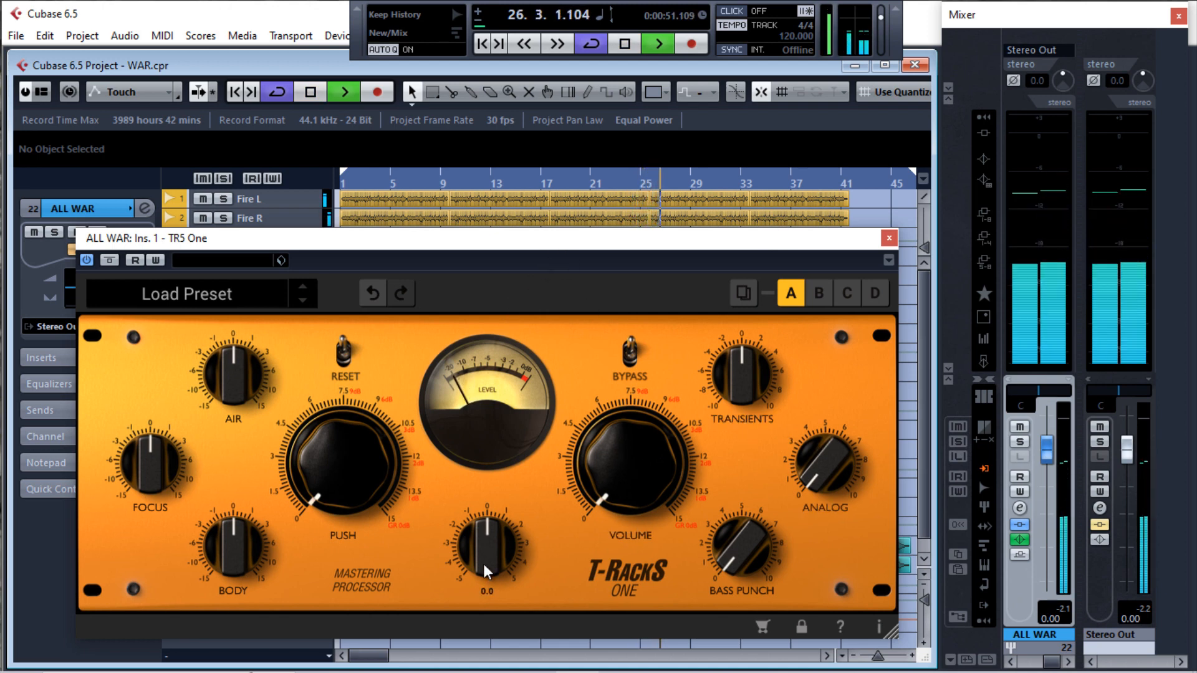
pyautogui.moveTo(484, 563); pyautogui.dragTo(487, 544)
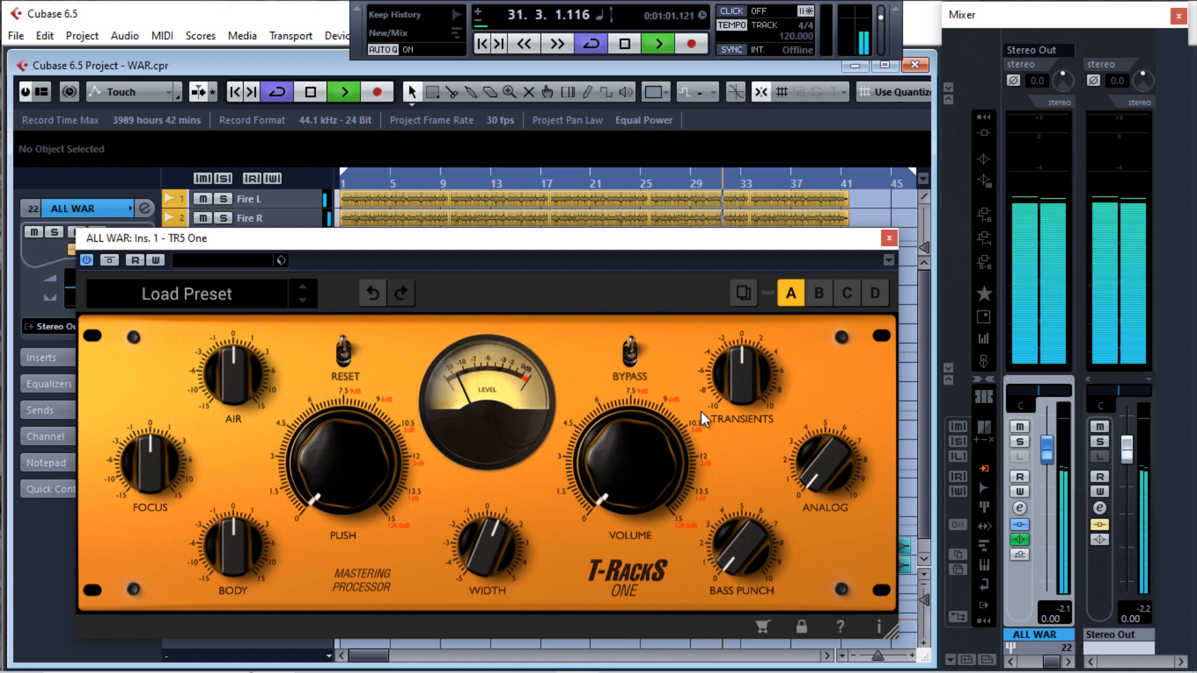
pyautogui.moveTo(631, 484); pyautogui.dragTo(626, 472)
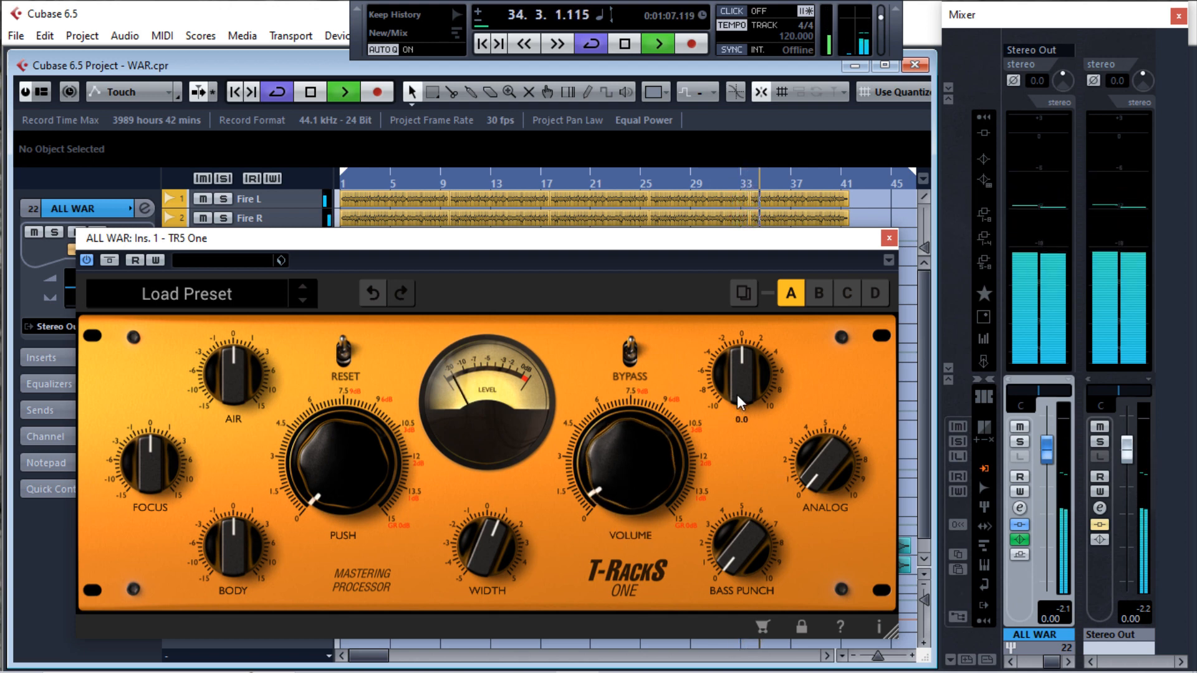
# Raise the Transients knob in TR5 One to 1.8 and stop playback
pyautogui.moveTo(737, 395); pyautogui.dragTo(741, 373)
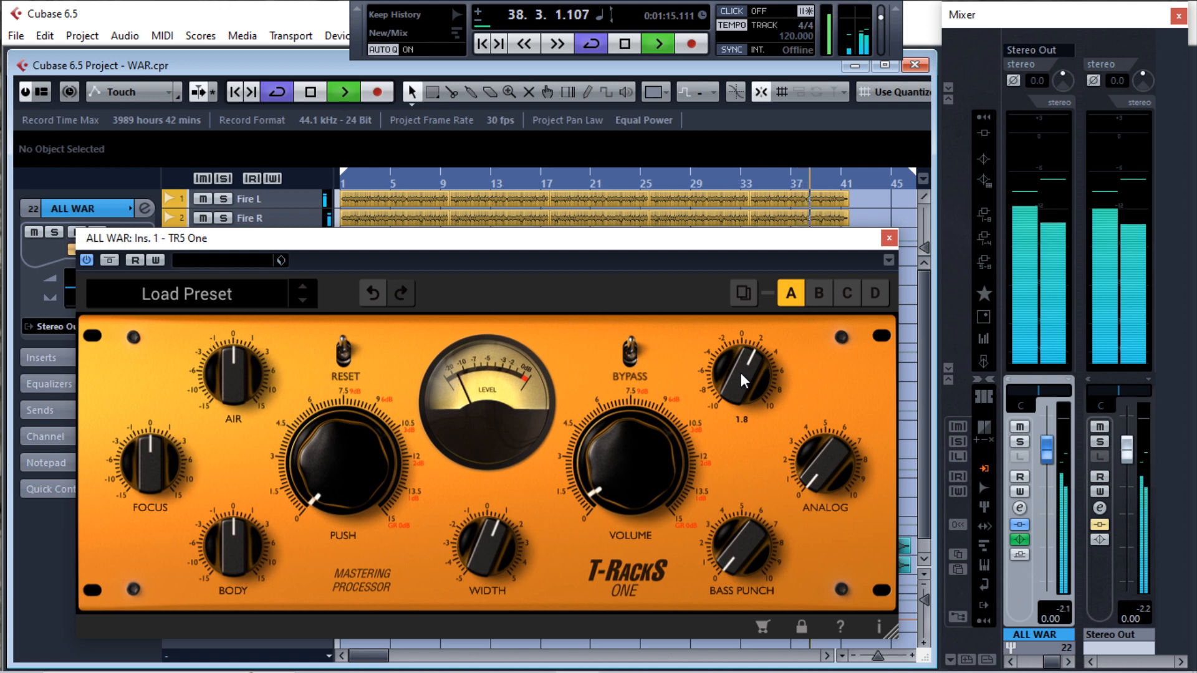
pyautogui.press('space')
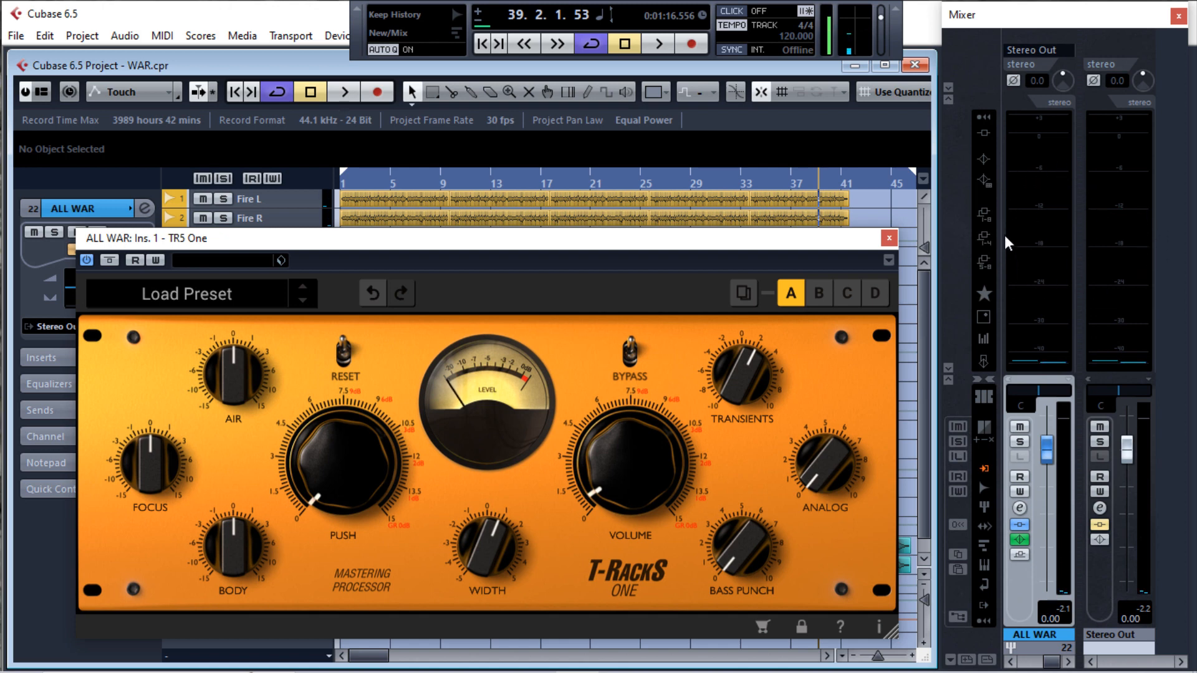
pyautogui.moveTo(753, 395)
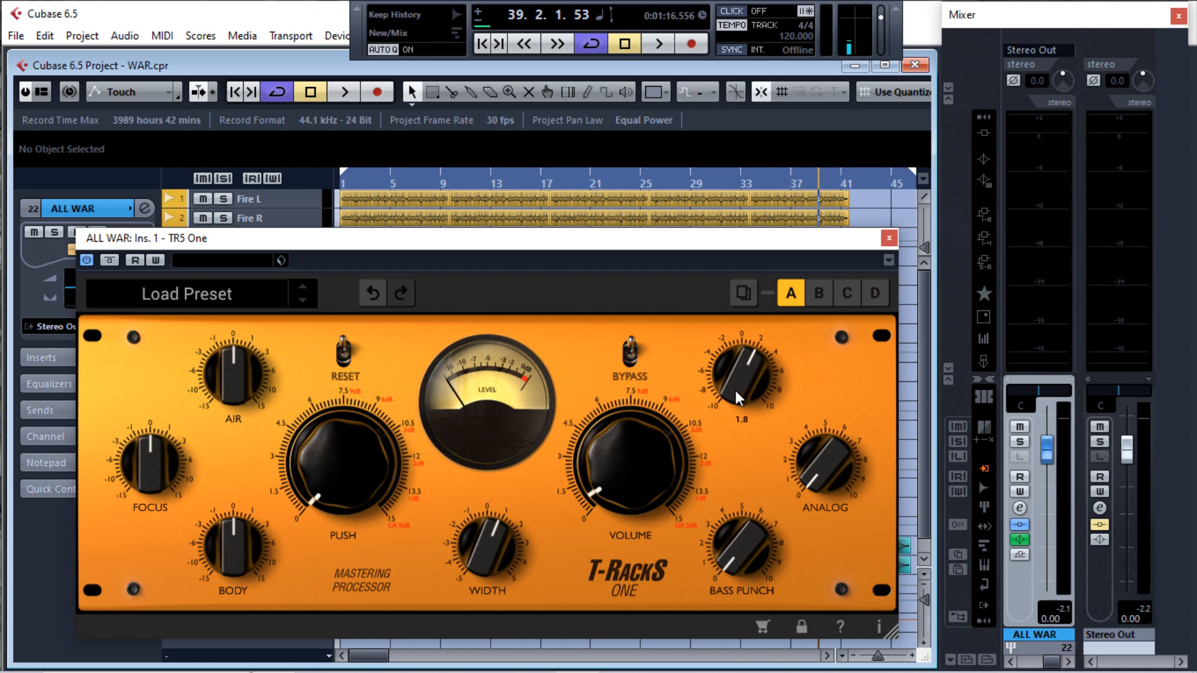
# Resume playback and raise the Analog knob to about 1.5 and the Bass Punch knob to 1.3
pyautogui.press('space')
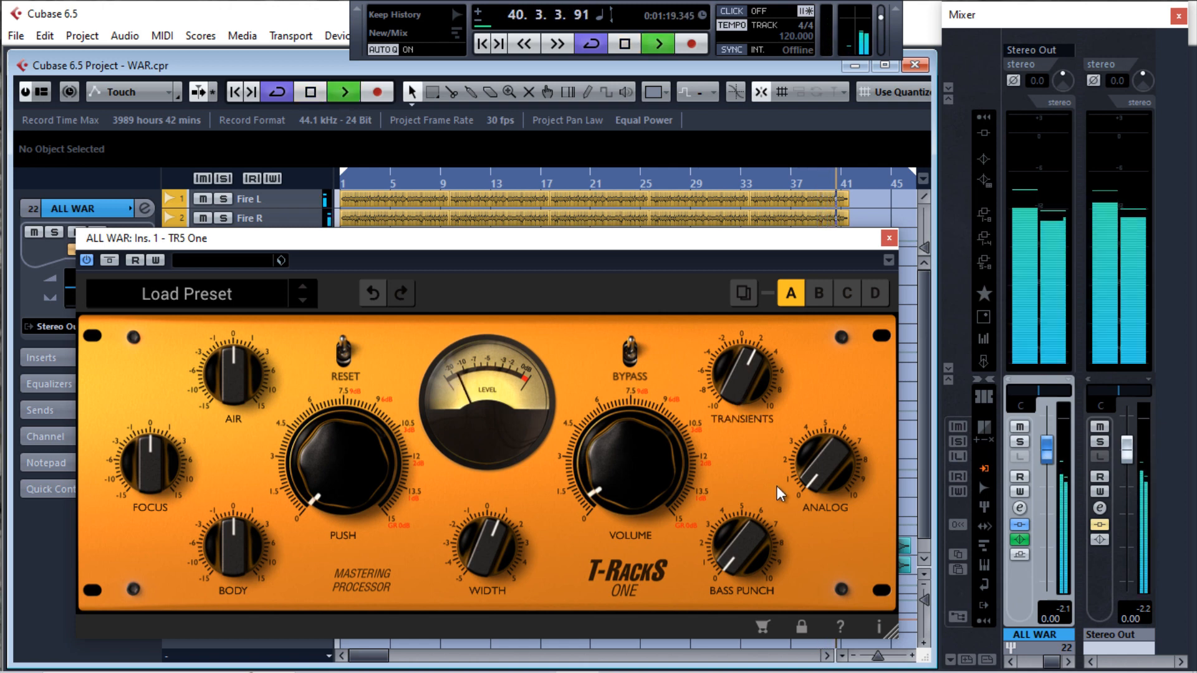
pyautogui.moveTo(826, 484)
pyautogui.moveTo(825, 477); pyautogui.dragTo(818, 440)
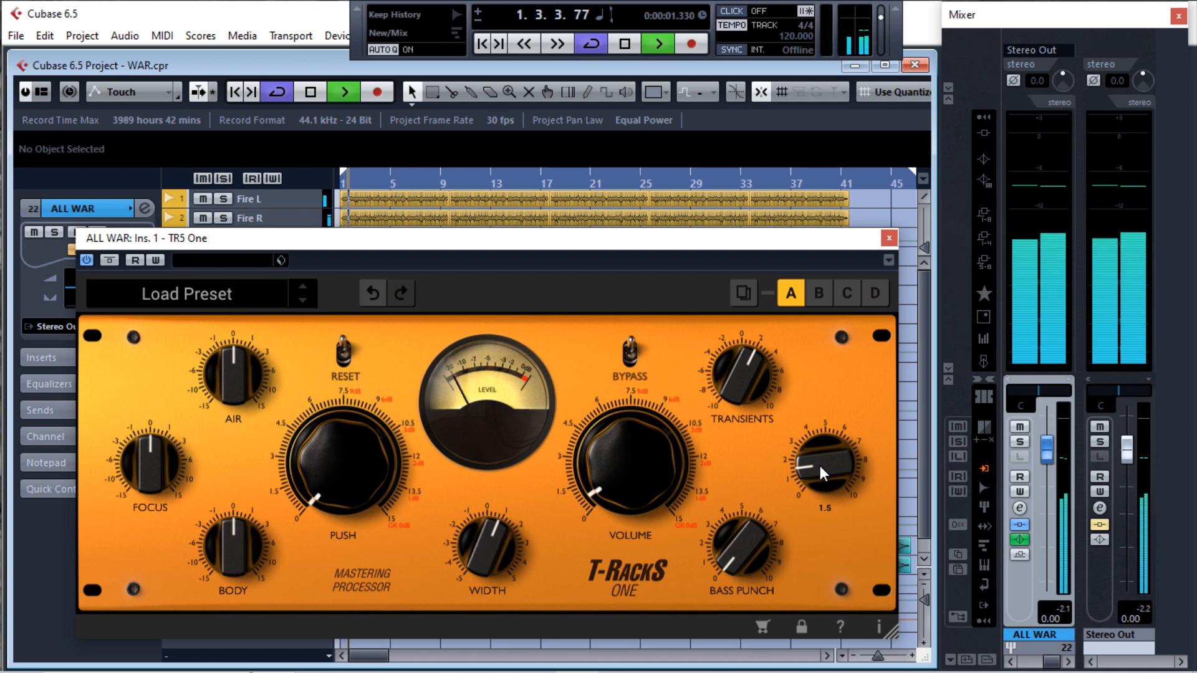
pyautogui.moveTo(820, 466); pyautogui.dragTo(820, 459)
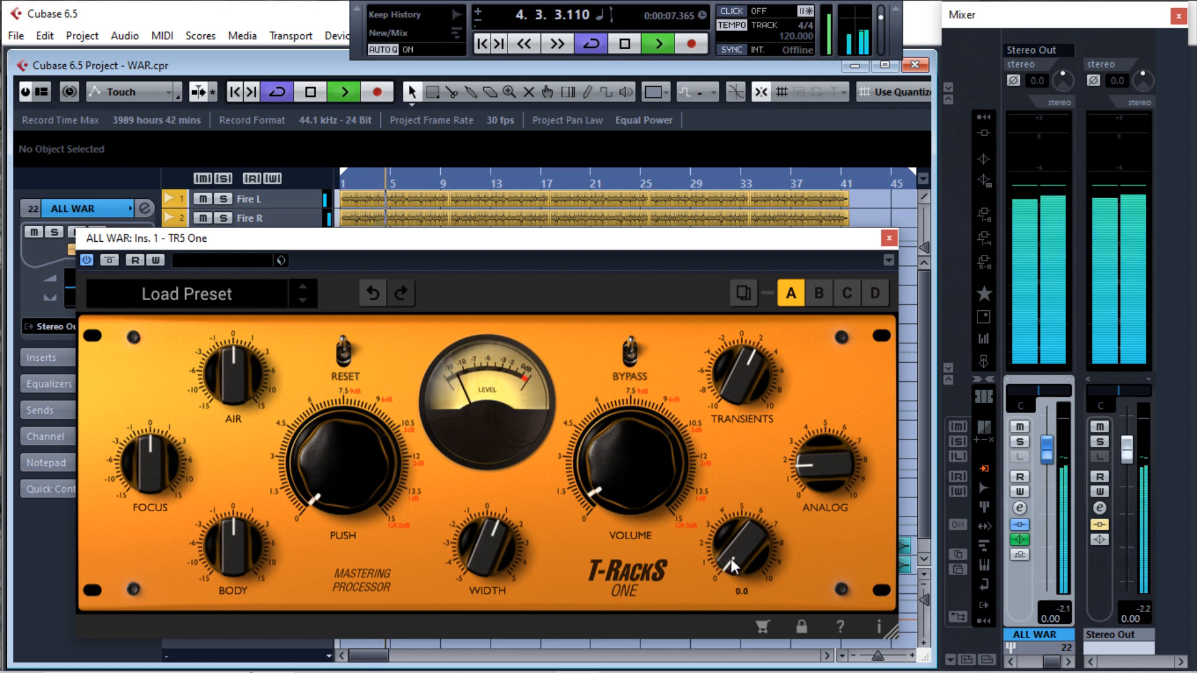
pyautogui.moveTo(732, 553); pyautogui.dragTo(733, 548)
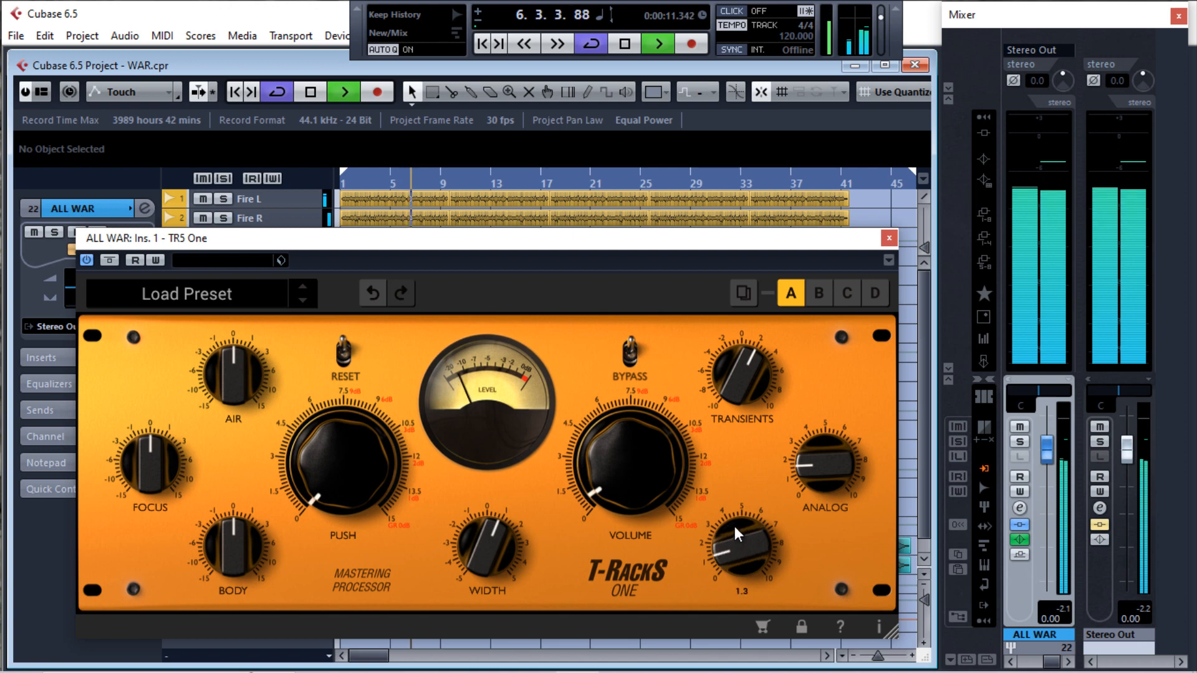
# Fine-tune the Bass Punch knob in TR5 One to 1.1 while the mix plays
pyautogui.moveTo(734, 526)
pyautogui.mouseDown()
pyautogui.moveTo(747, 485)
pyautogui.moveTo(727, 529)
pyautogui.mouseUp()
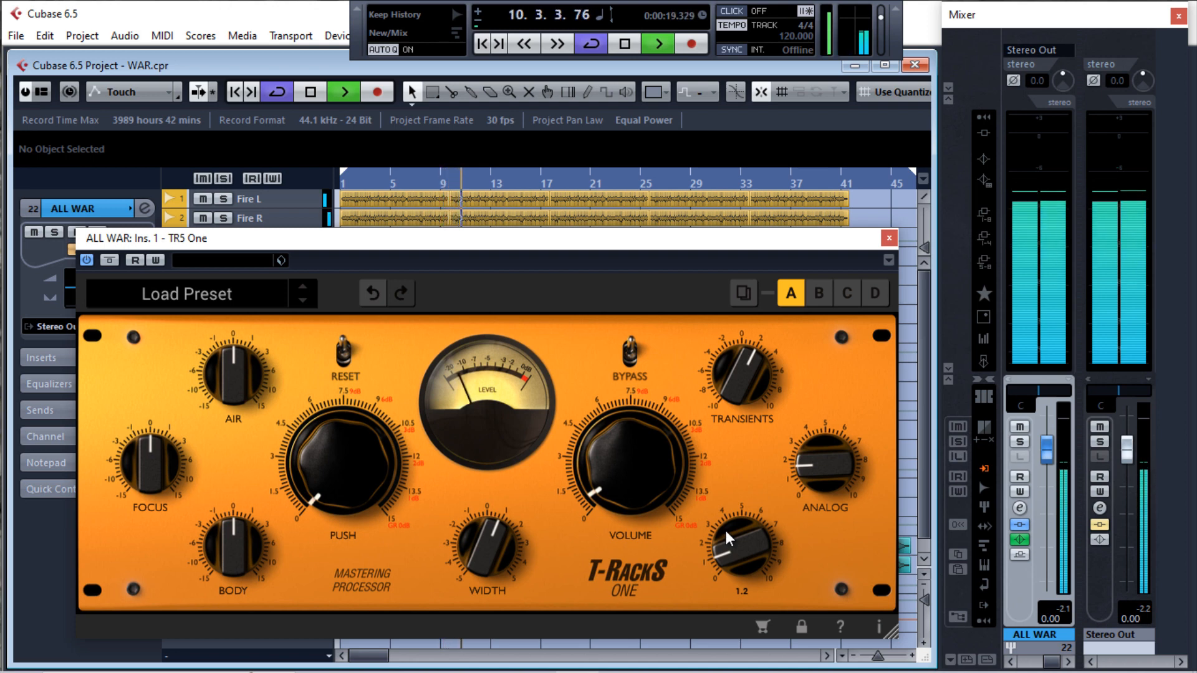
pyautogui.moveTo(494, 557)
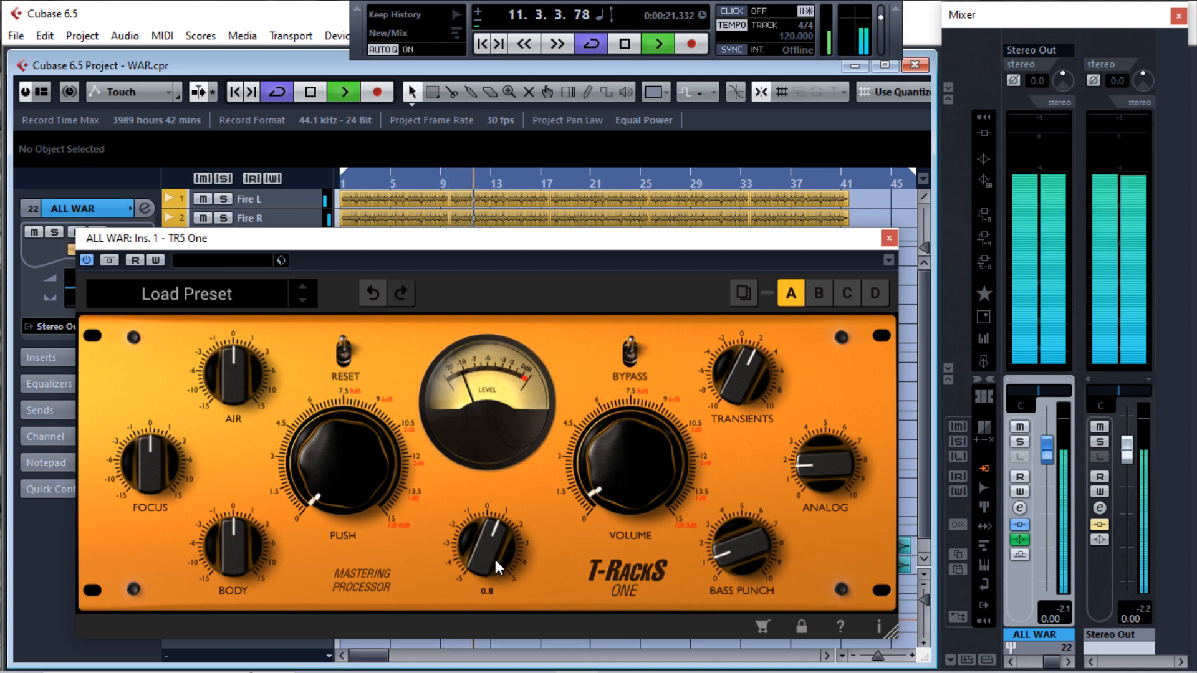
pyautogui.moveTo(720, 555)
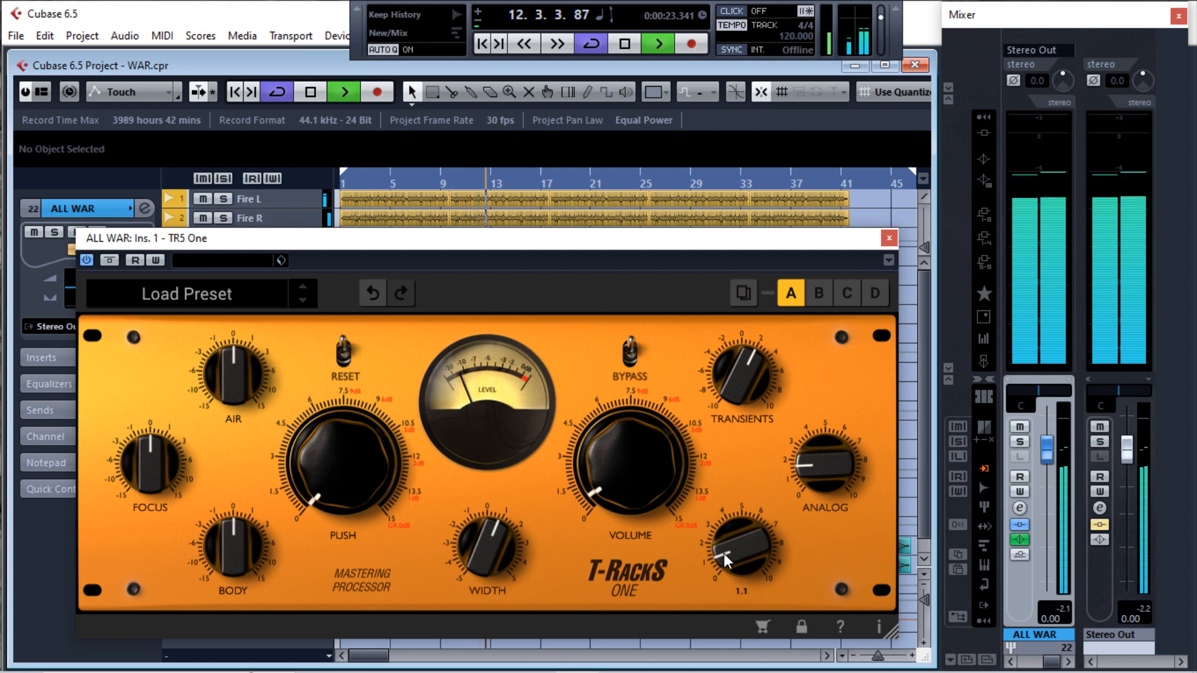
pyautogui.moveTo(768, 553)
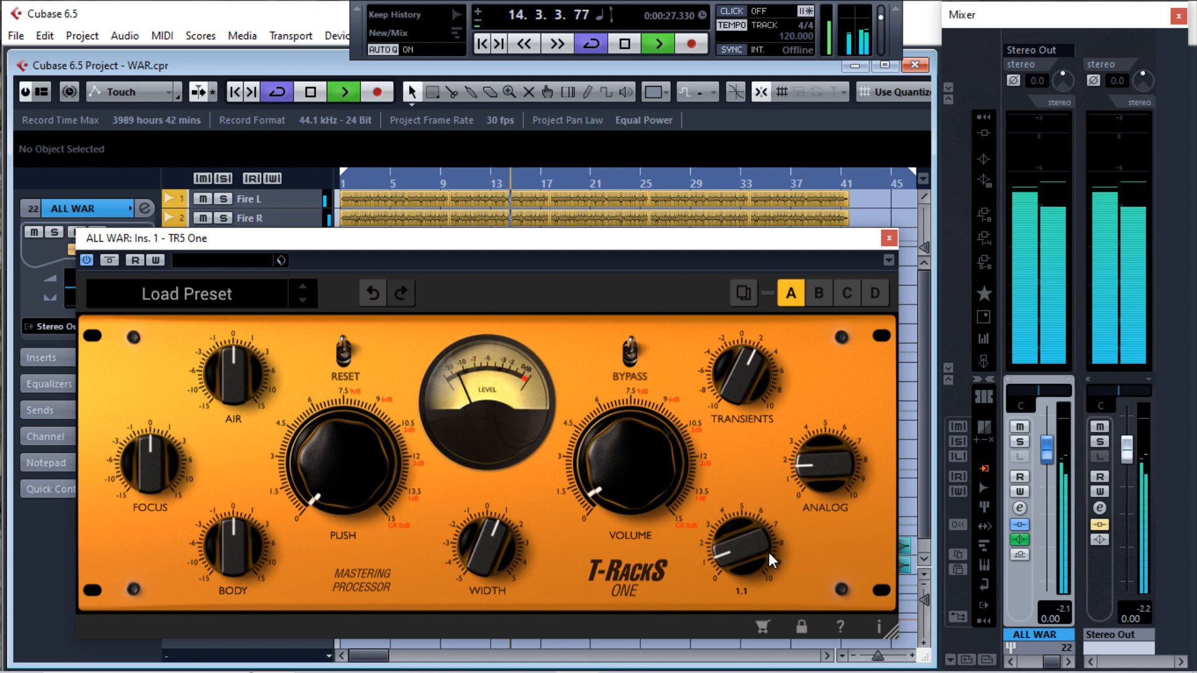
# Raise the Push knob in TR5 One to 1.3, briefly stopping and resuming playback between adjustments
pyautogui.moveTo(340, 473)
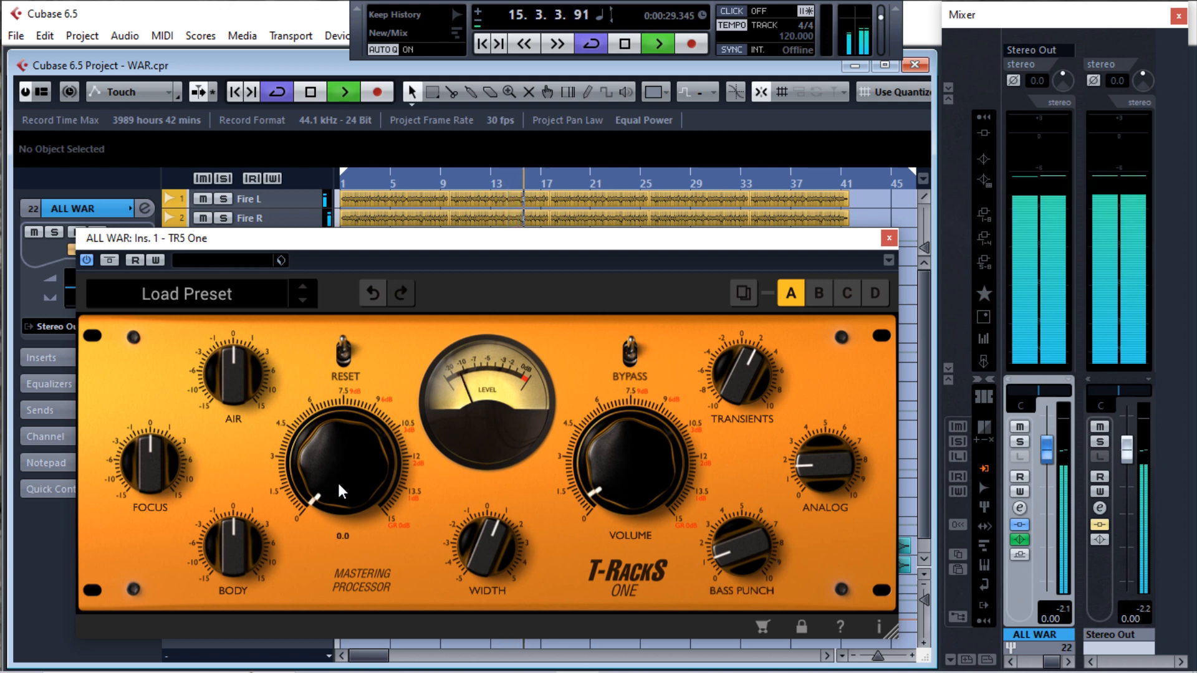
pyautogui.moveTo(338, 481); pyautogui.dragTo(336, 472)
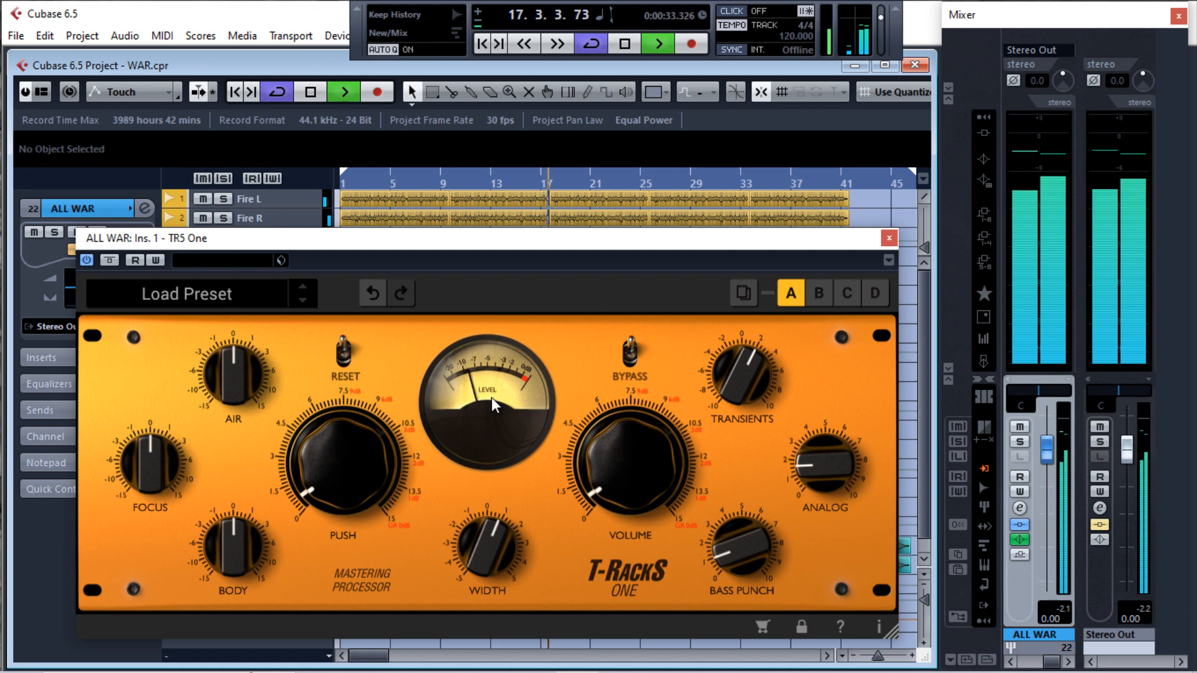
pyautogui.press('space')
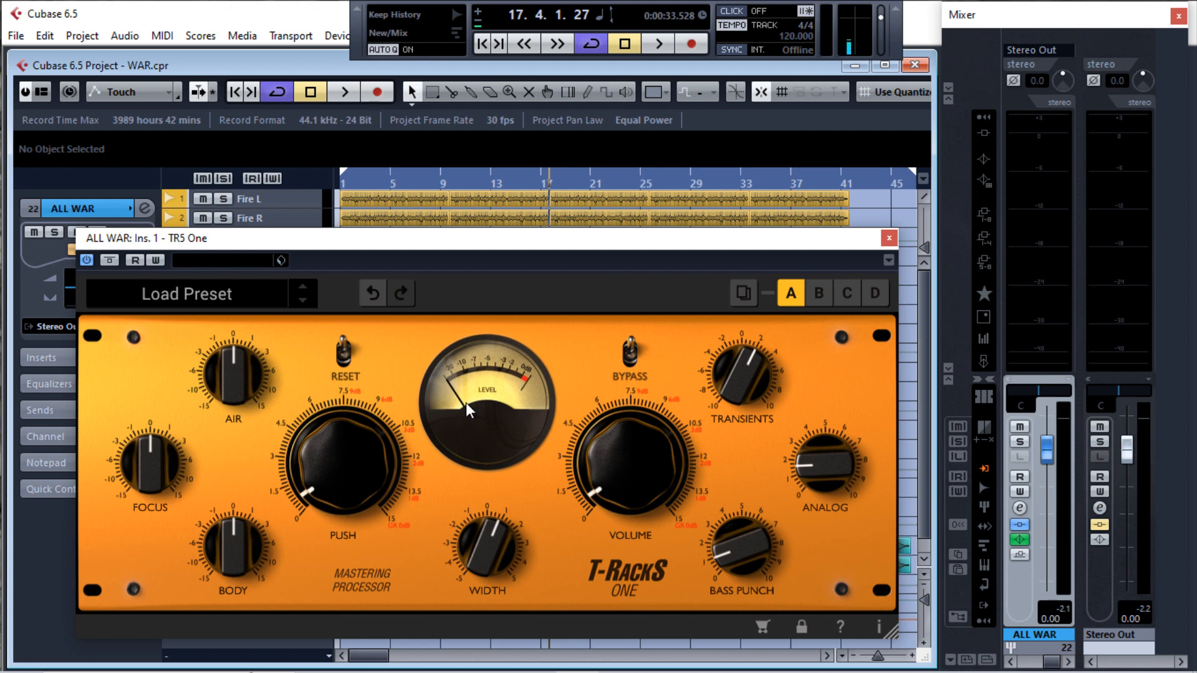
pyautogui.press('space')
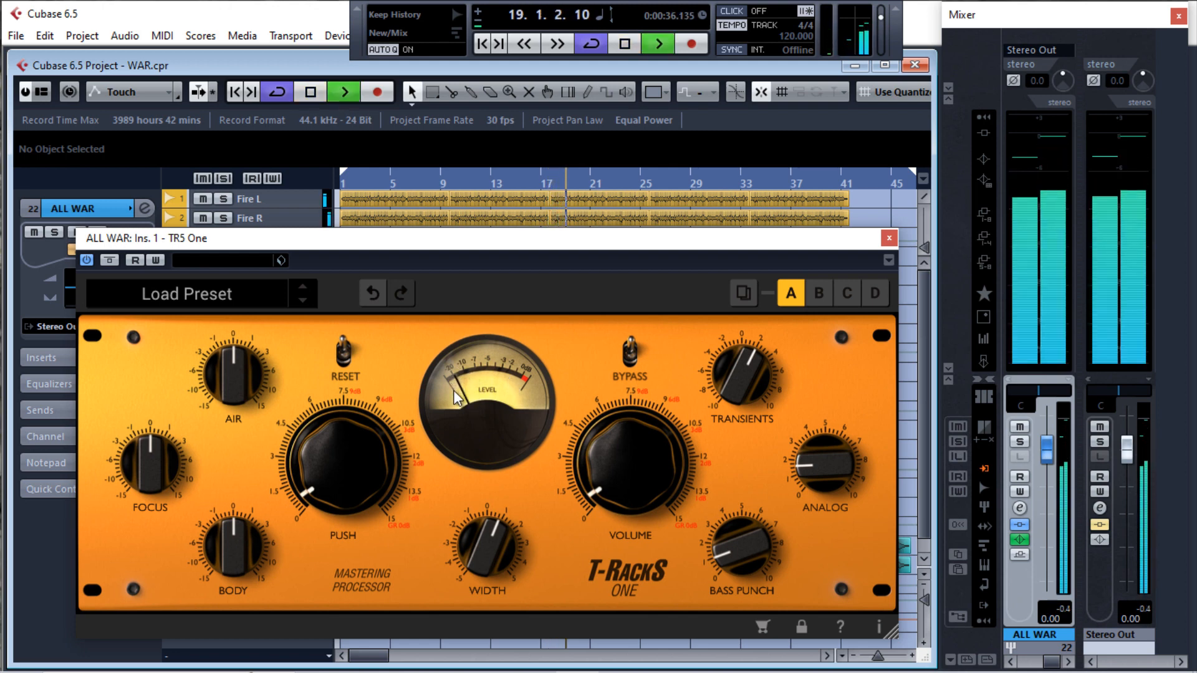
pyautogui.moveTo(339, 470)
pyautogui.moveTo(333, 473); pyautogui.dragTo(333, 467)
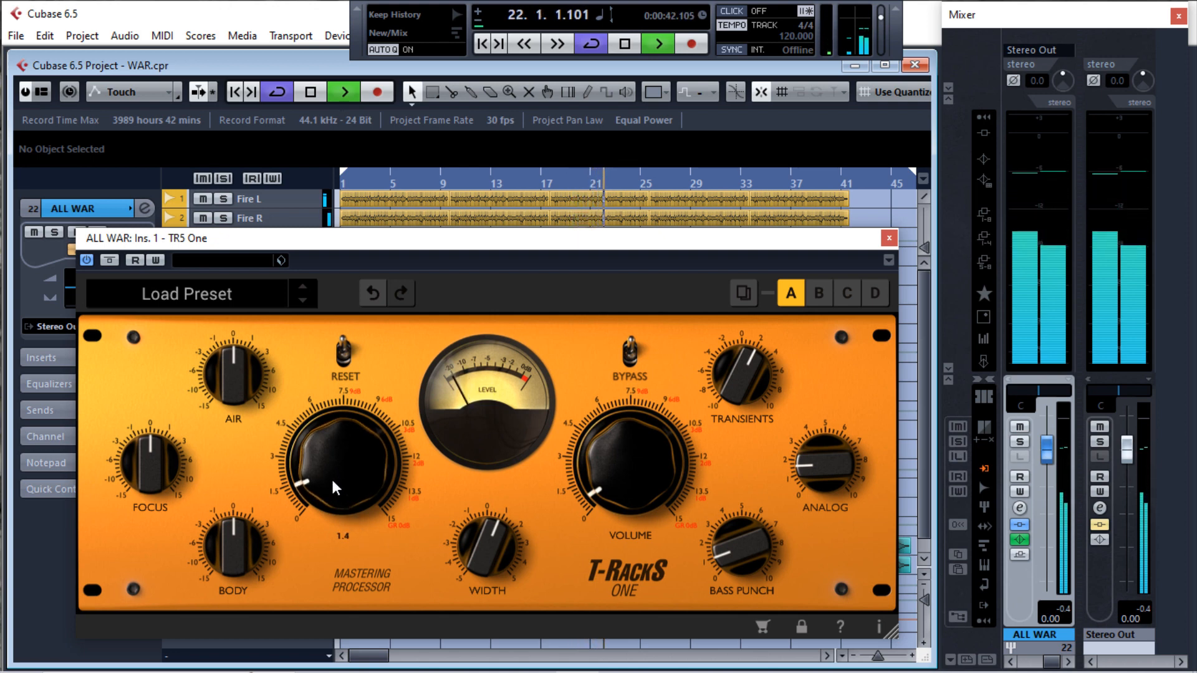
pyautogui.moveTo(331, 477)
pyautogui.mouseDown()
pyautogui.moveTo(293, 455)
pyautogui.moveTo(324, 472)
pyautogui.mouseUp()
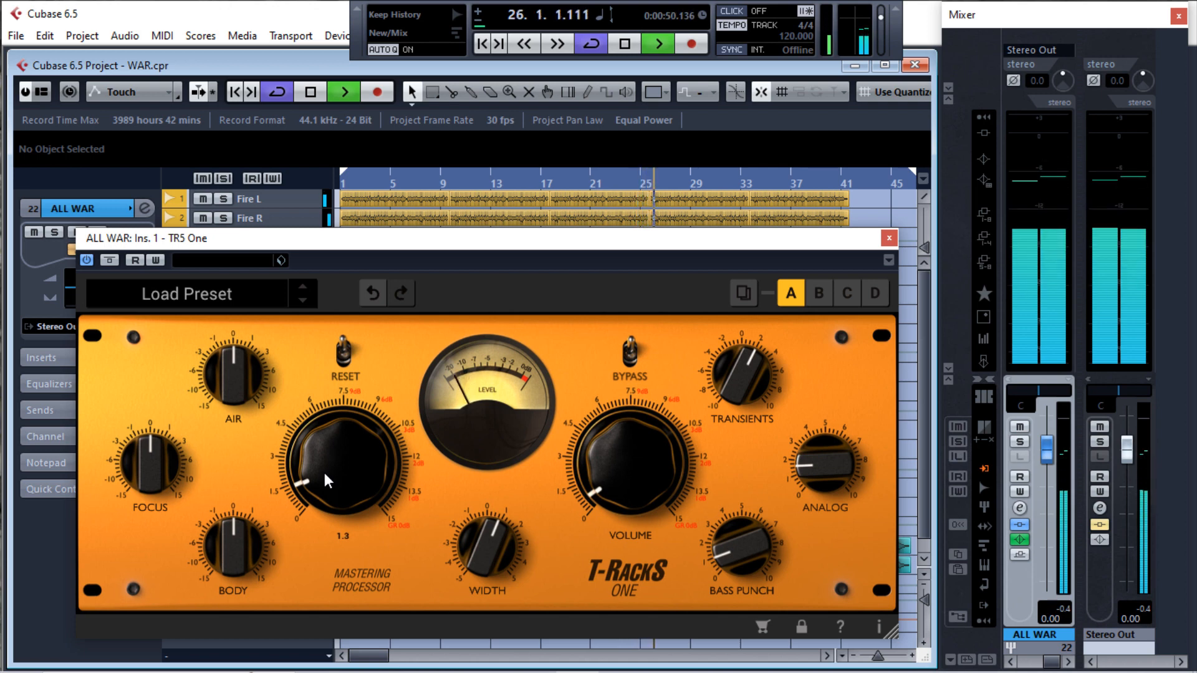
# Raise the Air knob in TR5 One to about 0.7 during playback
pyautogui.moveTo(235, 392)
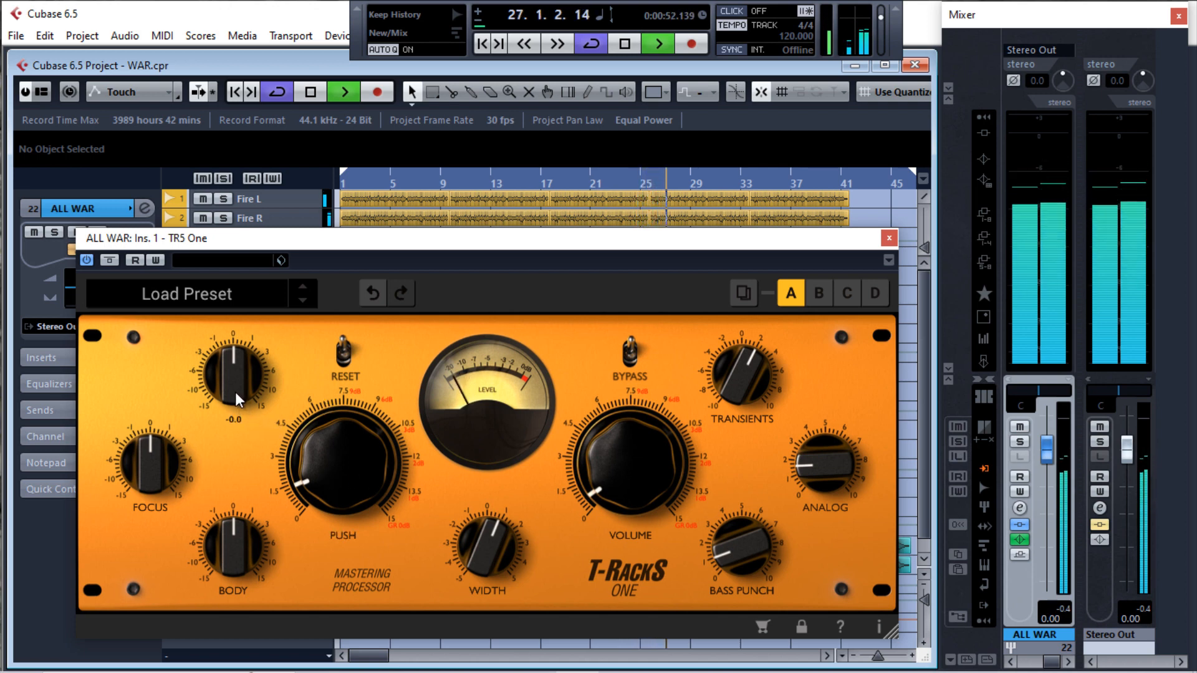
pyautogui.moveTo(235, 392); pyautogui.dragTo(238, 388)
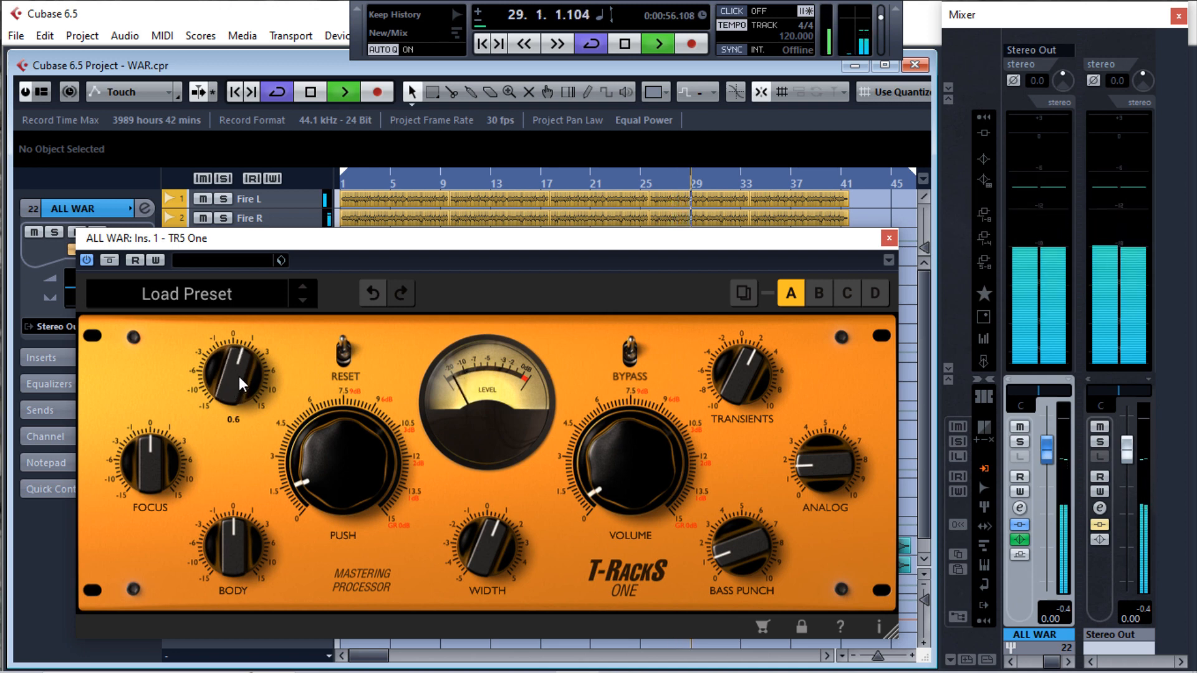
pyautogui.moveTo(238, 381); pyautogui.dragTo(239, 376)
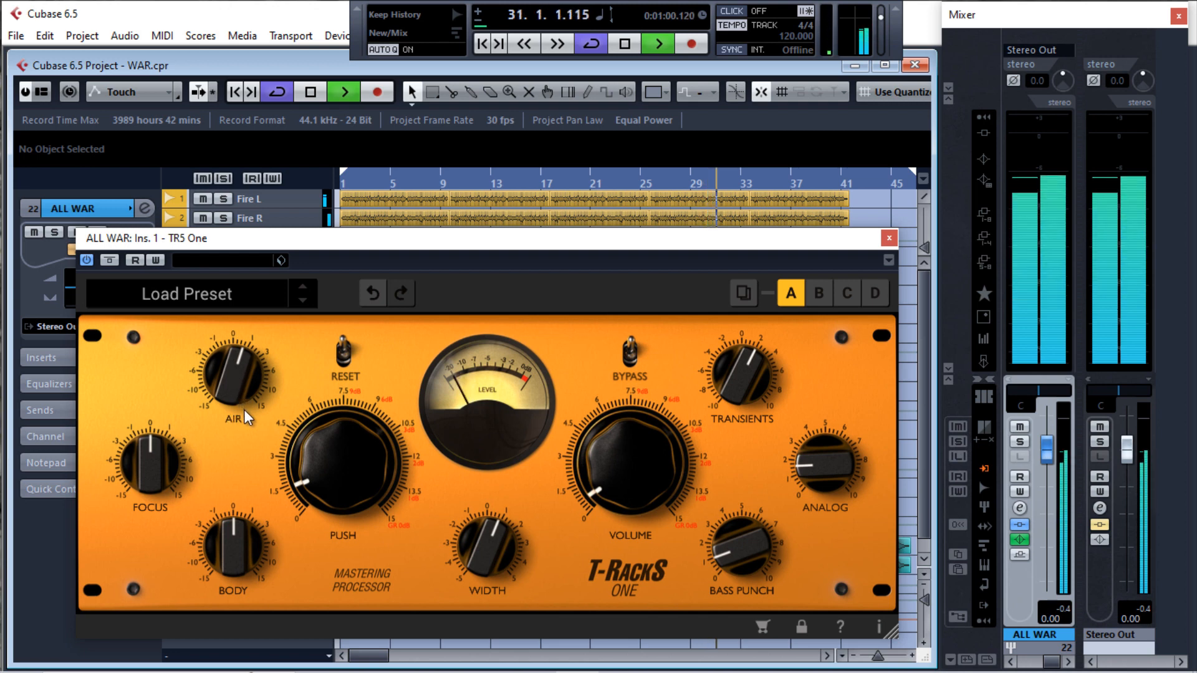
# Turn the Focus and Body knobs in TR5 One slightly above zero
pyautogui.moveTo(155, 460)
pyautogui.moveTo(151, 449)
pyautogui.mouseDown()
pyautogui.moveTo(179, 386)
pyautogui.moveTo(167, 433)
pyautogui.mouseUp()
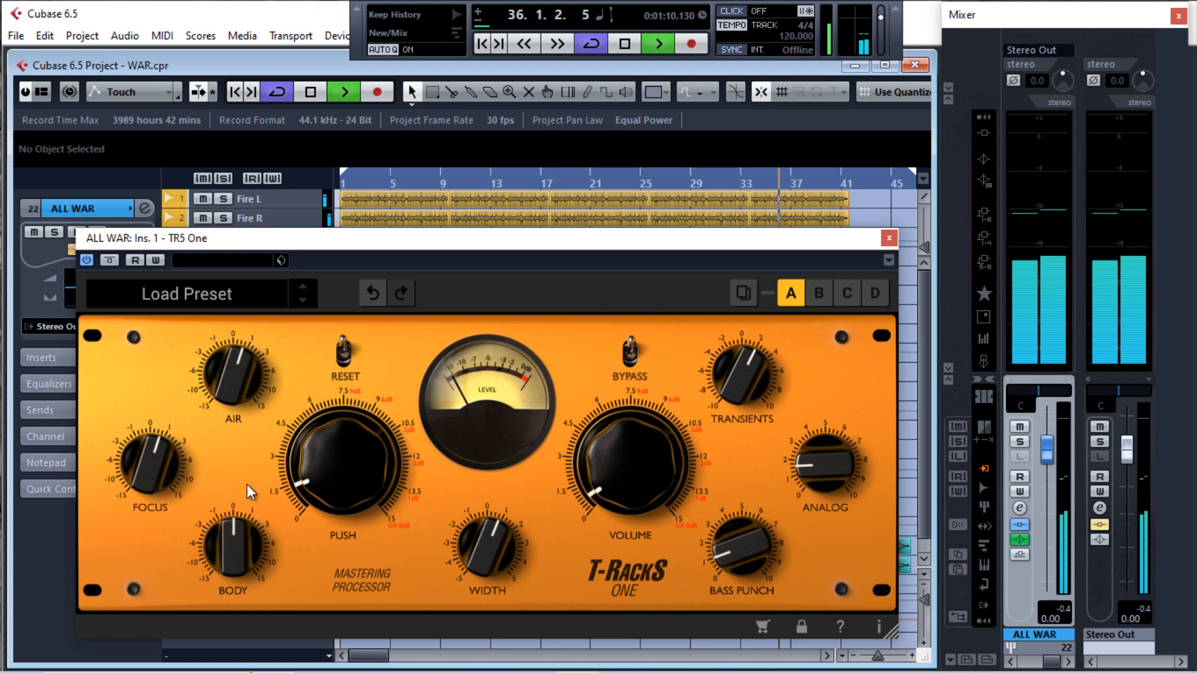
pyautogui.moveTo(235, 555); pyautogui.dragTo(235, 541)
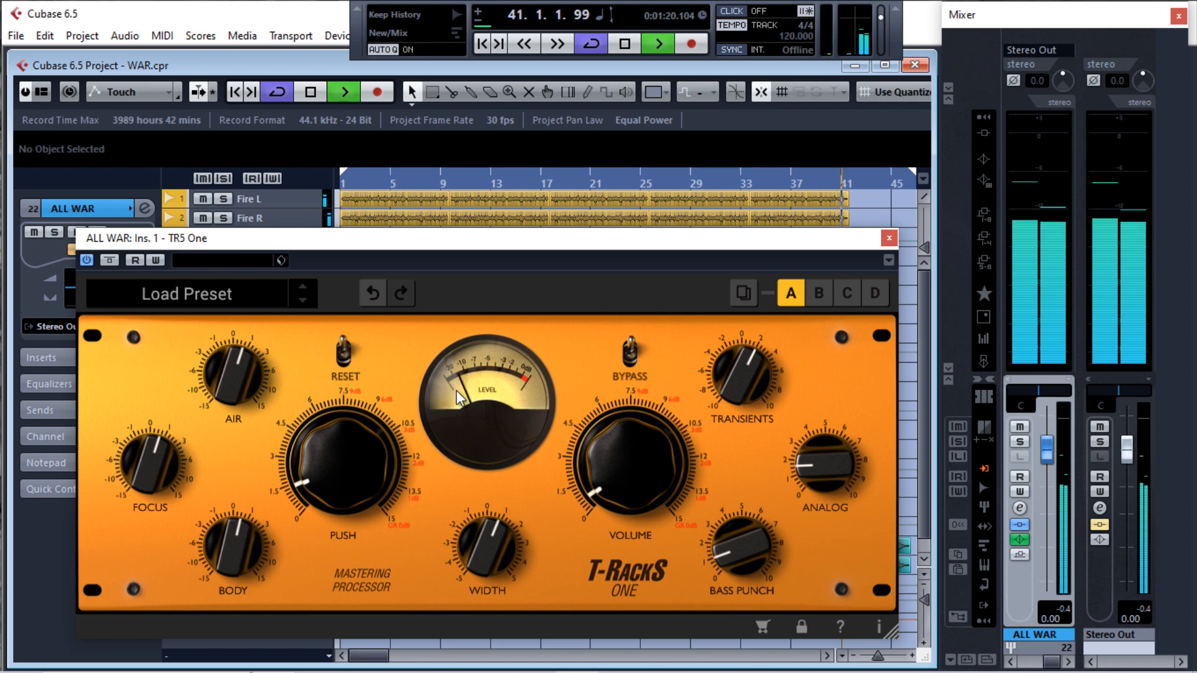
# Return to the start of the project and audition the processed mix from there, pausing and resuming playback
pyautogui.press('KP_Subtract')
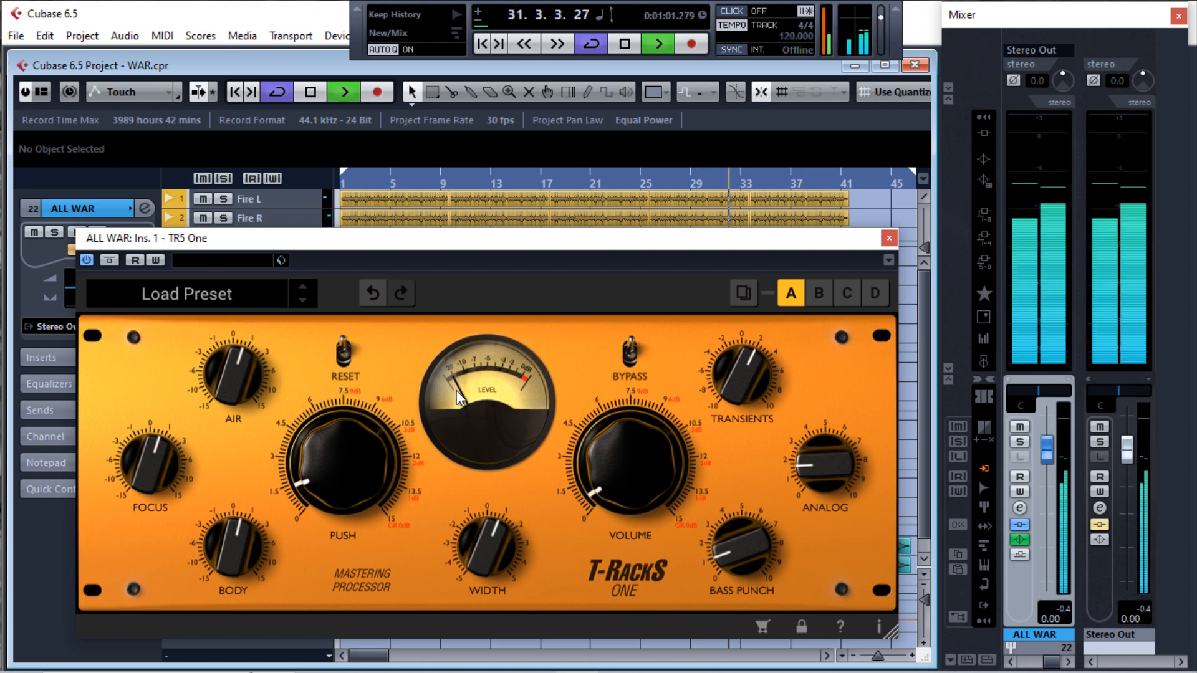
pyautogui.press('space')
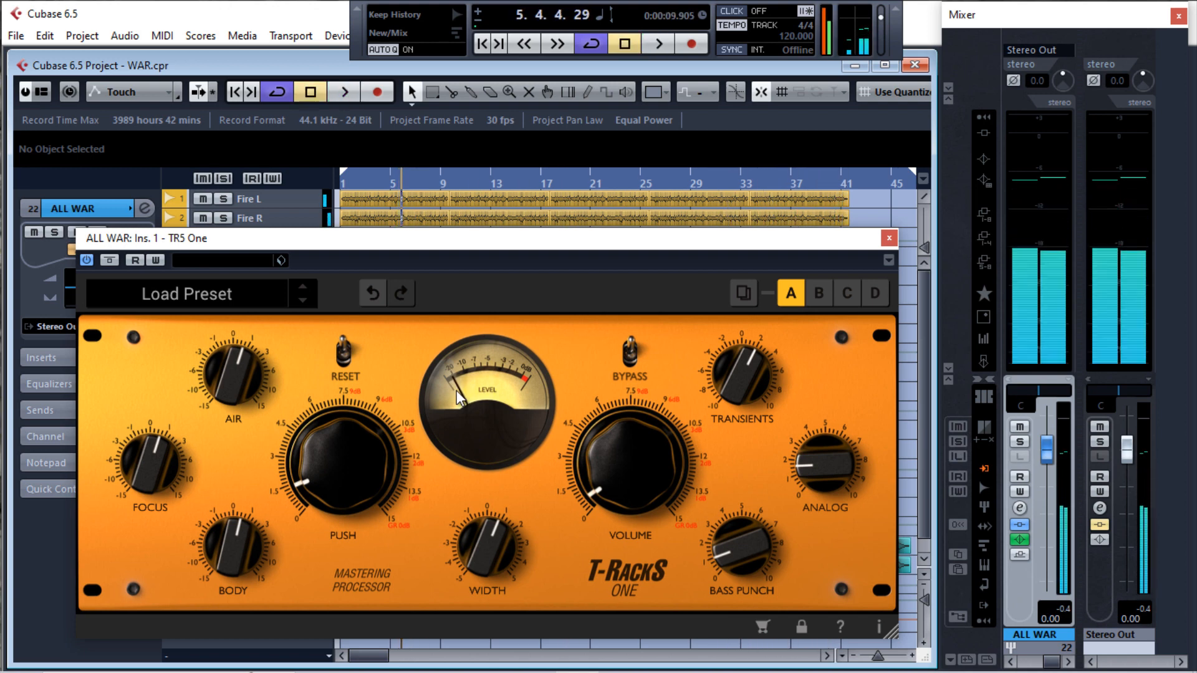
pyautogui.press('KP_Decimal')
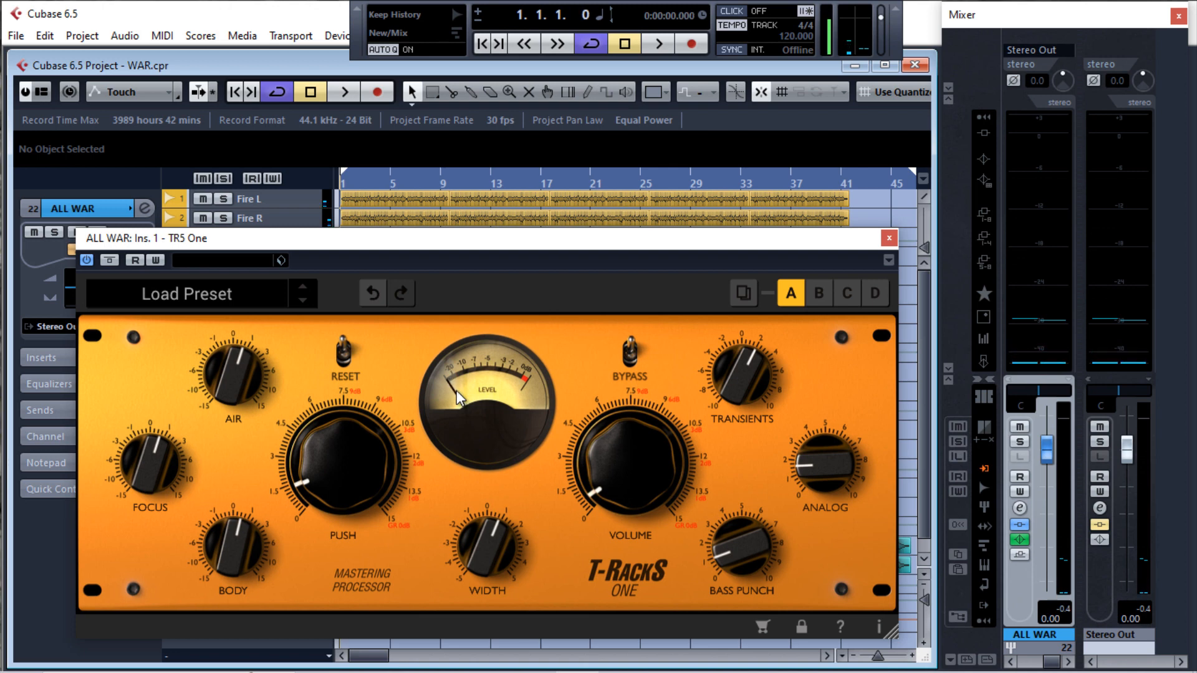
pyautogui.press('space')
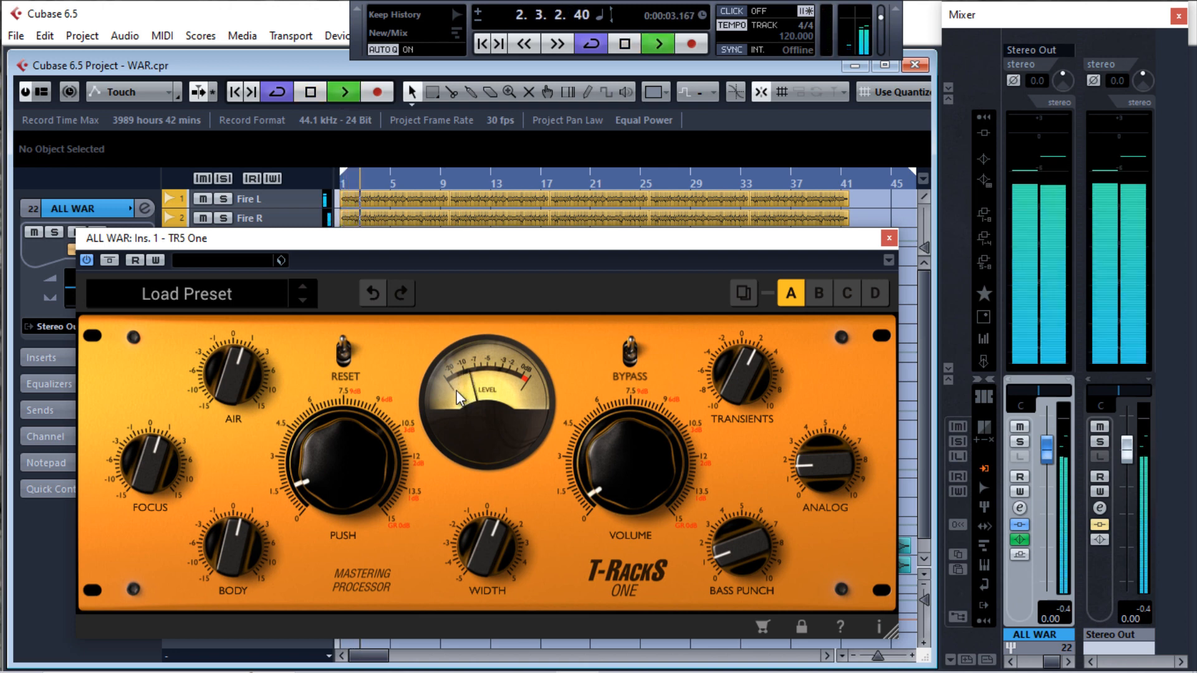
pyautogui.press('space')
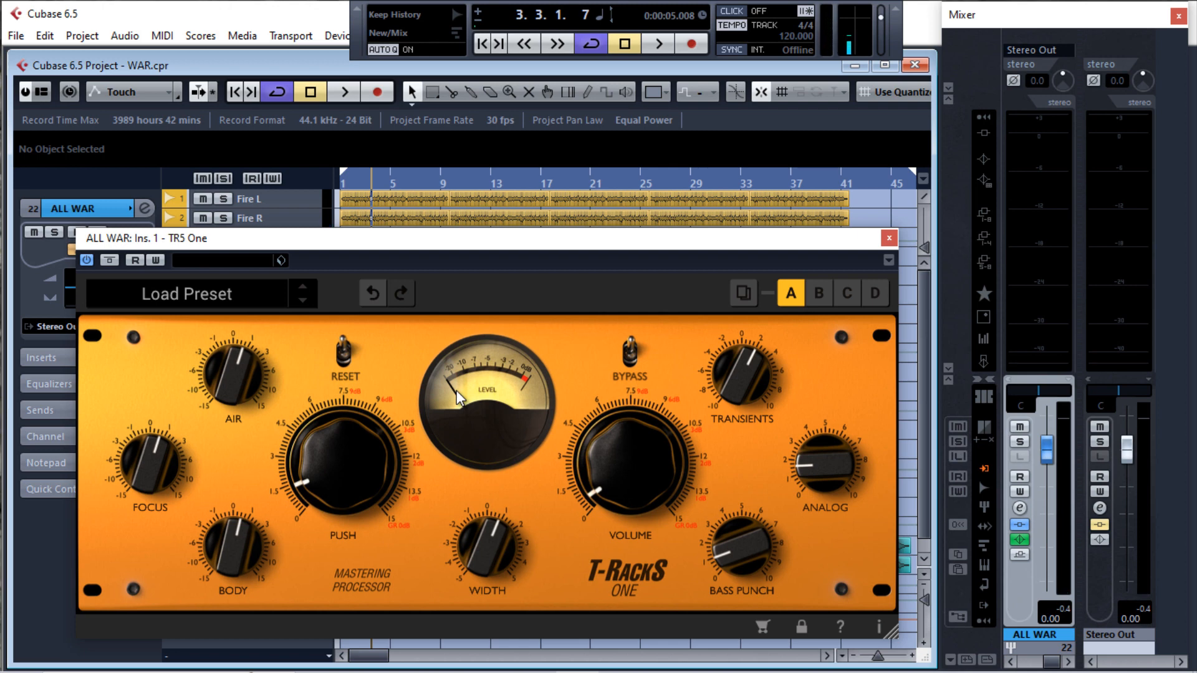
pyautogui.press('space')
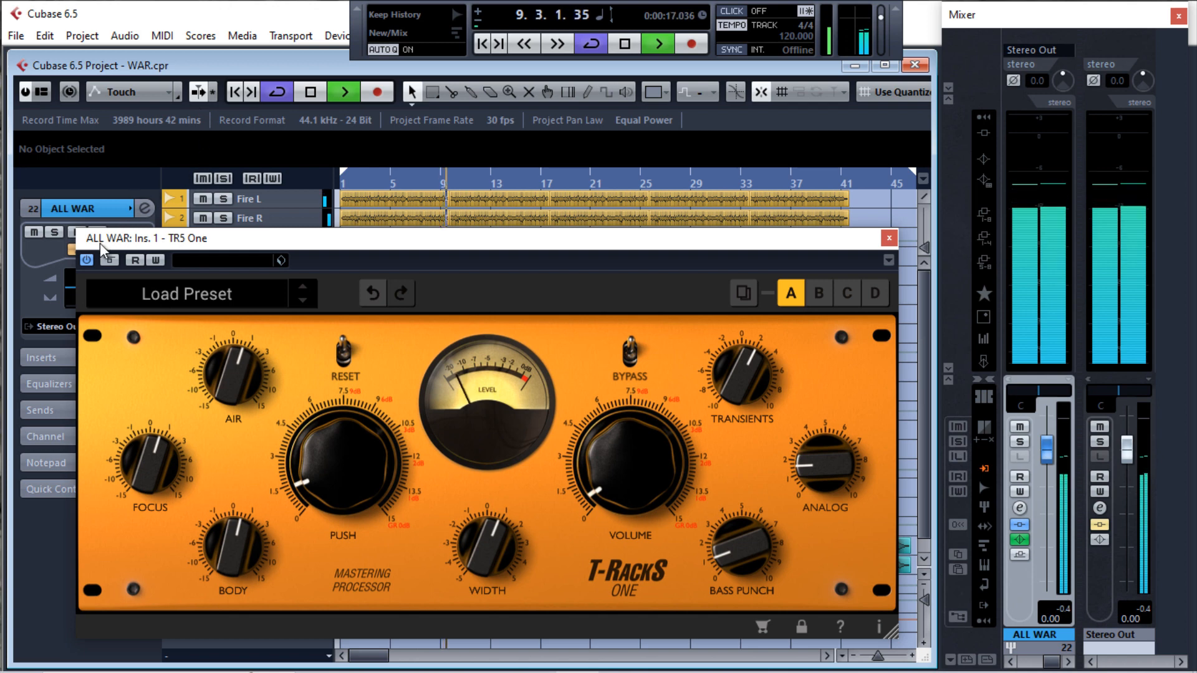
# Bypass the TR5 One insert during playback to compare the dry sound, re-enable it and stop playback
pyautogui.click(108, 260)
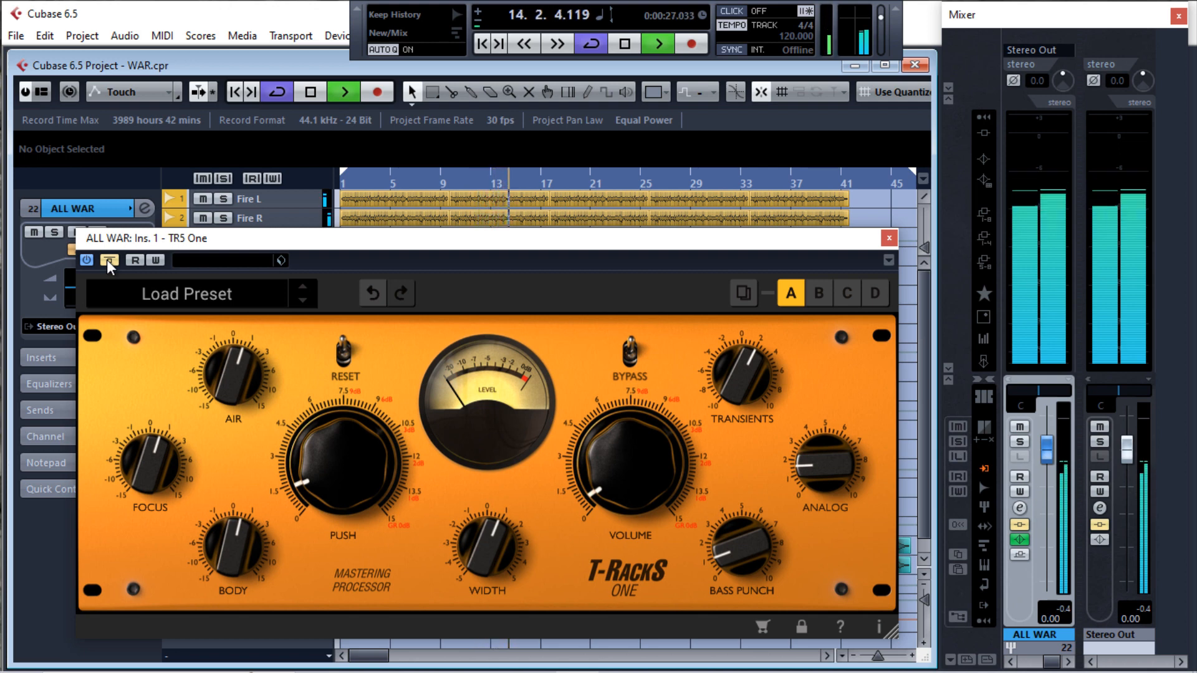
pyautogui.click(108, 260)
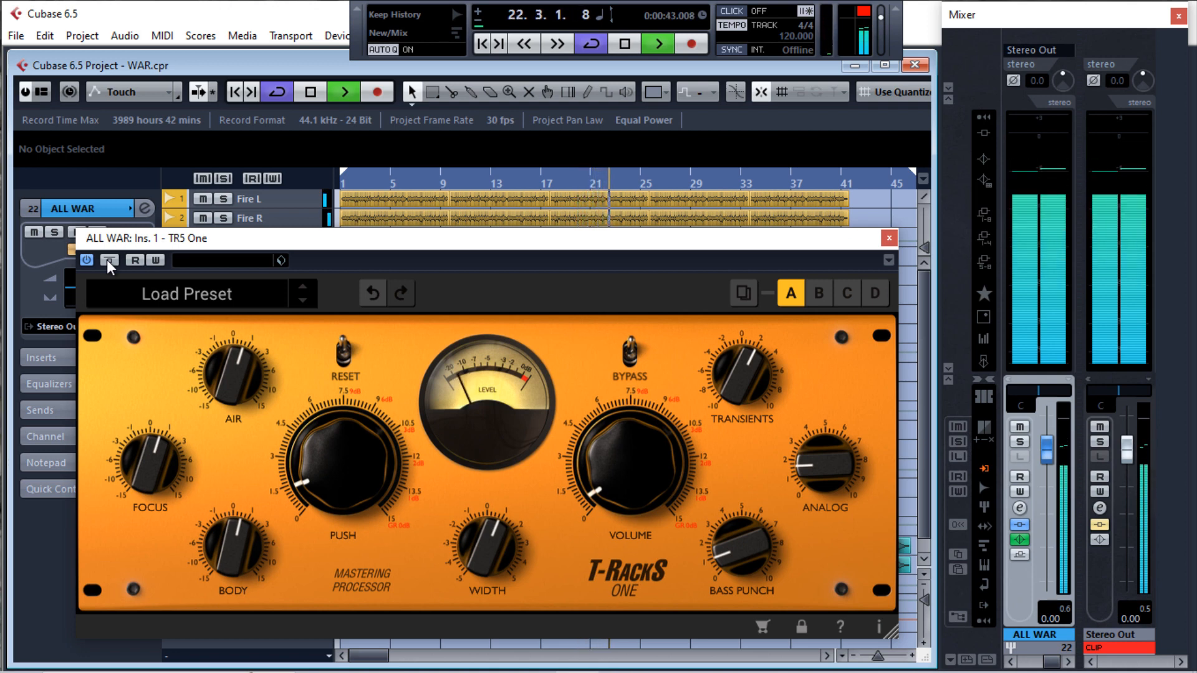
pyautogui.press('space')
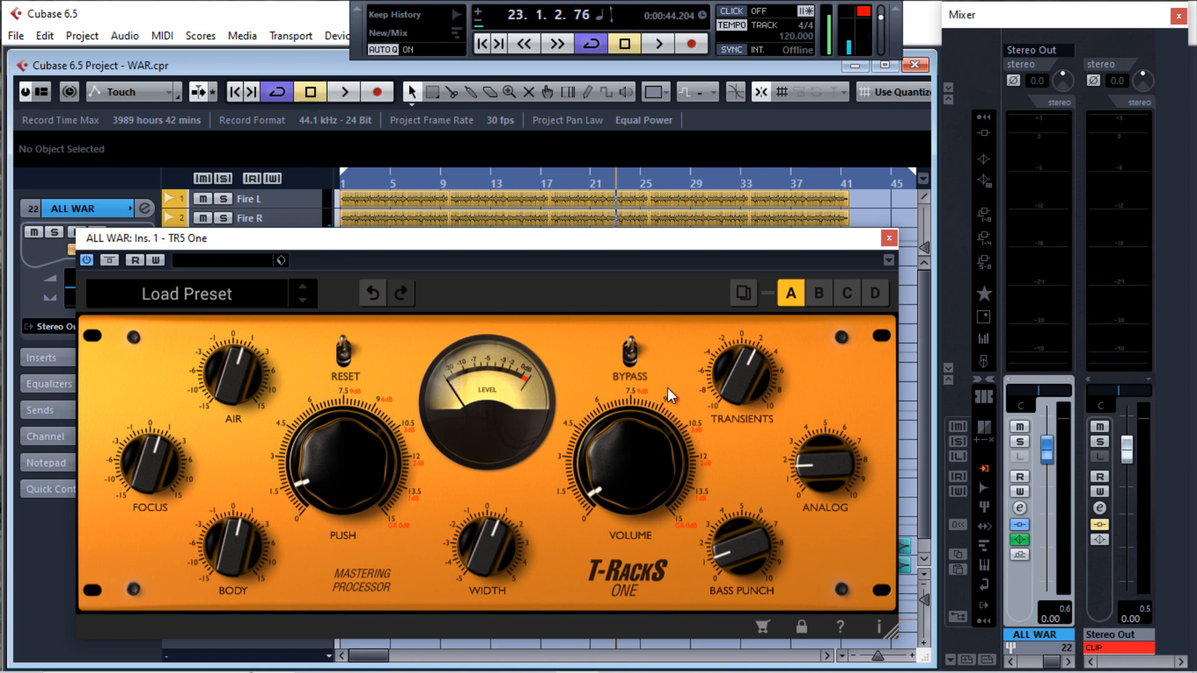
# Reset the clip indicator on the Stereo Out channel and play a short section to check the output level
pyautogui.click(1098, 647)
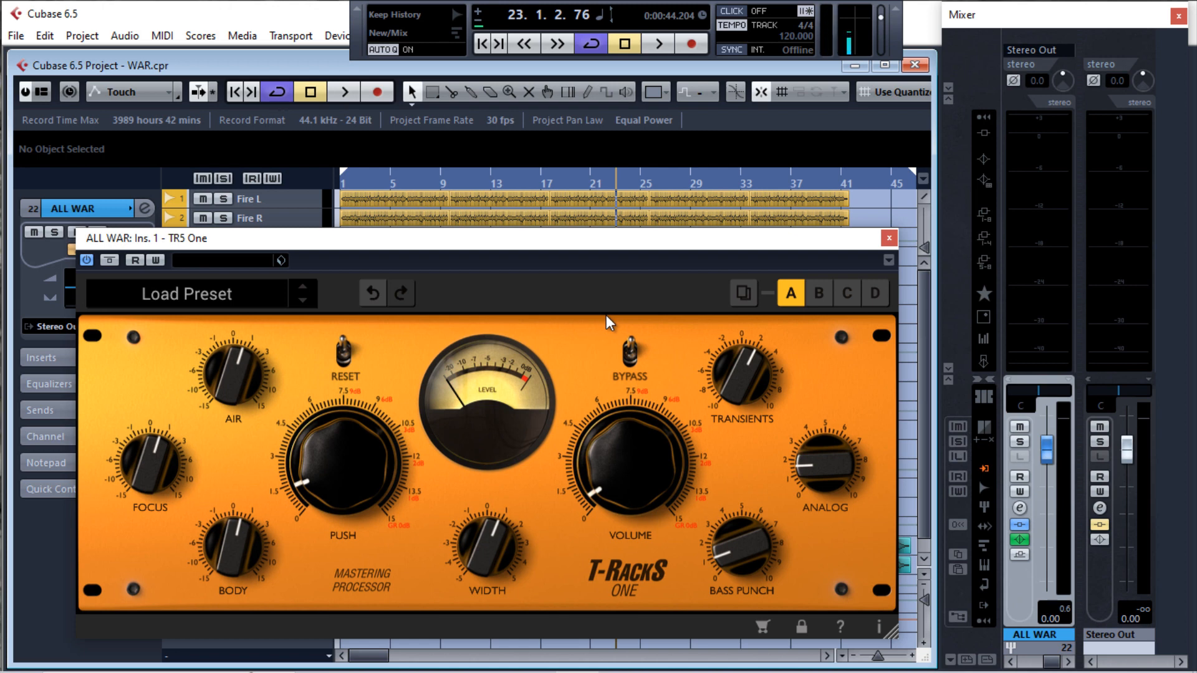
pyautogui.press('space')
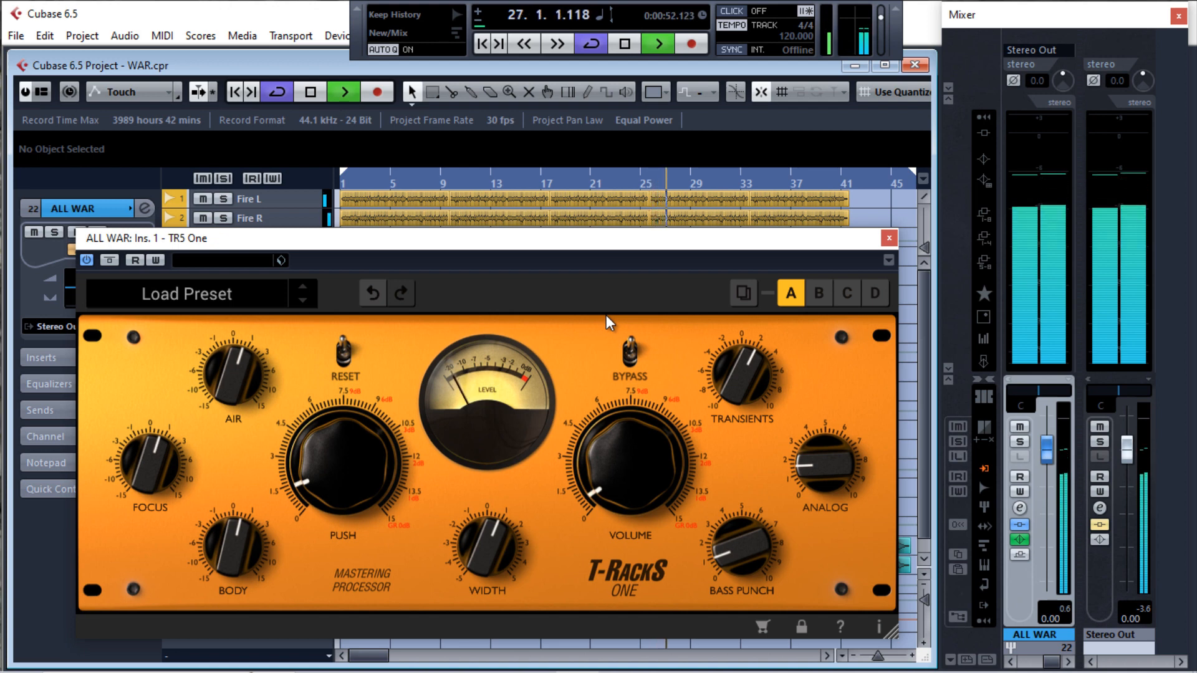
pyautogui.press('space')
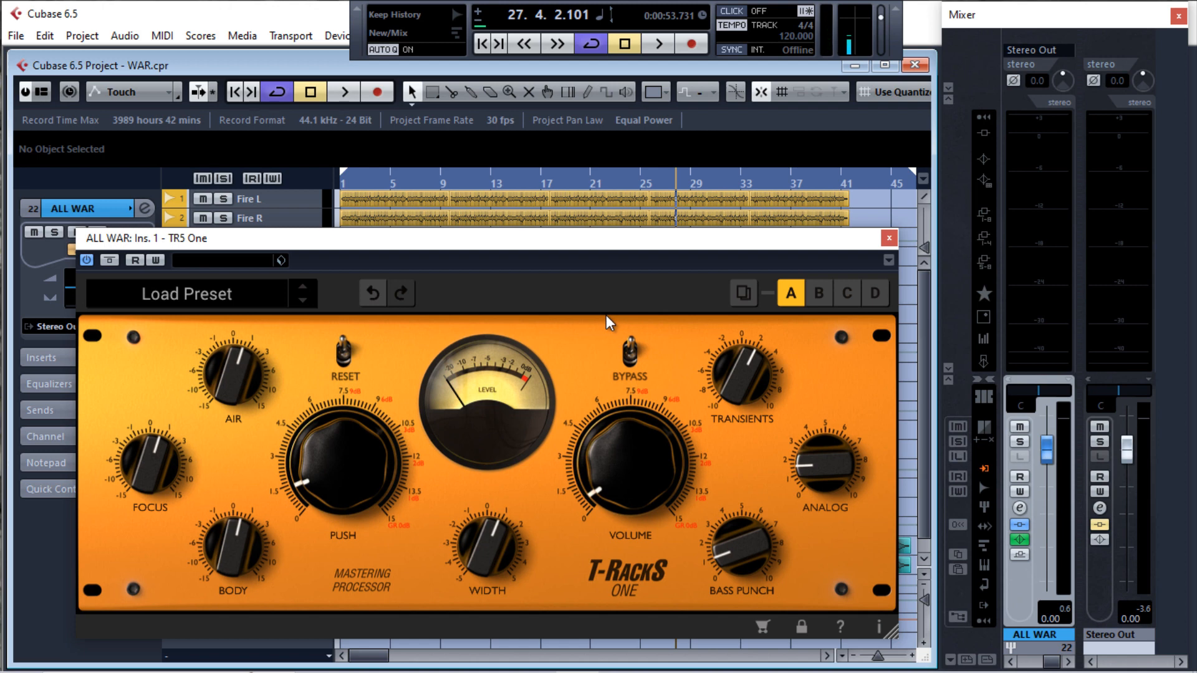
# Resume playback and raise the Air knob in TR5 One slightly further
pyautogui.press('space')
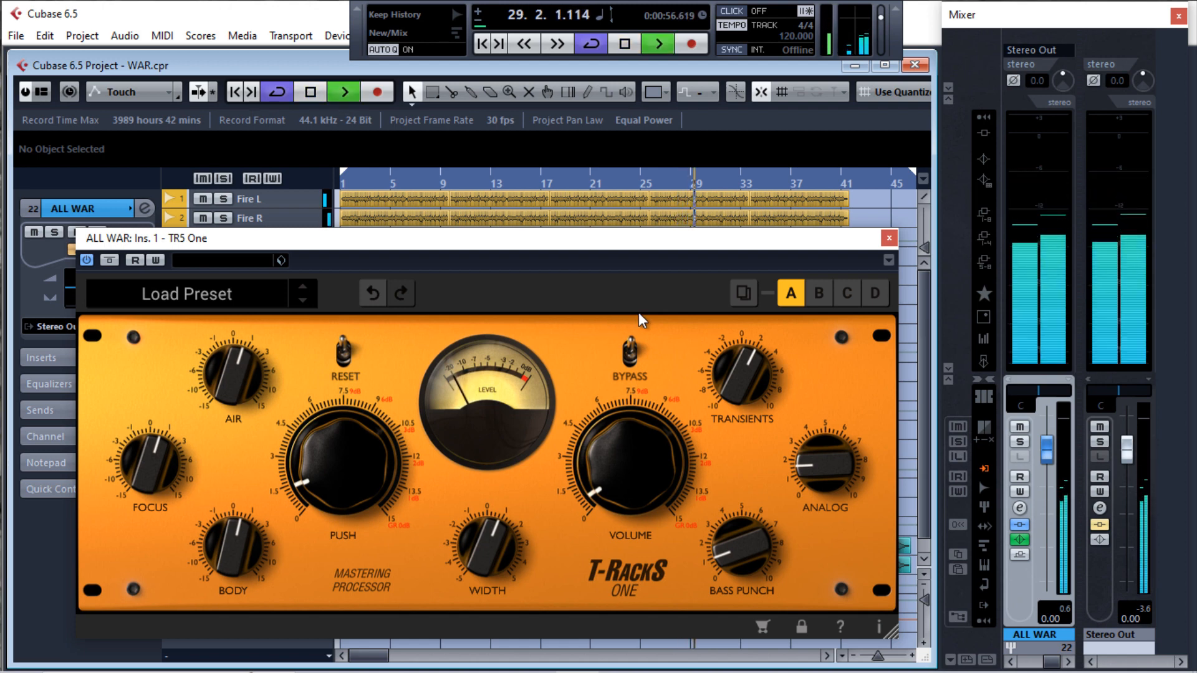
pyautogui.moveTo(766, 418)
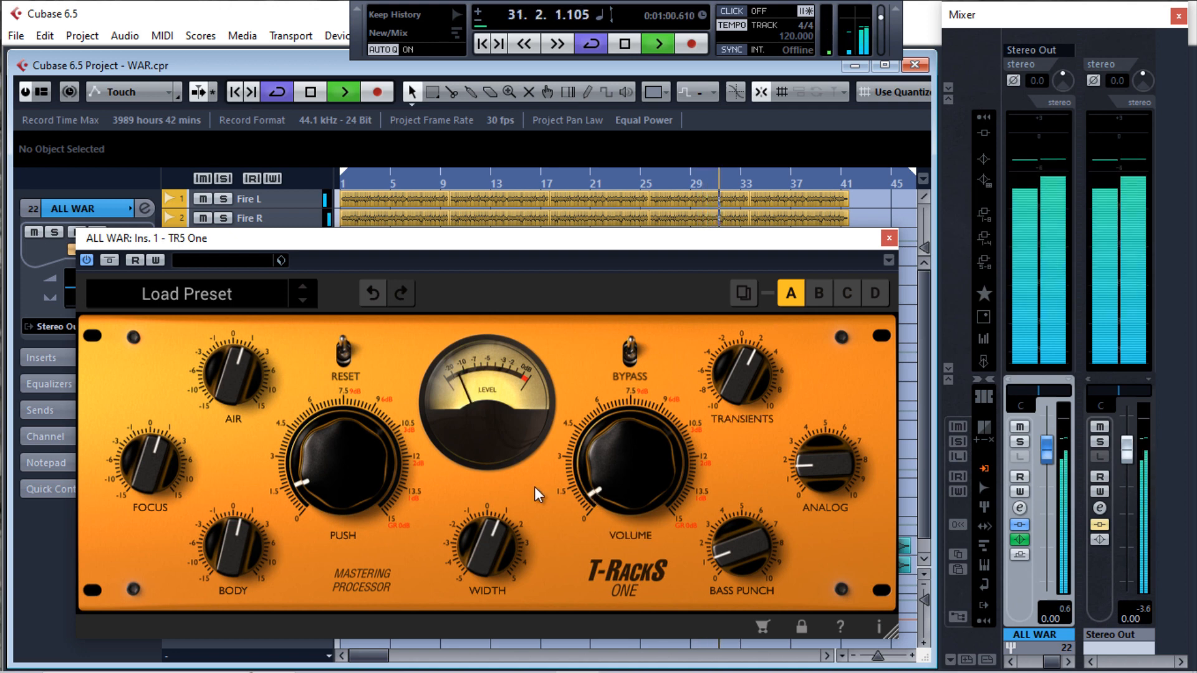
pyautogui.moveTo(234, 379)
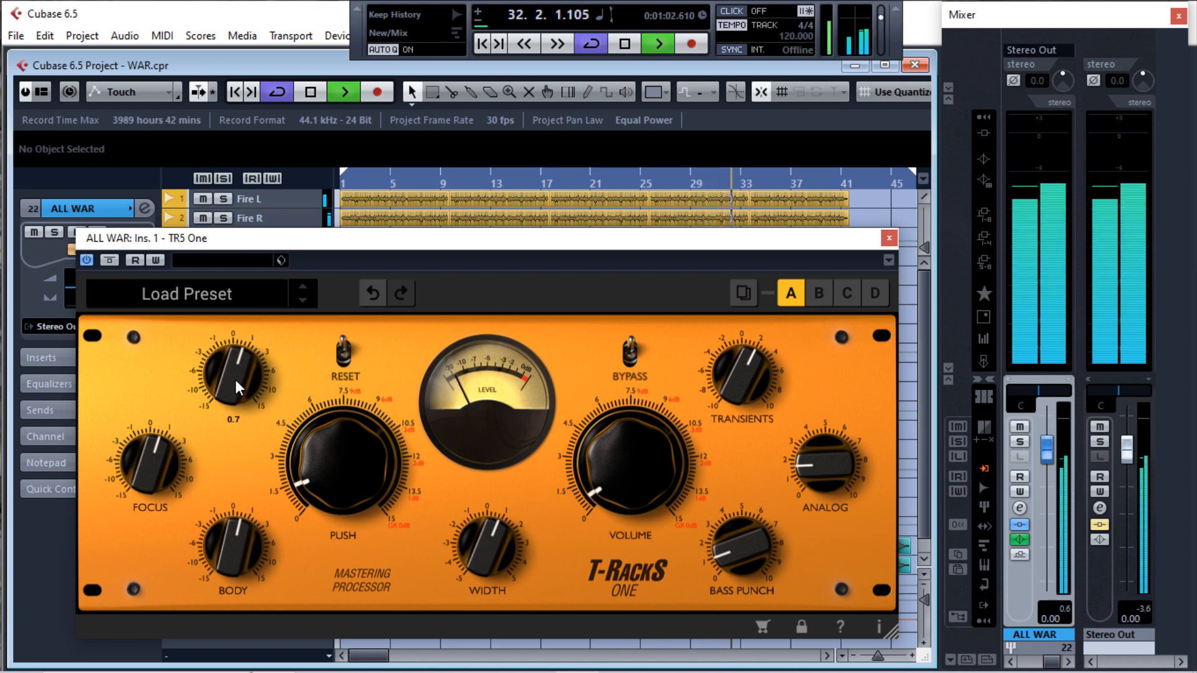
pyautogui.moveTo(234, 380); pyautogui.dragTo(234, 376)
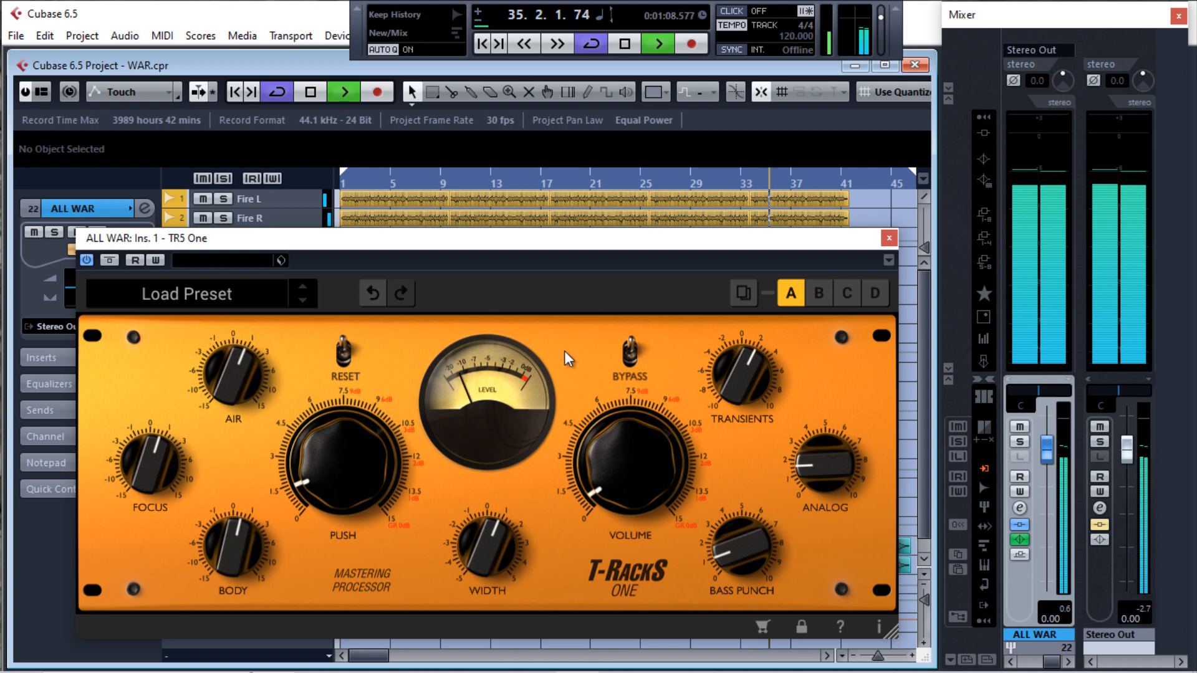
# Compare the mix with TR5 One bypassed and active, leaving it active, stopping playback and resuming it
pyautogui.click(112, 260)
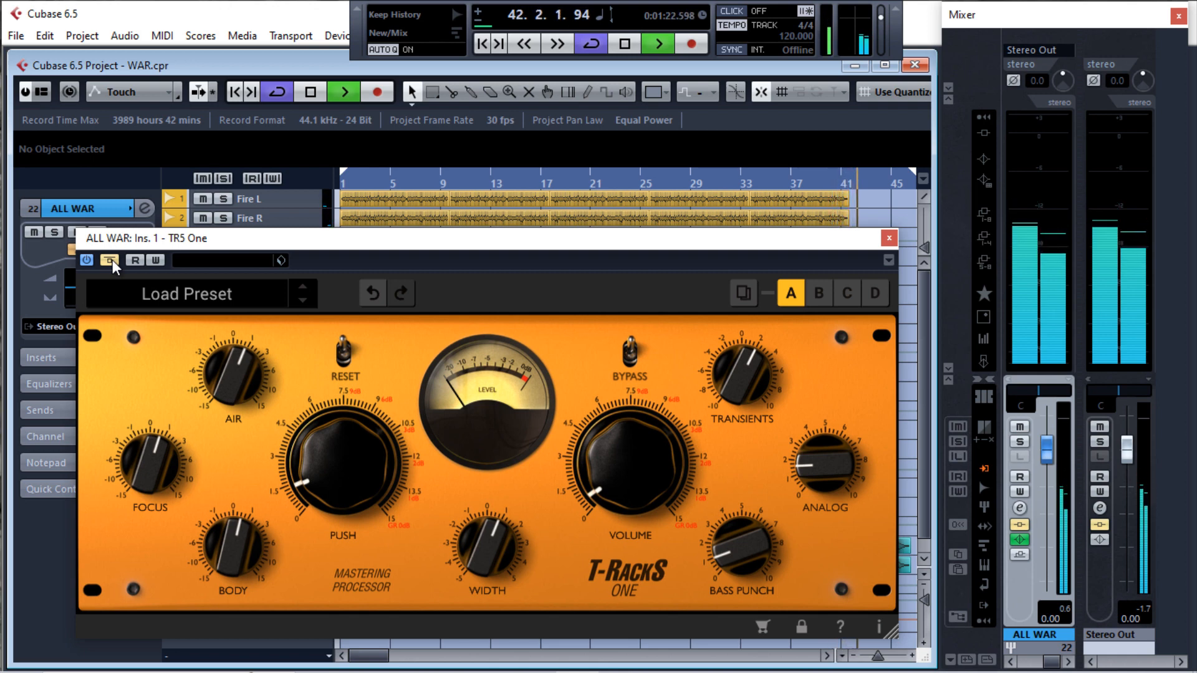
pyautogui.click(111, 260)
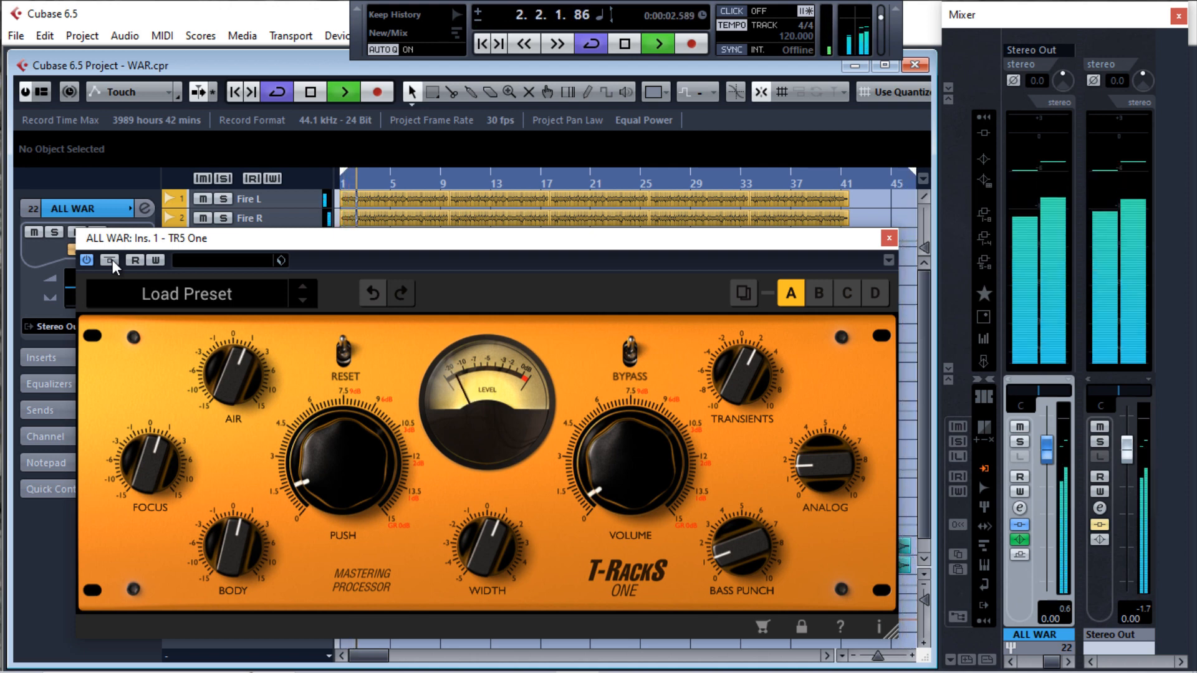
pyautogui.press('space')
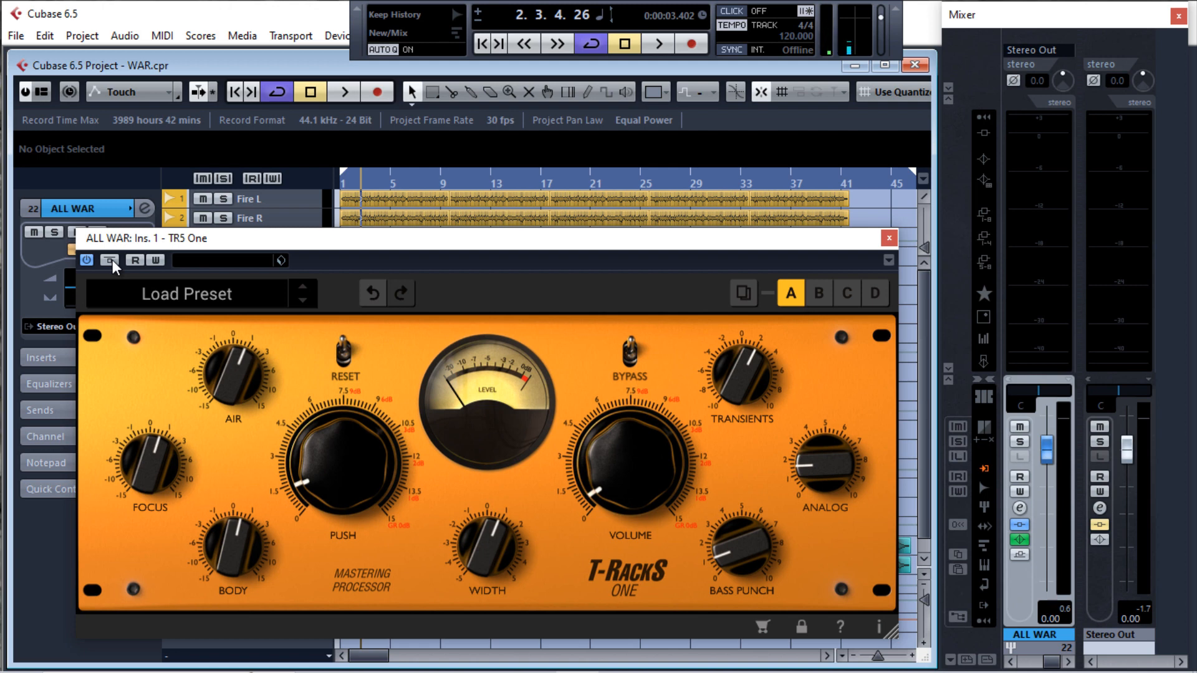
pyautogui.press('space')
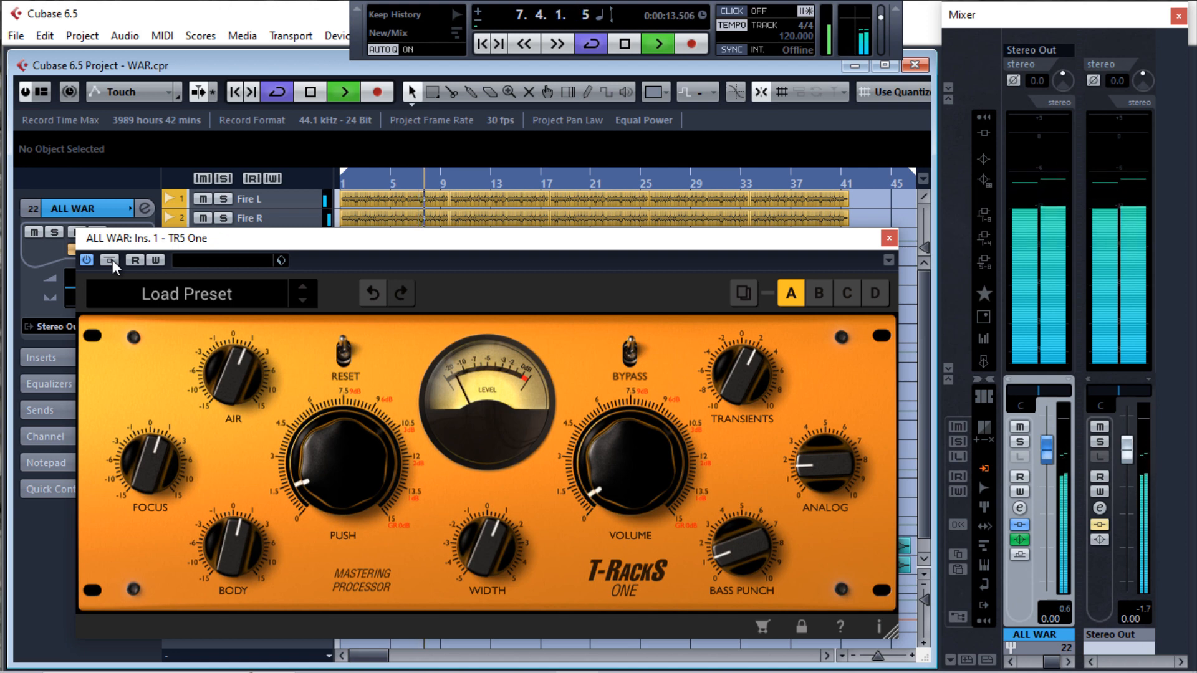
# Stop playback, close the TR5 One window and set the cycle range from about bar 16 to bar 24 around the loudest explosion clips
pyautogui.press('space')
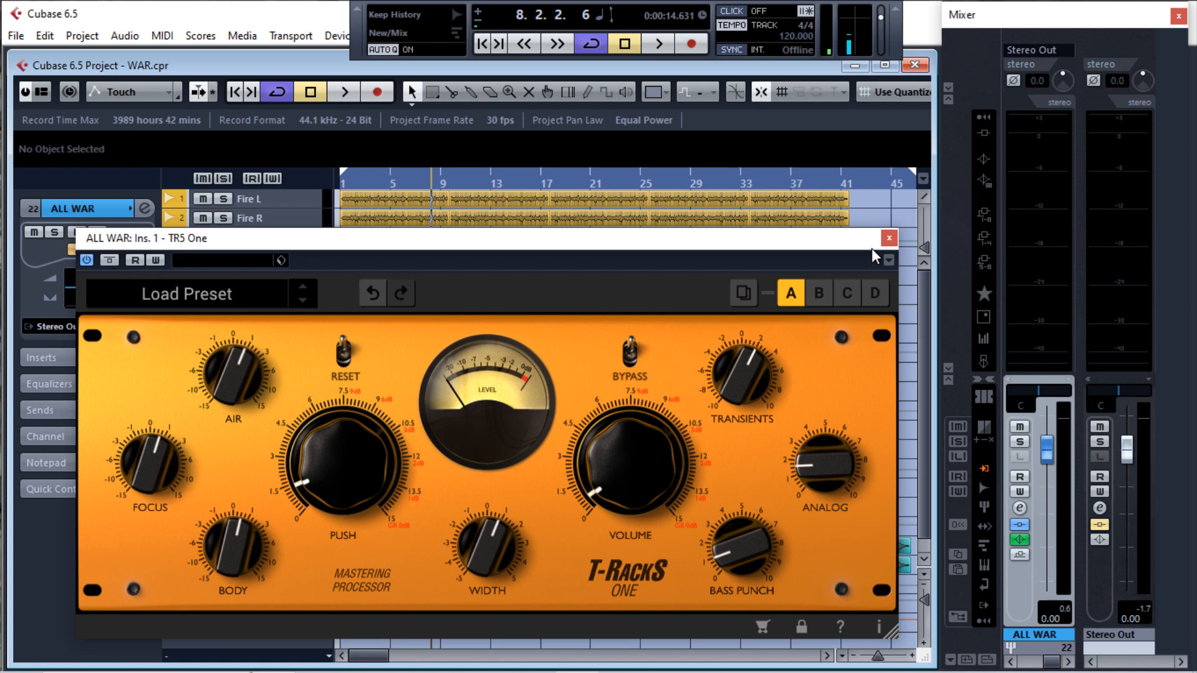
pyautogui.click(889, 238)
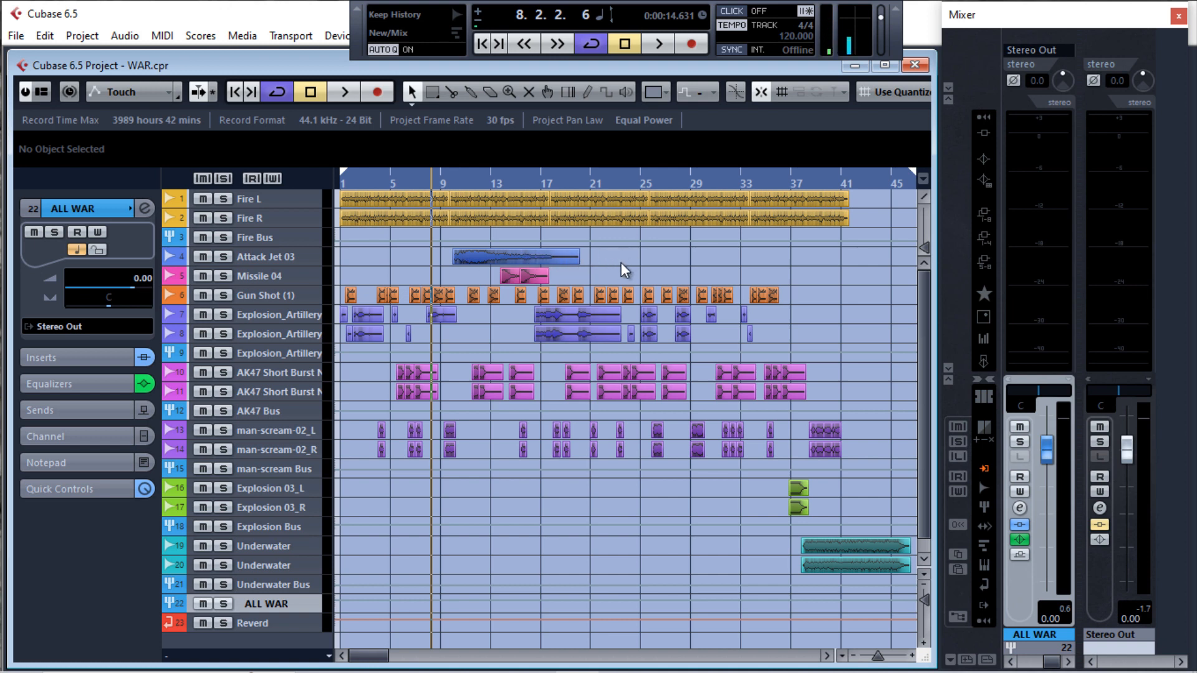
pyautogui.moveTo(624, 246); pyautogui.dragTo(534, 348)
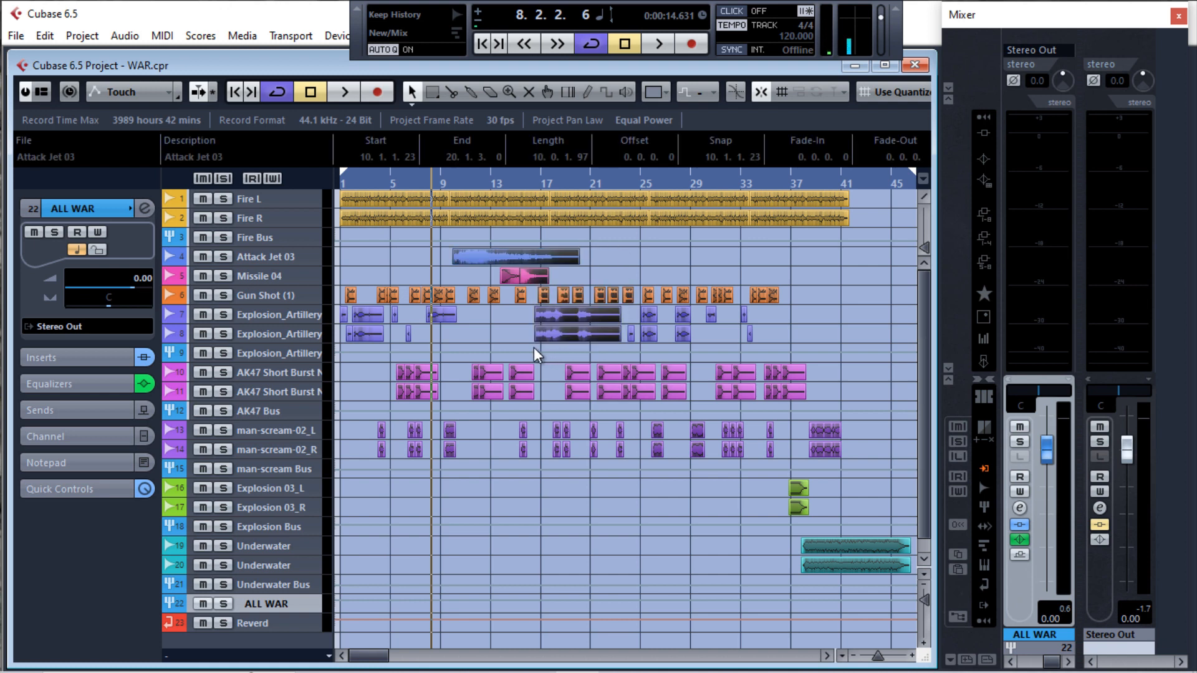
pyautogui.press('space')
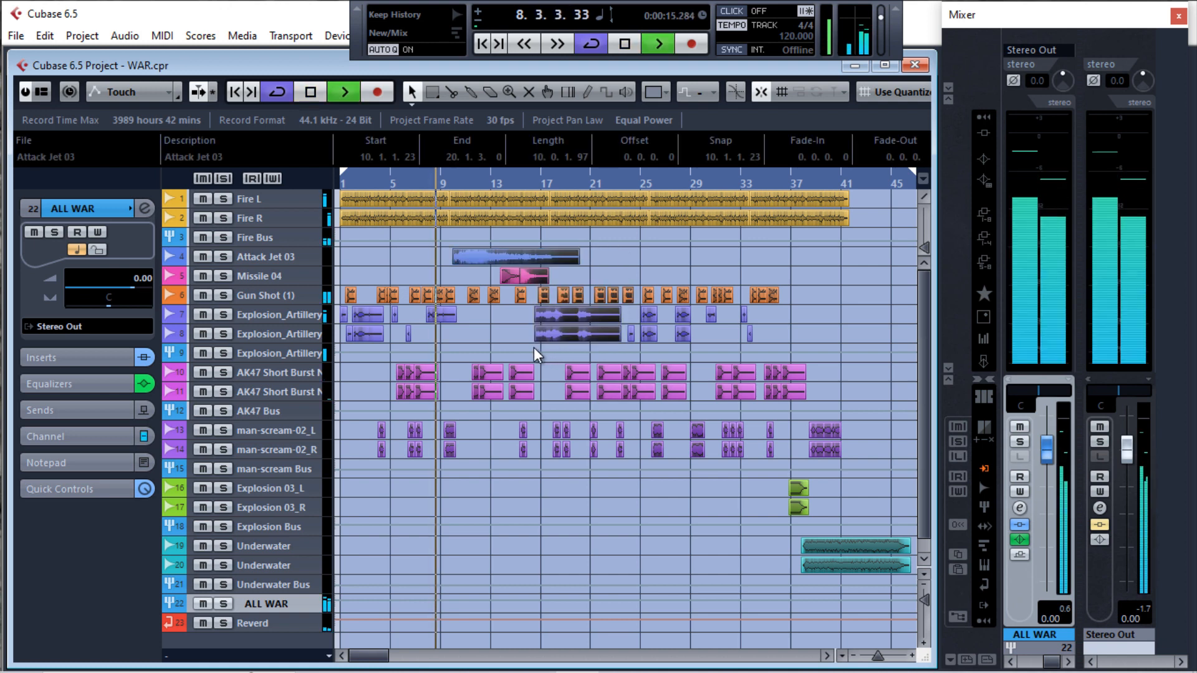
pyautogui.press('space')
pyautogui.press('p')
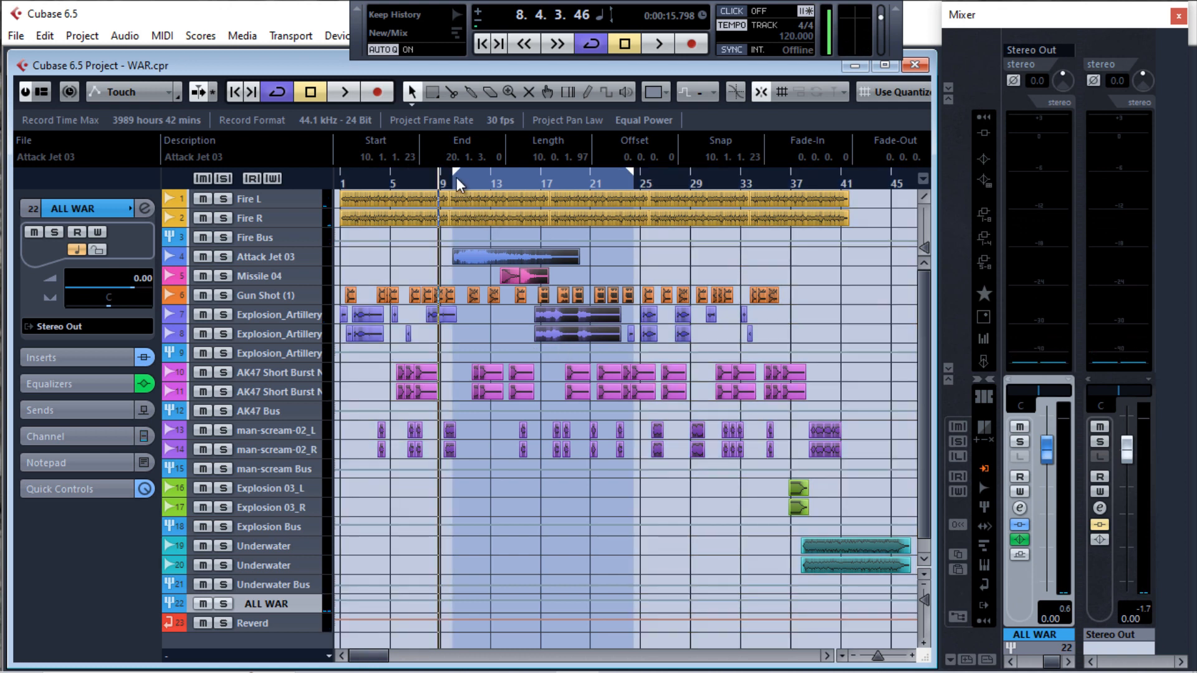
pyautogui.click(532, 184)
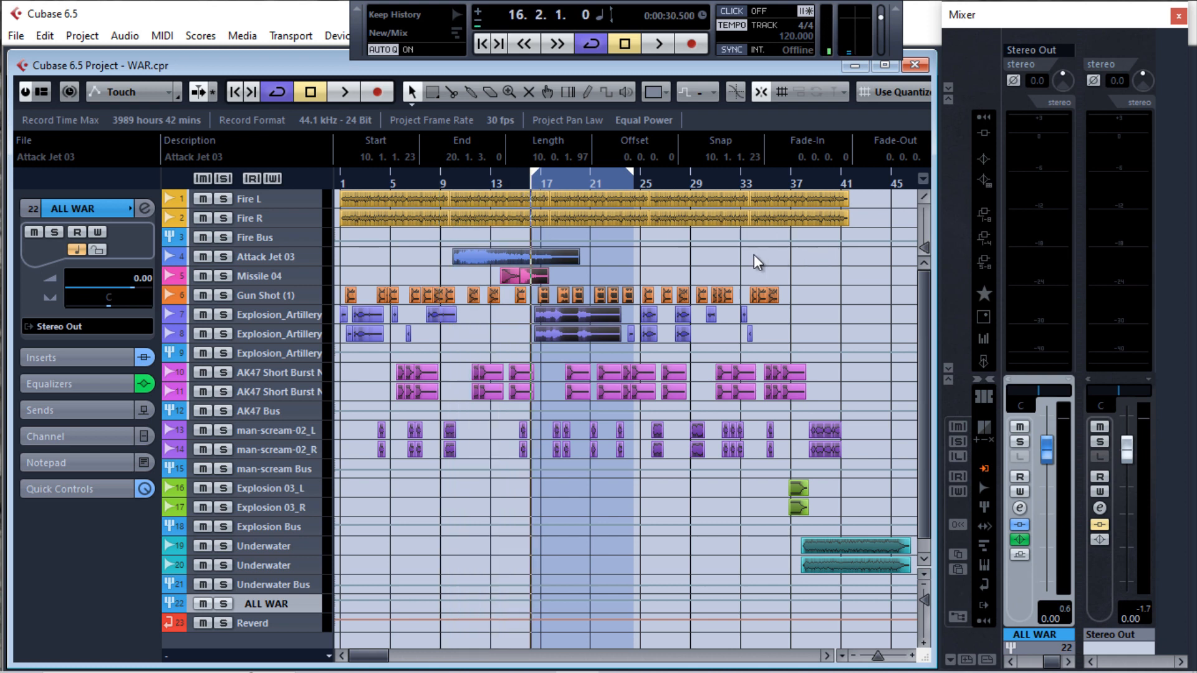
# Bring the SLM 128 loudness meter from the Stereo Out insert over the track list, turn off its bypass and reset its measurement
pyautogui.moveTo(596, 129); pyautogui.dragTo(283, 143)
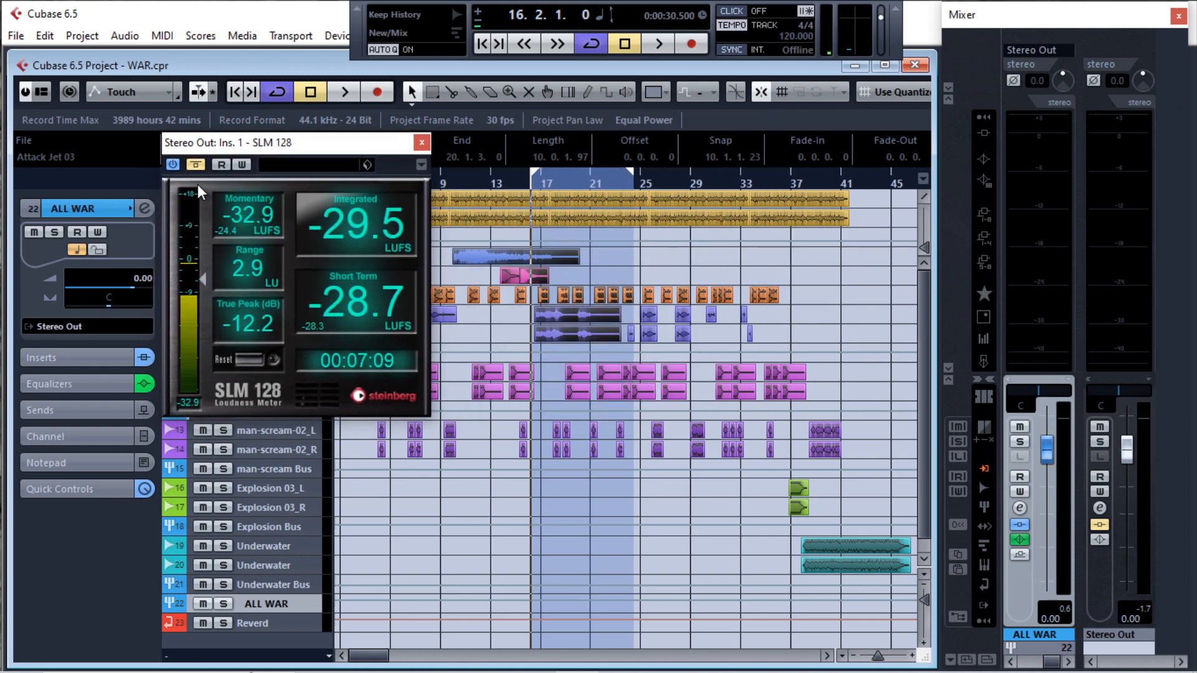
pyautogui.click(195, 165)
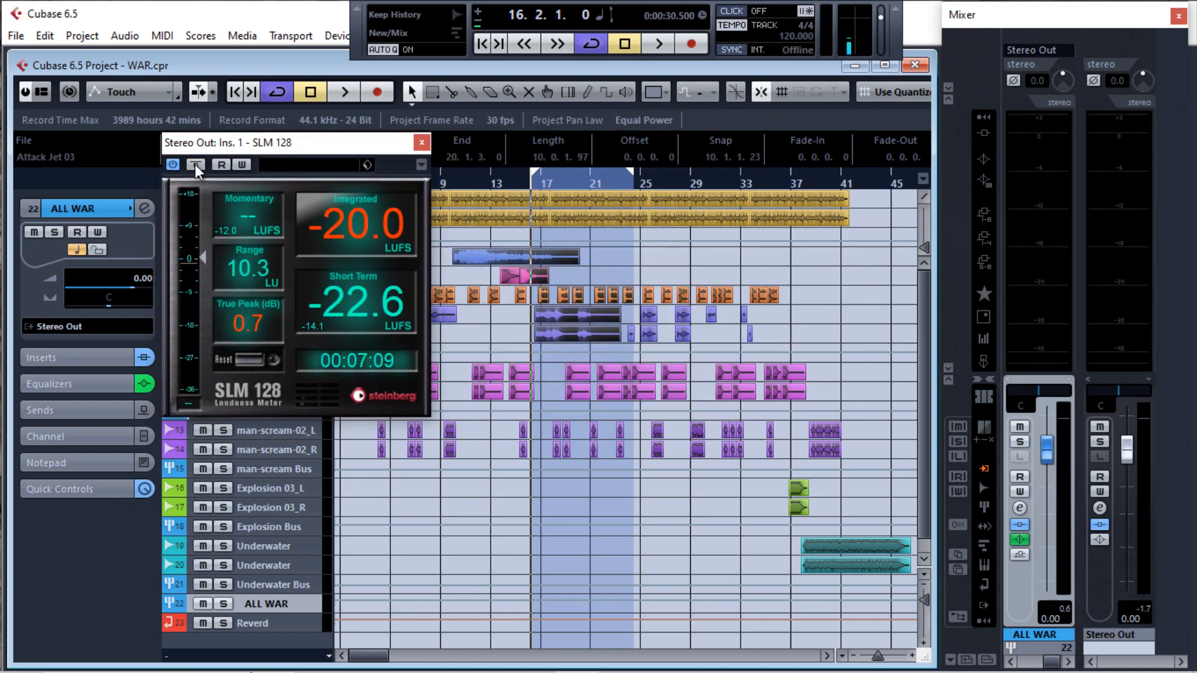
pyautogui.click(253, 361)
pyautogui.moveTo(356, 226)
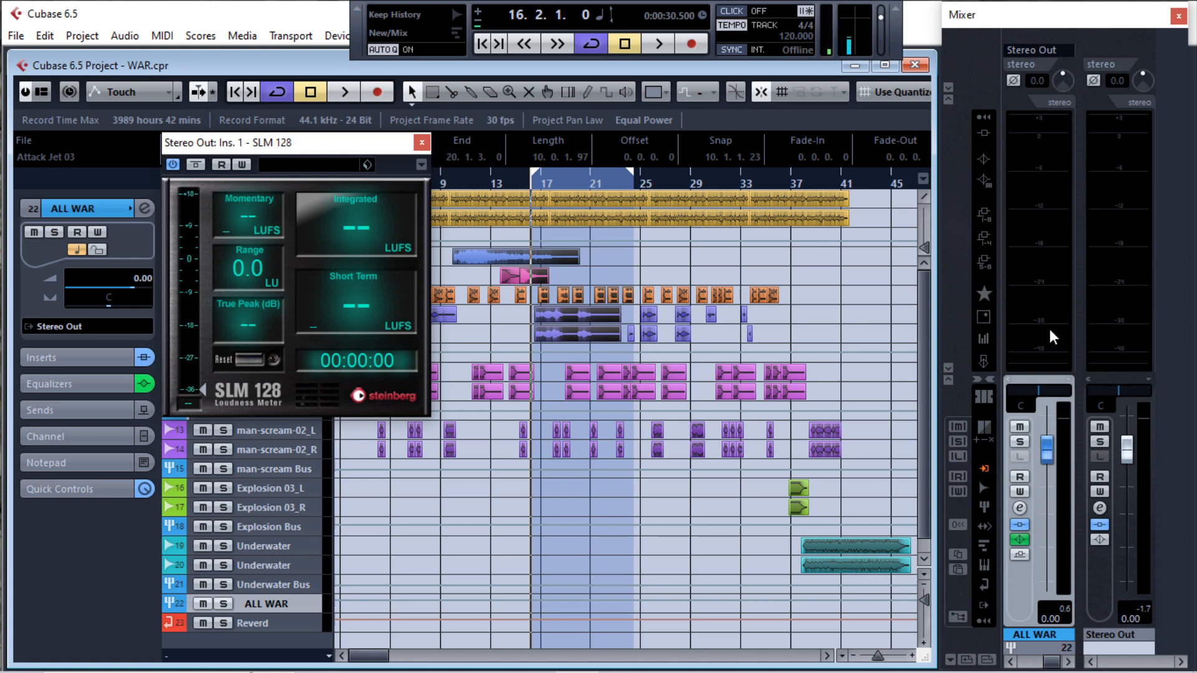
# Play the cycled section, clear the Stereo Out clip indicator and lower the ALL WAR fader to -4.10 dB
pyautogui.press('space')
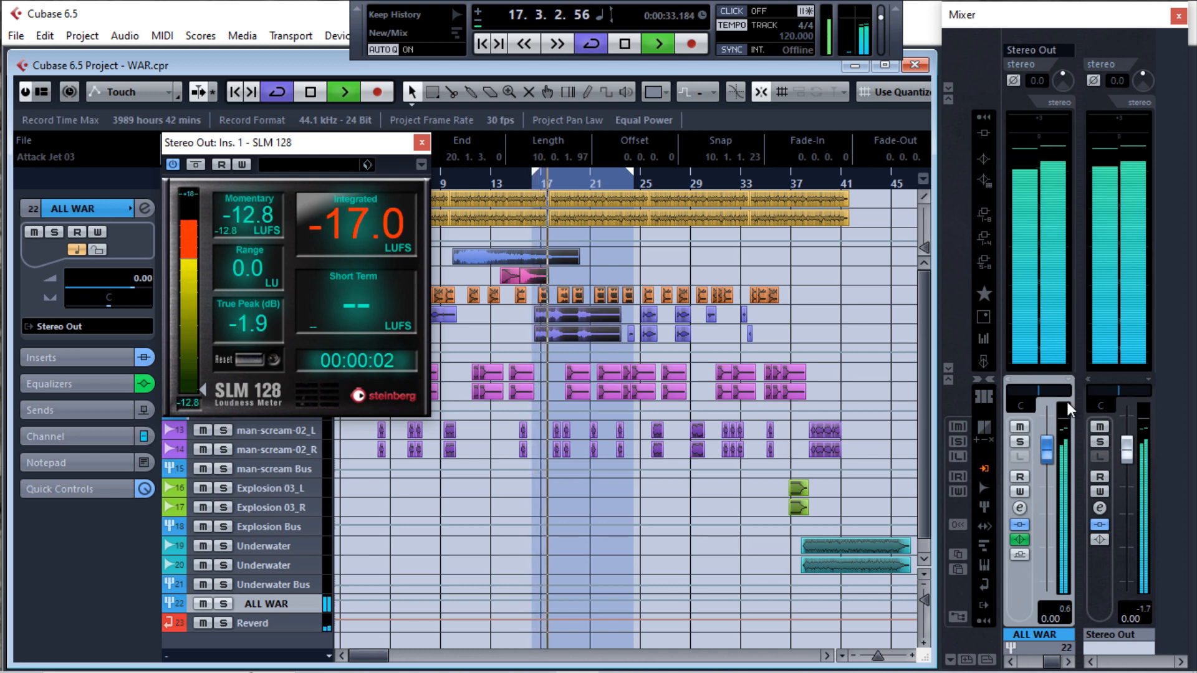
pyautogui.moveTo(1047, 451); pyautogui.dragTo(1047, 468)
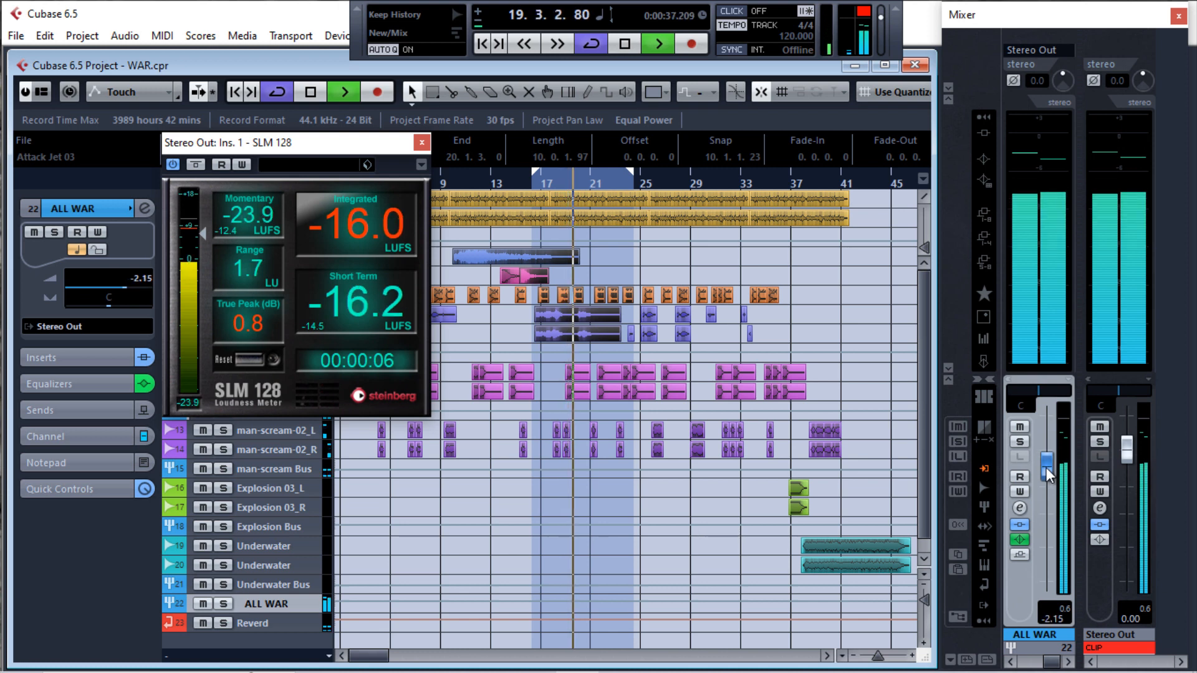
pyautogui.click(1119, 647)
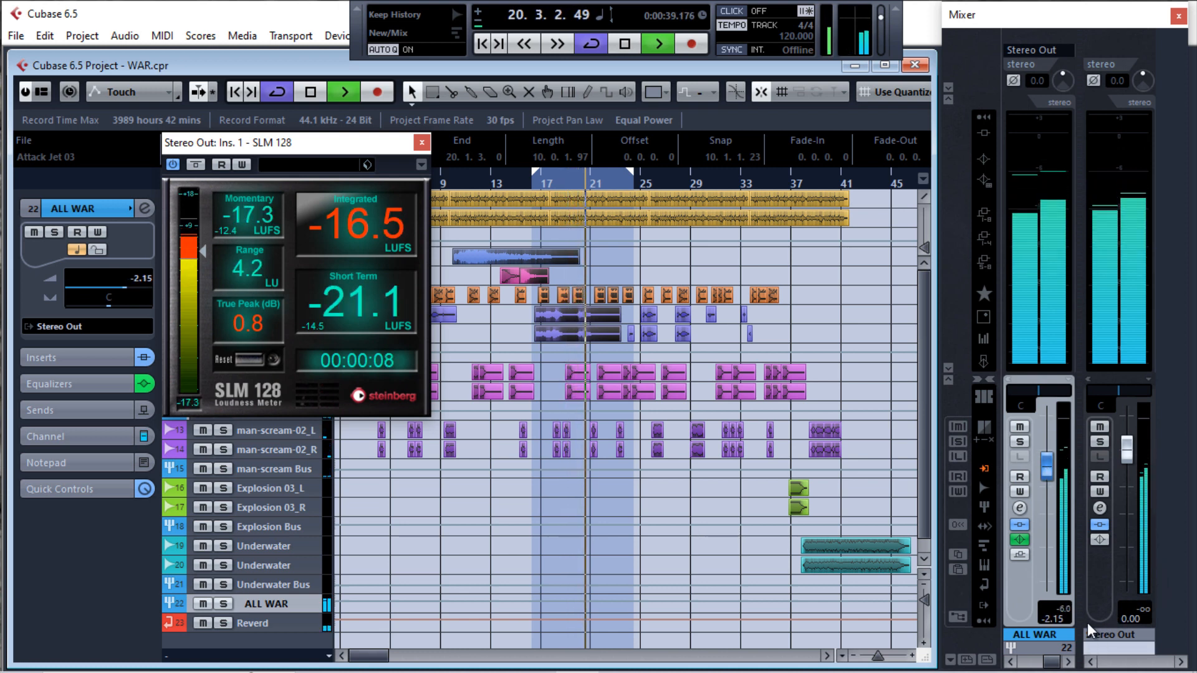
pyautogui.moveTo(1049, 464); pyautogui.dragTo(1049, 462)
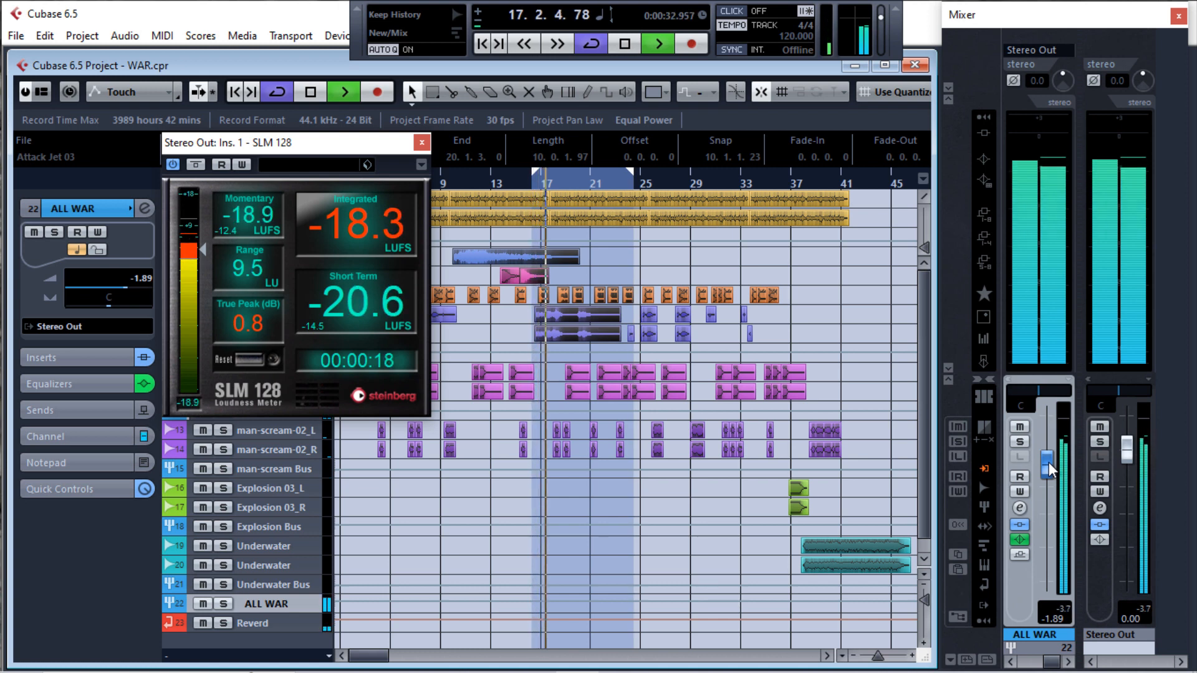
pyautogui.moveTo(1049, 462); pyautogui.dragTo(1045, 475)
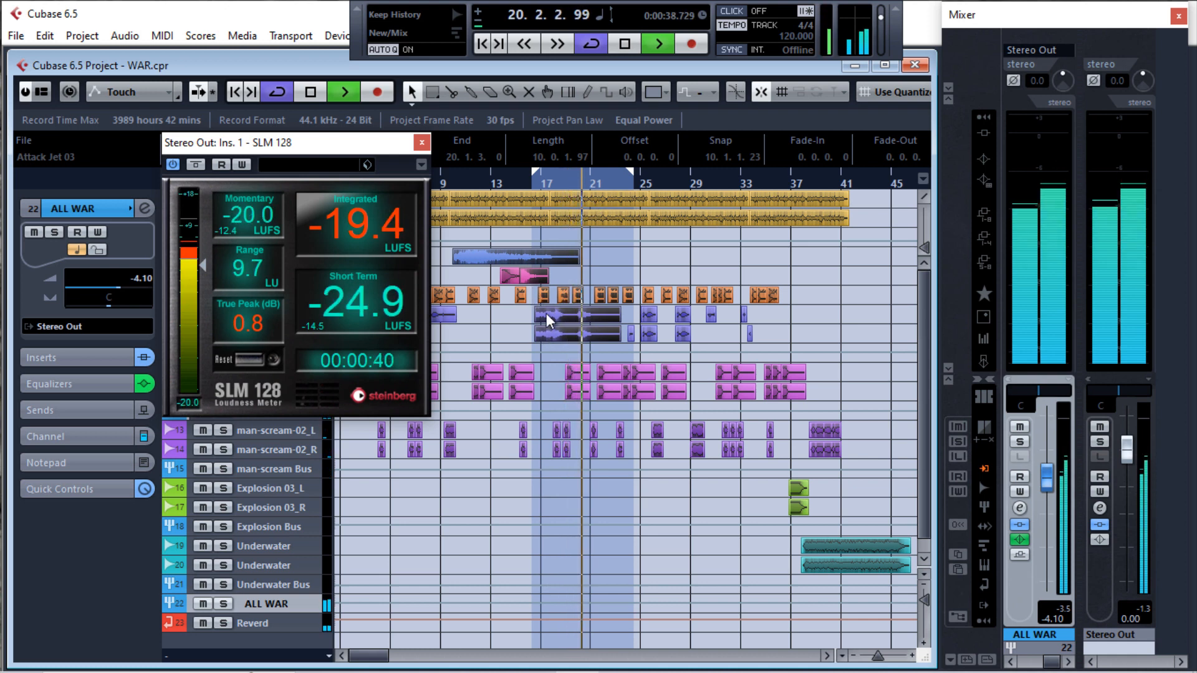
# Shorten the cycle range to end near bar 21, replay it from bar 16 and lower the ALL WAR fader to -4.99 dB
pyautogui.moveTo(633, 177); pyautogui.dragTo(593, 181)
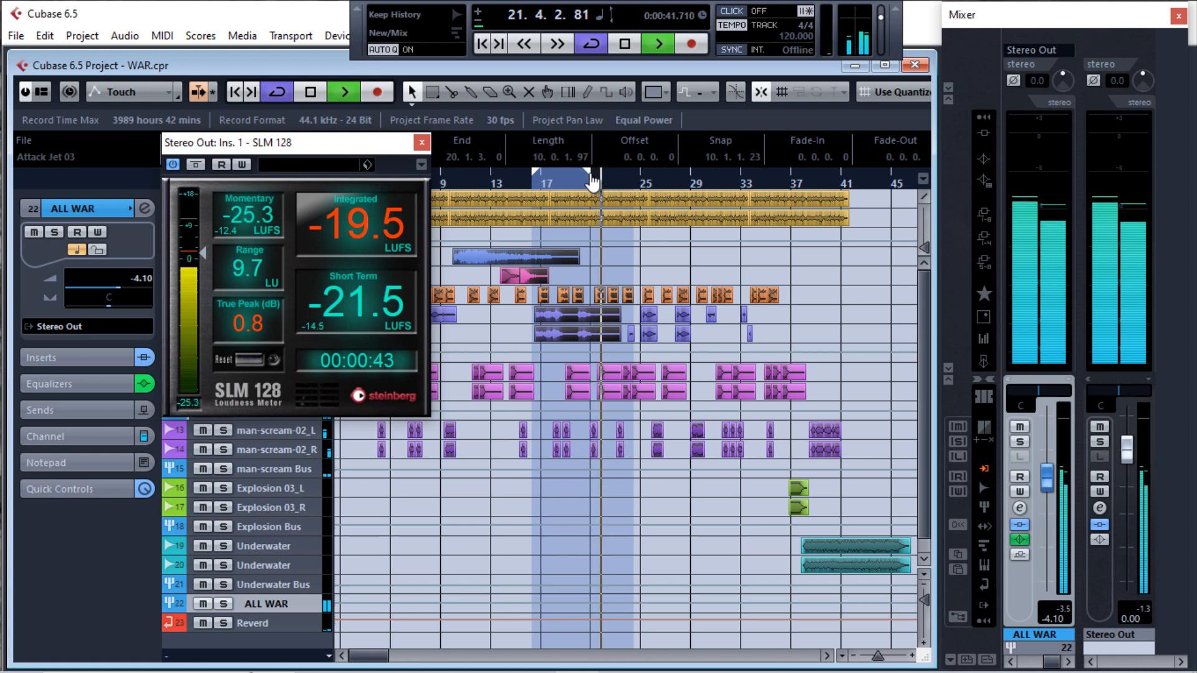
pyautogui.click(532, 181)
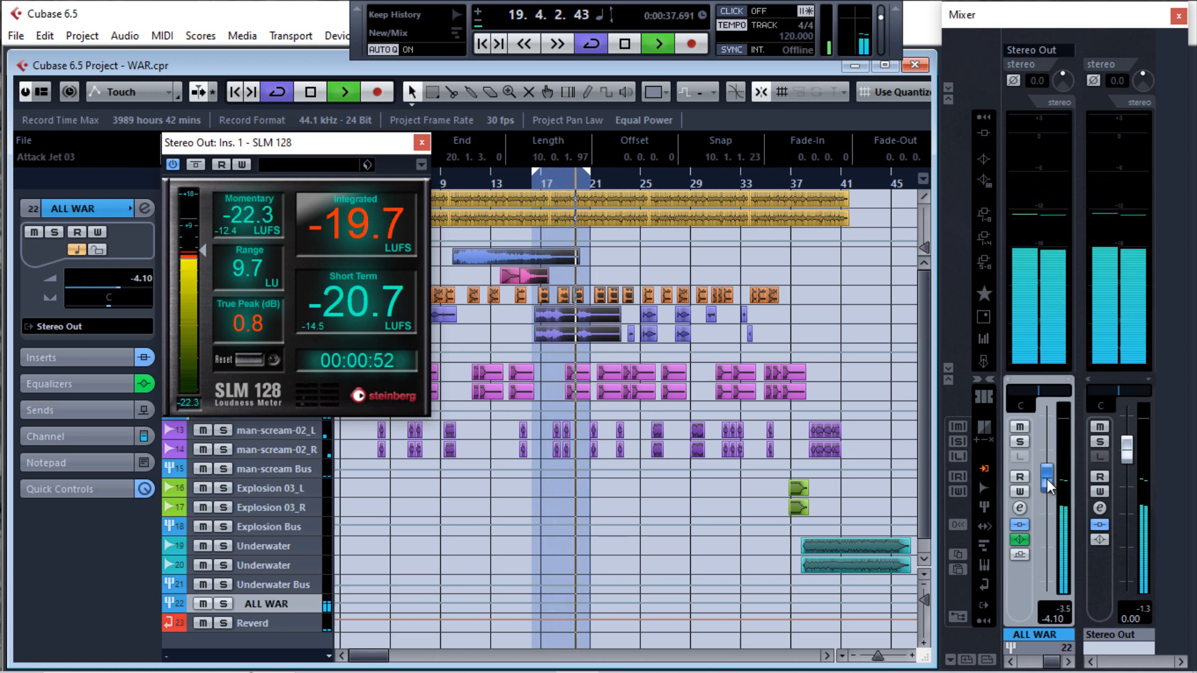
pyautogui.moveTo(1046, 479); pyautogui.dragTo(1046, 484)
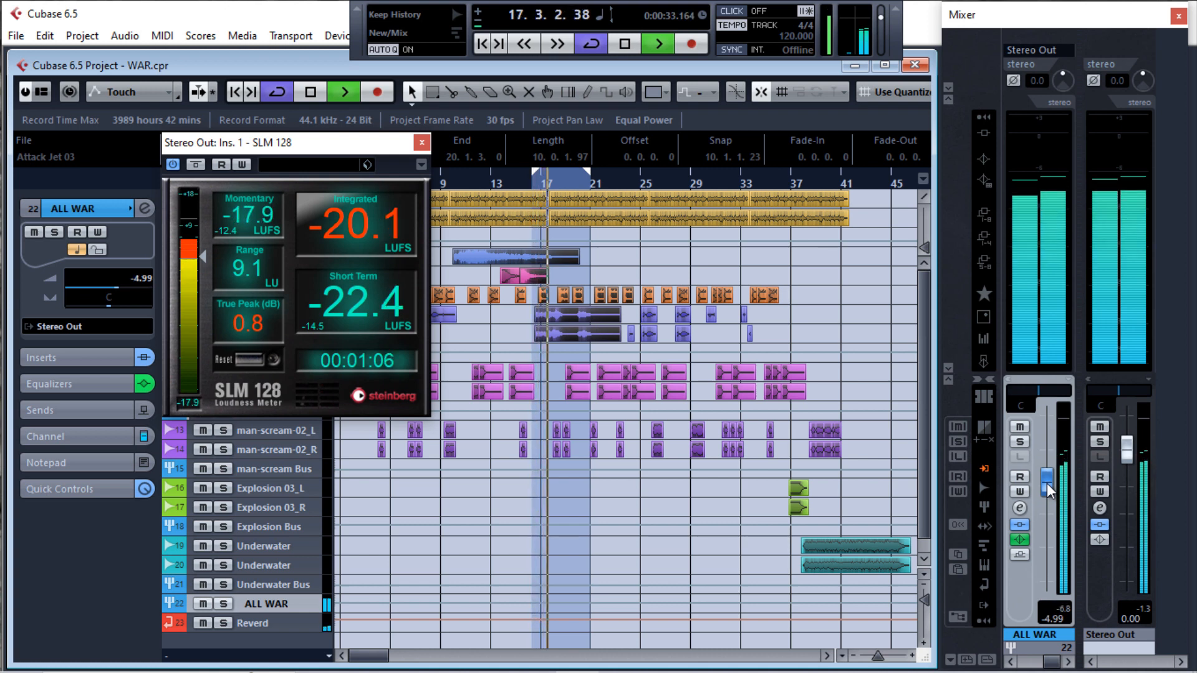
pyautogui.press('space')
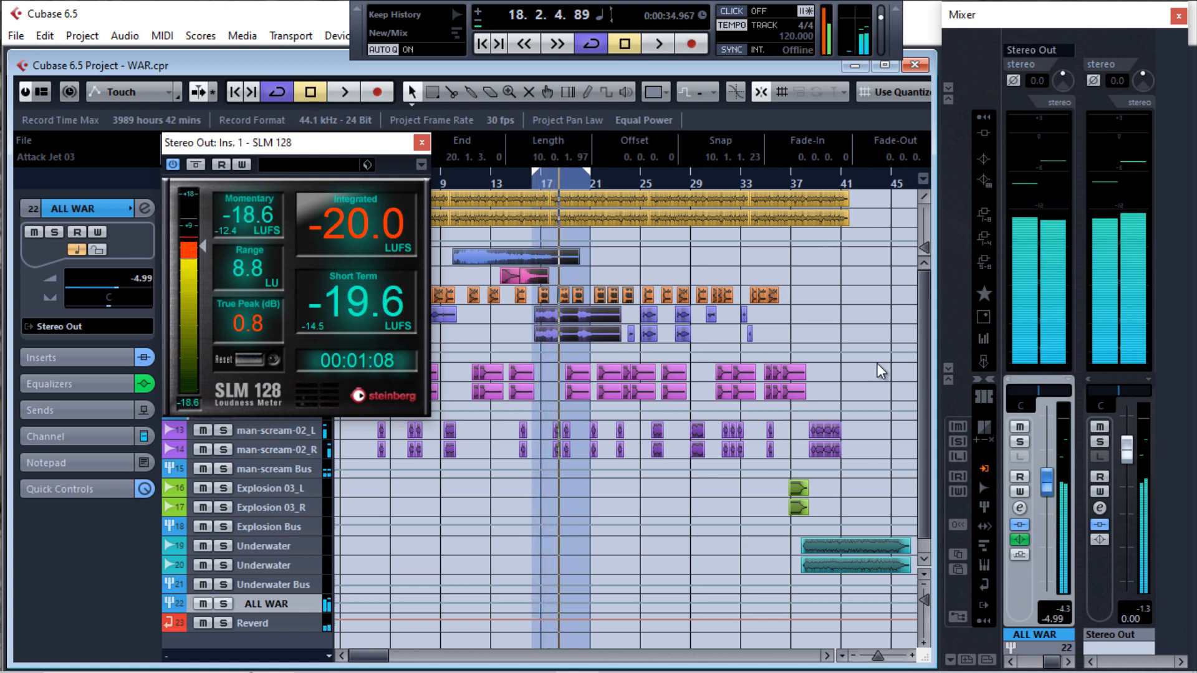
# Audition the final explosion near bar 37, then return playback to the cycle start at bar 16
pyautogui.moveTo(776, 177); pyautogui.dragTo(786, 177)
pyautogui.press('space')
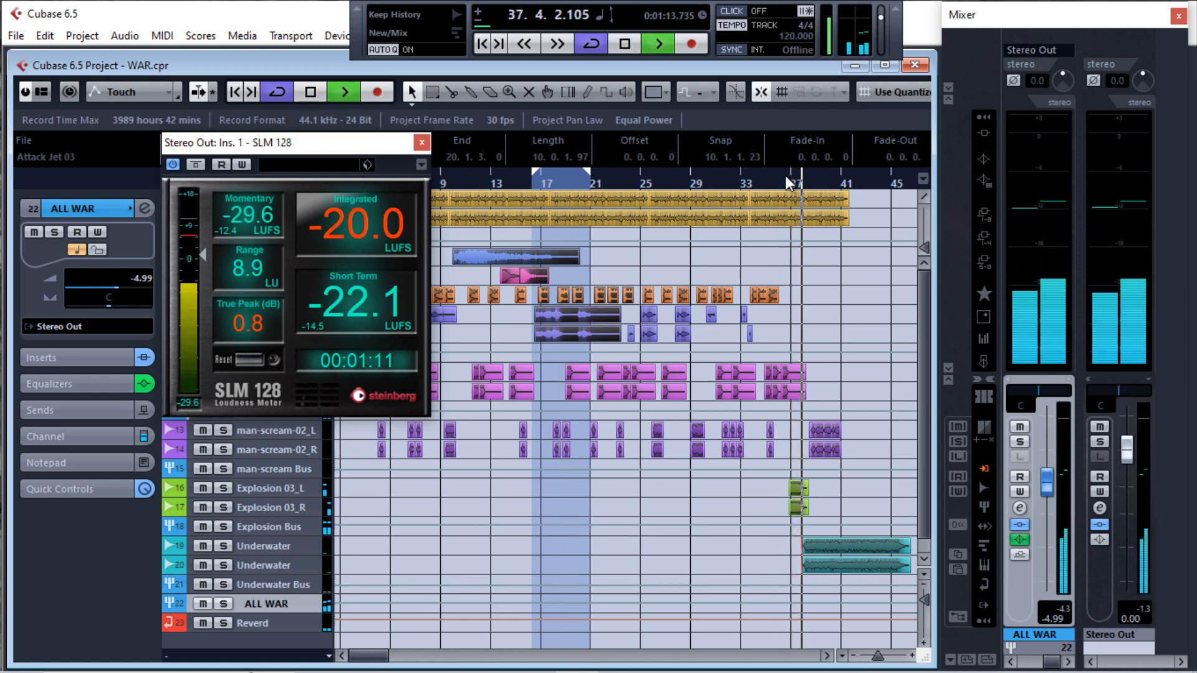
pyautogui.click(528, 185)
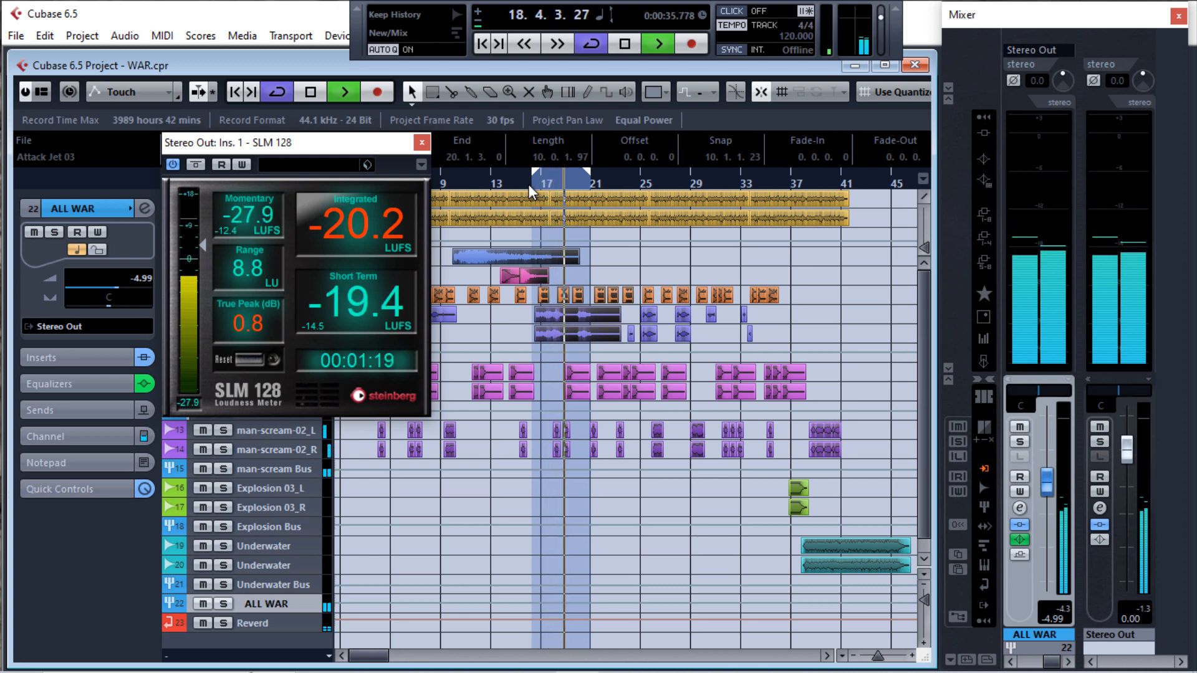
# Reset the SLM 128 meter and measure the section's integrated loudness, stopping playback to read it
pyautogui.click(248, 364)
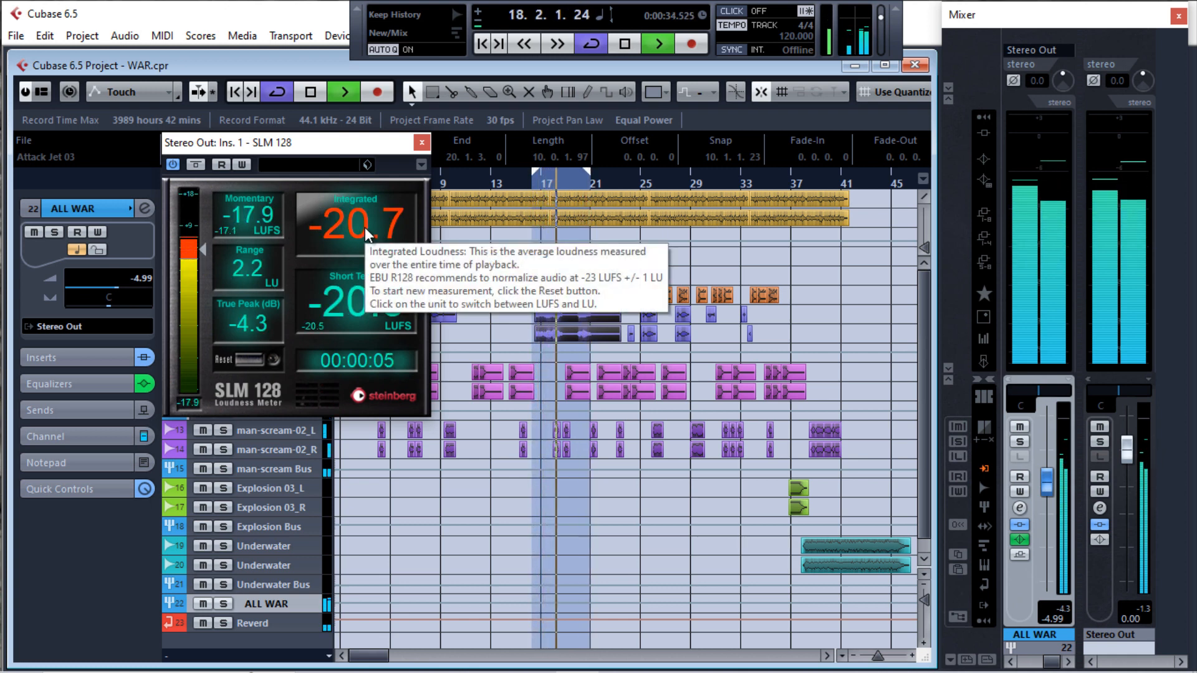
pyautogui.press('space')
pyautogui.moveTo(315, 236)
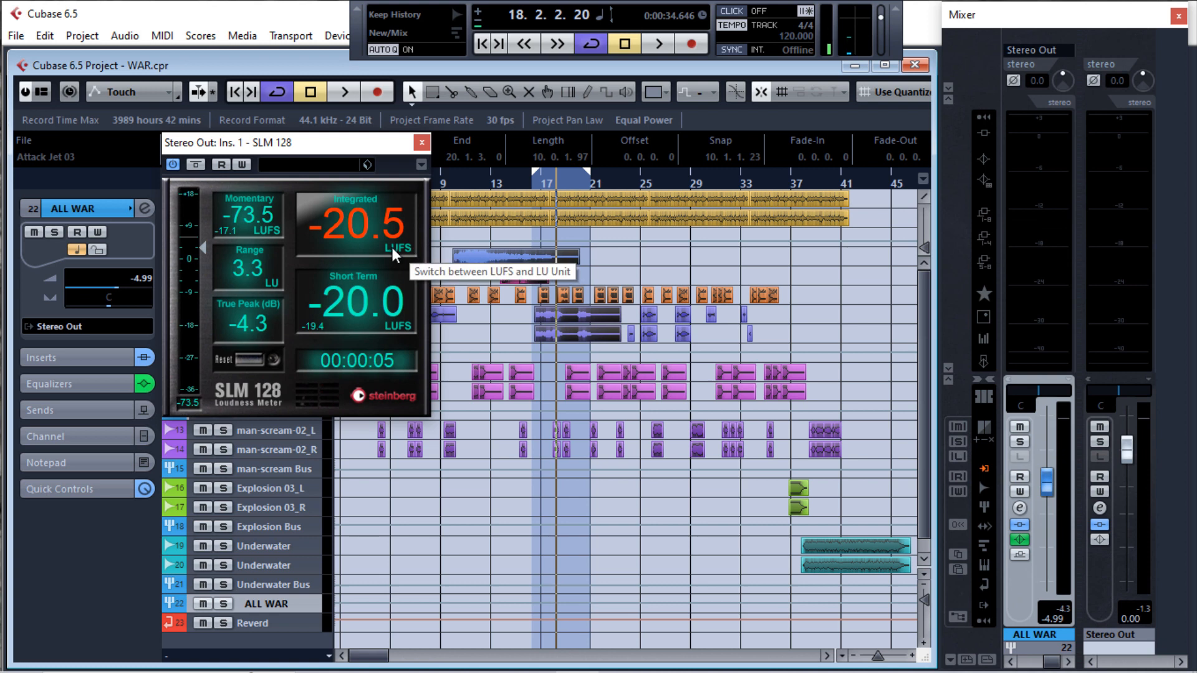
# Continue the loudness measurement during playback, raise the ALL WAR fader to -4.10 dB and stop
pyautogui.press('space')
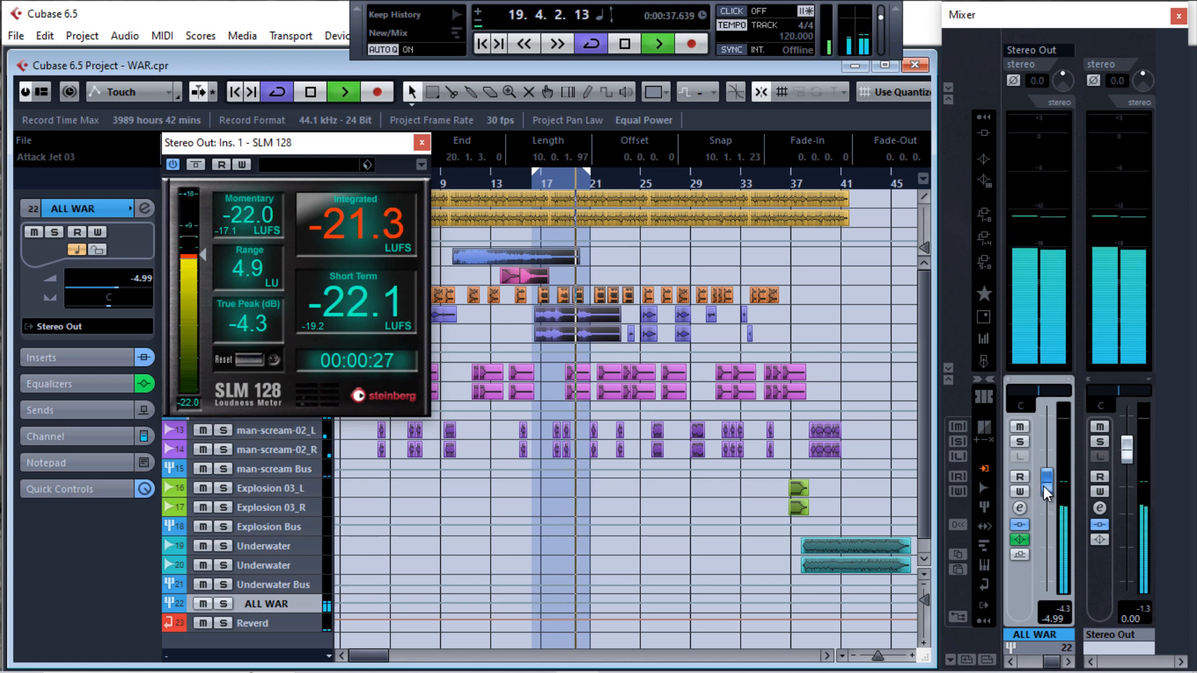
pyautogui.moveTo(1042, 485); pyautogui.dragTo(1042, 481)
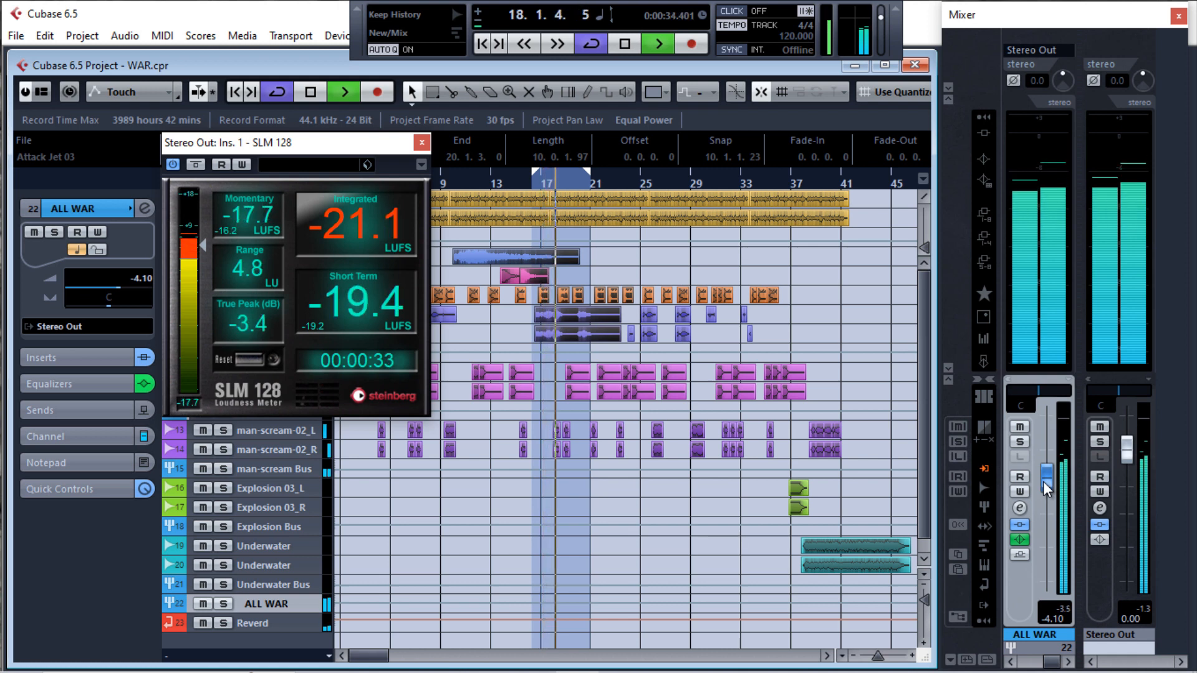
pyautogui.press('space')
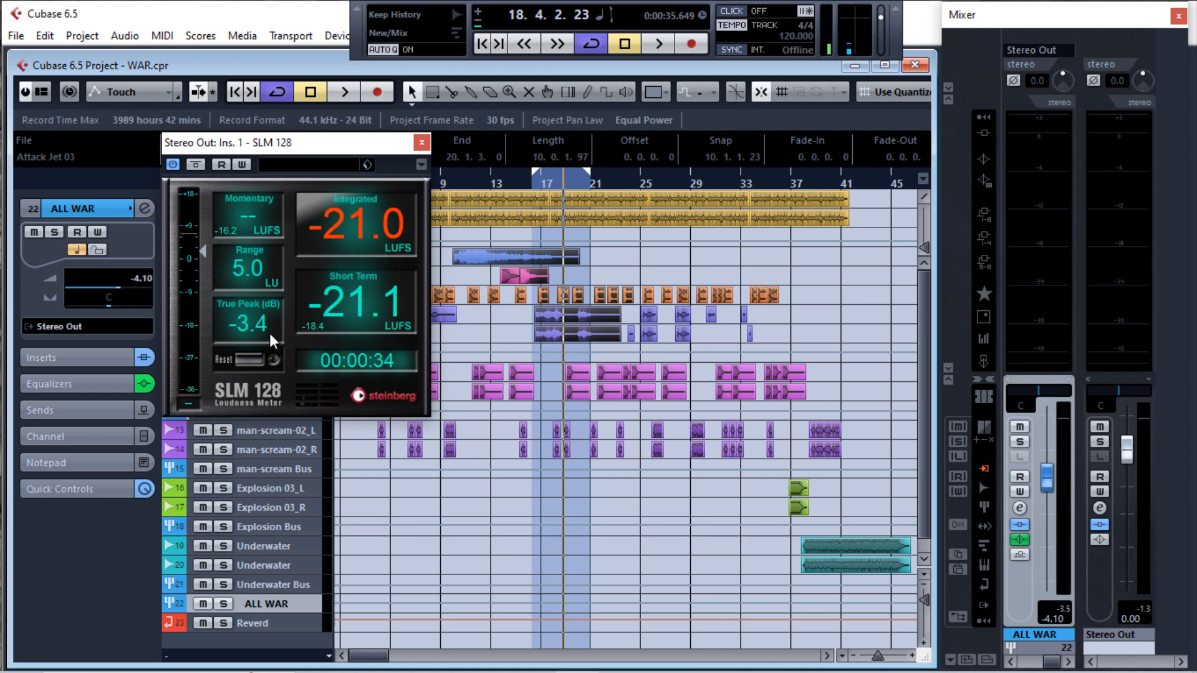
# Reset the SLM 128 measurement and clear the meter window away from the arrangement
pyautogui.click(249, 360)
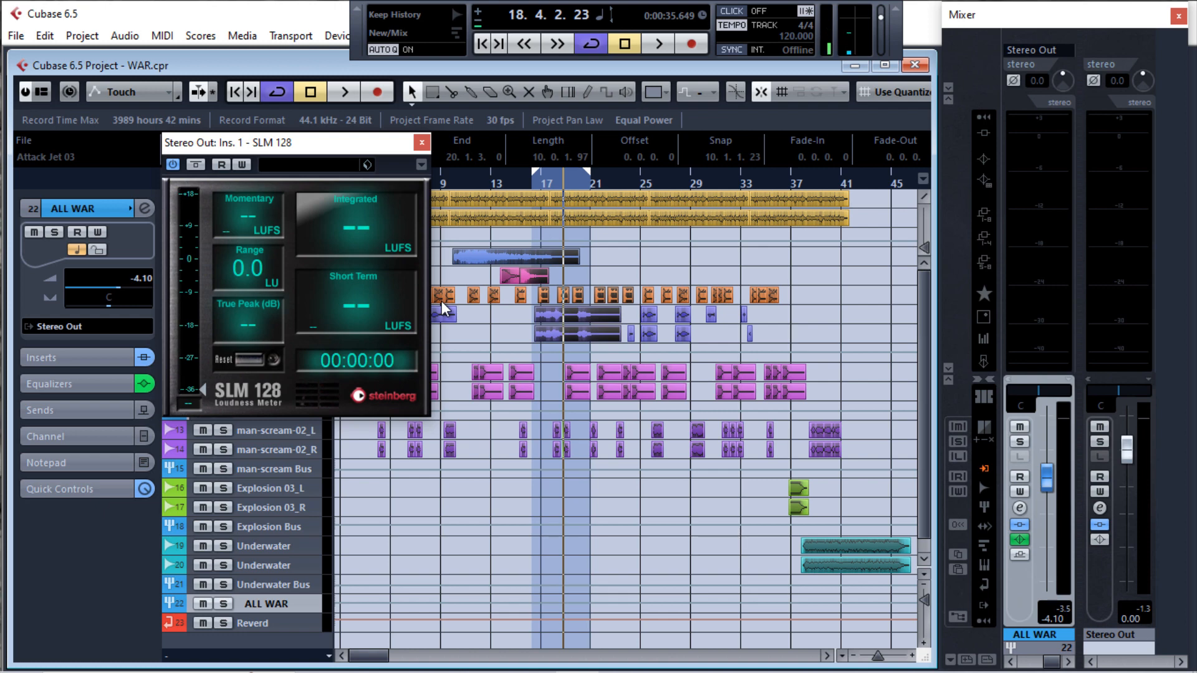
pyautogui.moveTo(393, 147); pyautogui.dragTo(1184, 206)
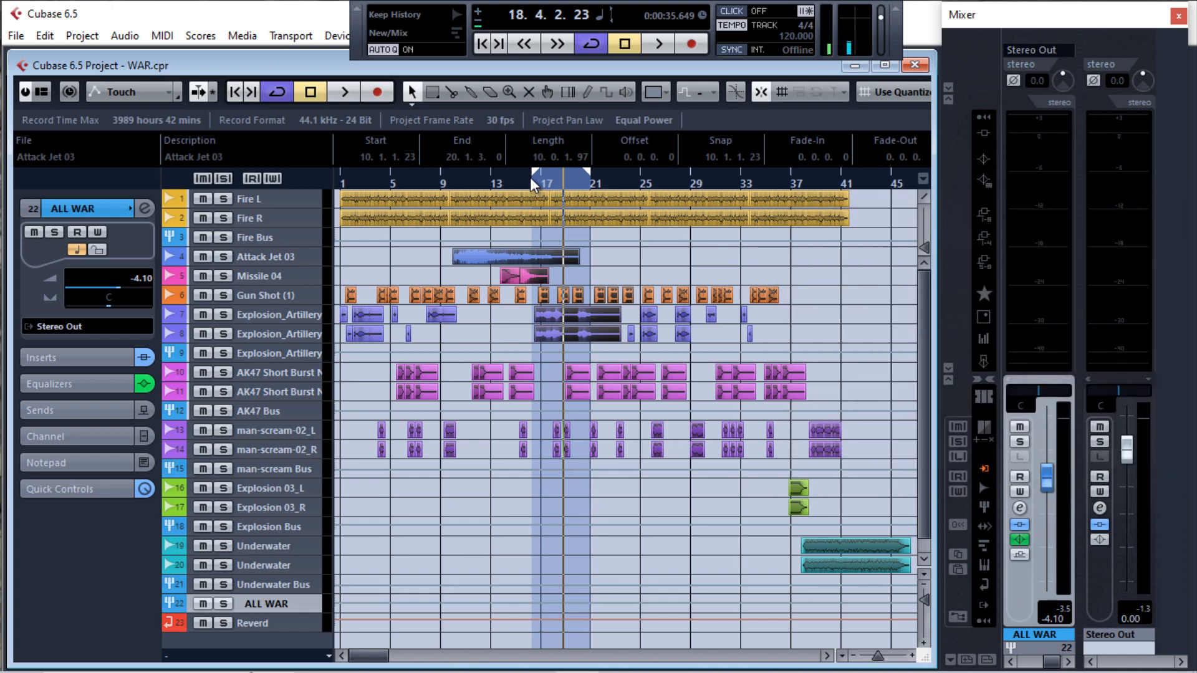
# Extend the cycle range over the whole arrangement, from bar 1 to the end of the Underwater clips, and place the playhead at bar 1
pyautogui.moveTo(531, 175); pyautogui.dragTo(343, 181)
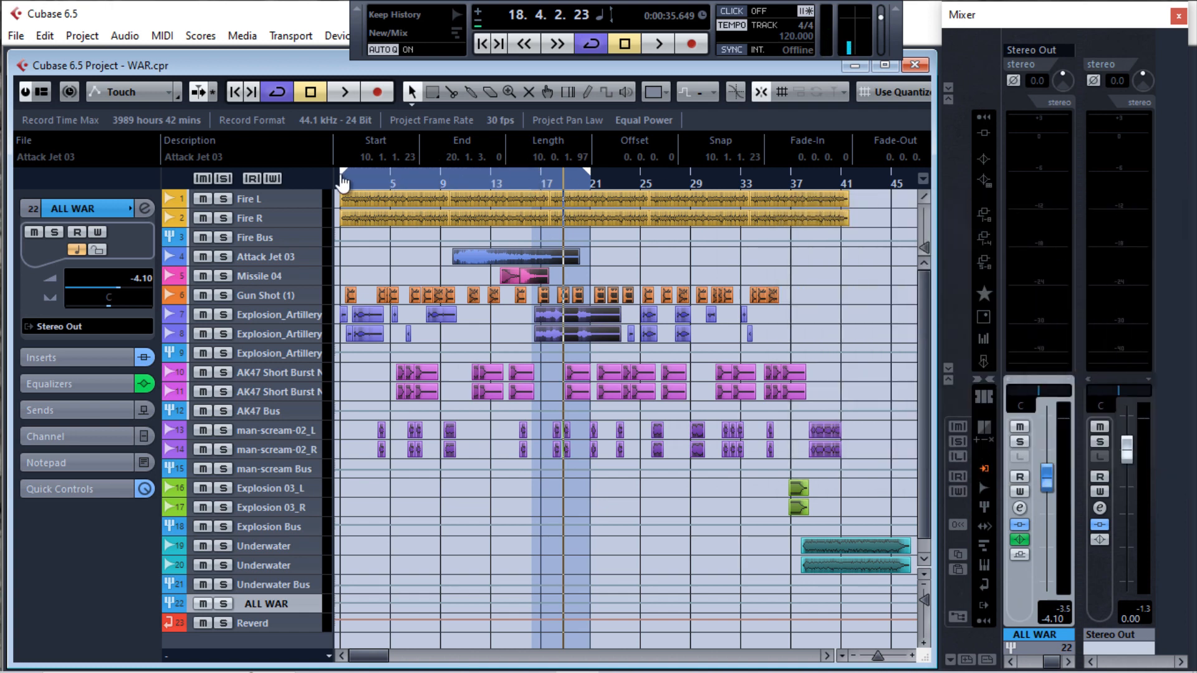
pyautogui.moveTo(592, 184)
pyautogui.mouseDown()
pyautogui.moveTo(922, 204)
pyautogui.moveTo(907, 206)
pyautogui.mouseUp()
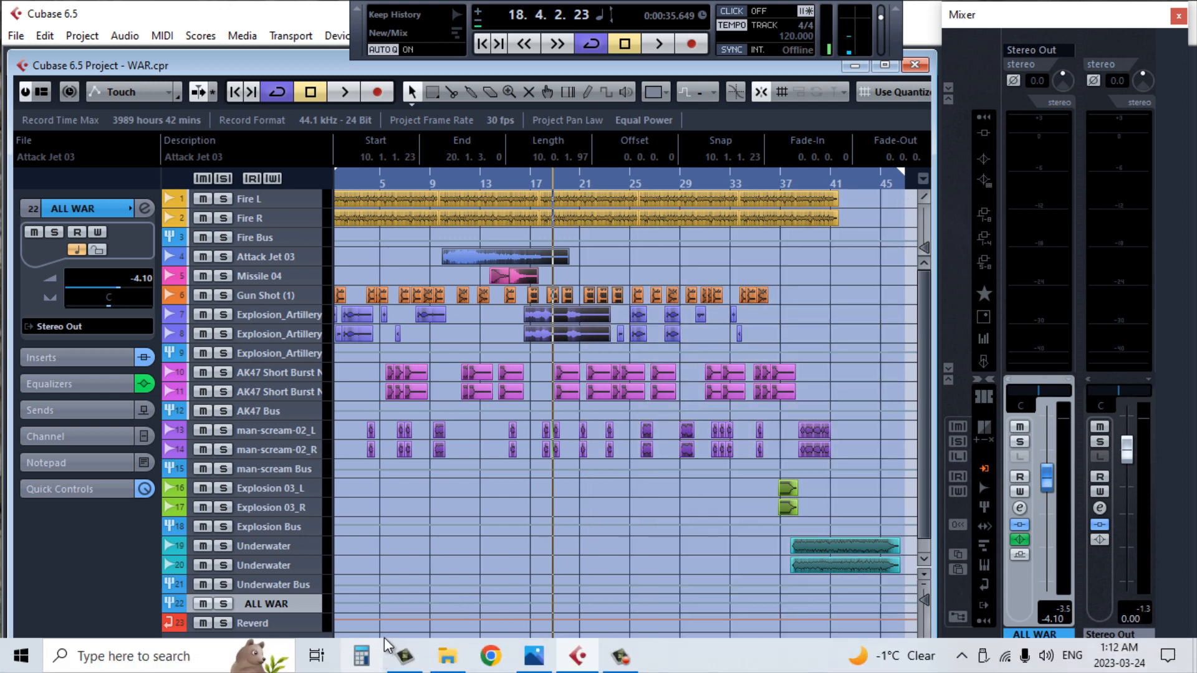
pyautogui.moveTo(382, 657); pyautogui.dragTo(373, 661)
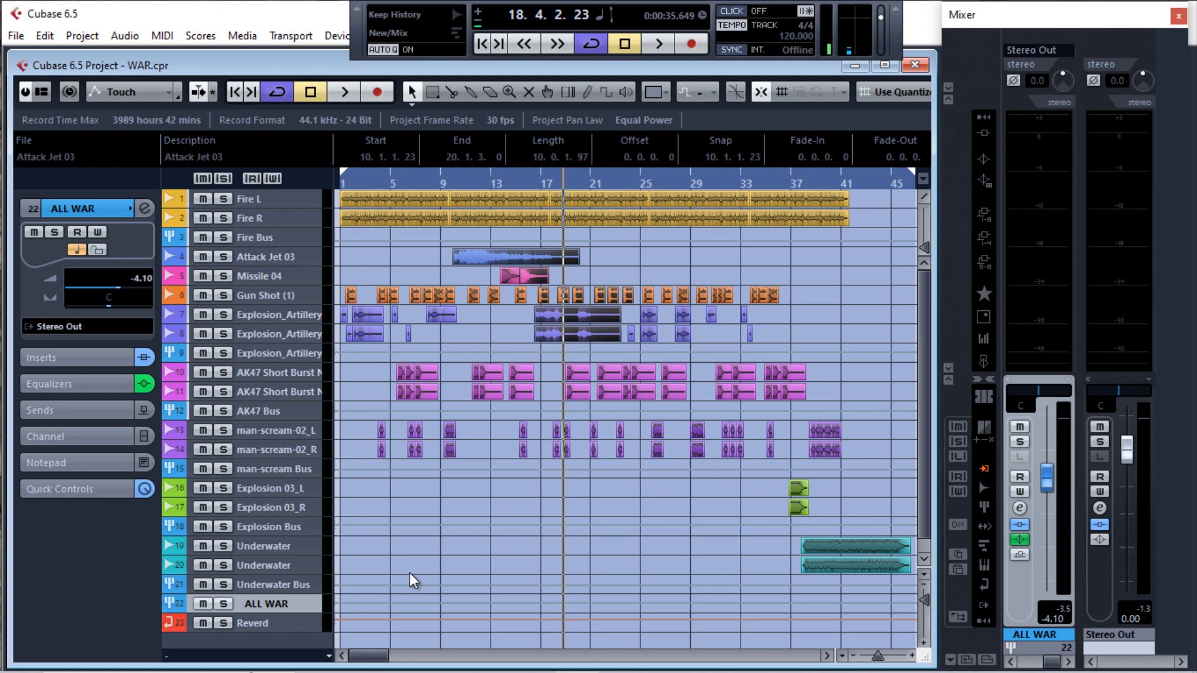
pyautogui.click(339, 186)
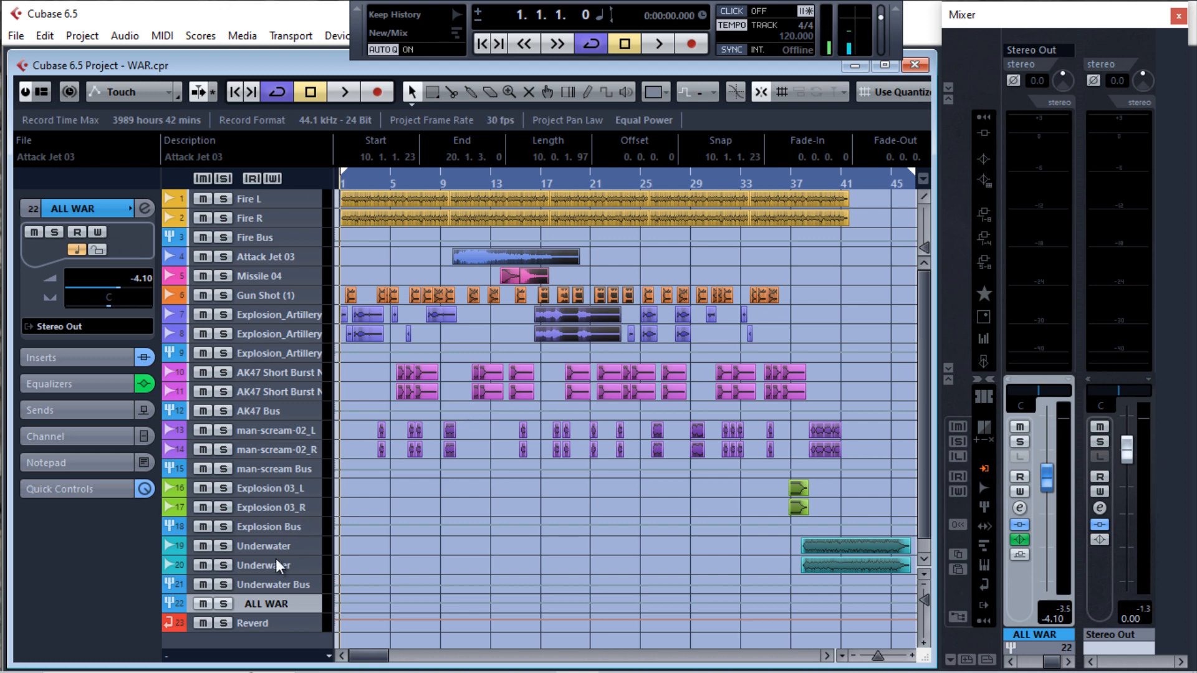
# Open the ALL WAR channel settings and its TR5 One insert, moving the plug-in window clear of the insert slots
pyautogui.click(226, 605)
pyautogui.click(226, 605)
pyautogui.click(300, 604)
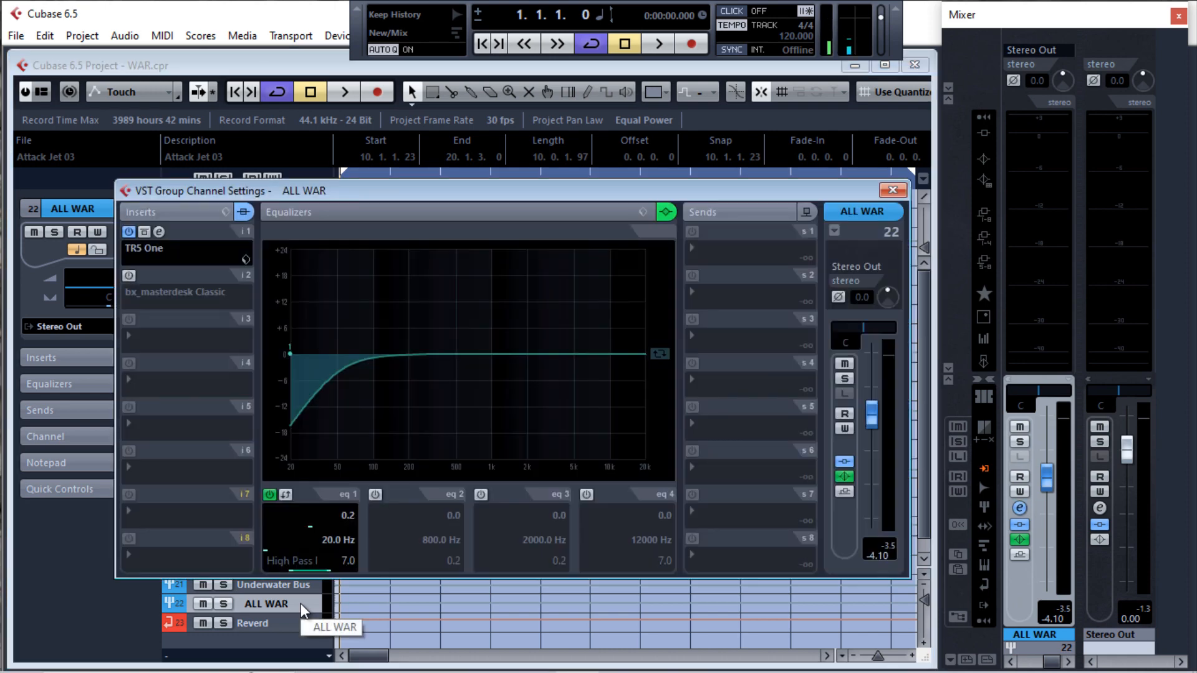
pyautogui.click(159, 232)
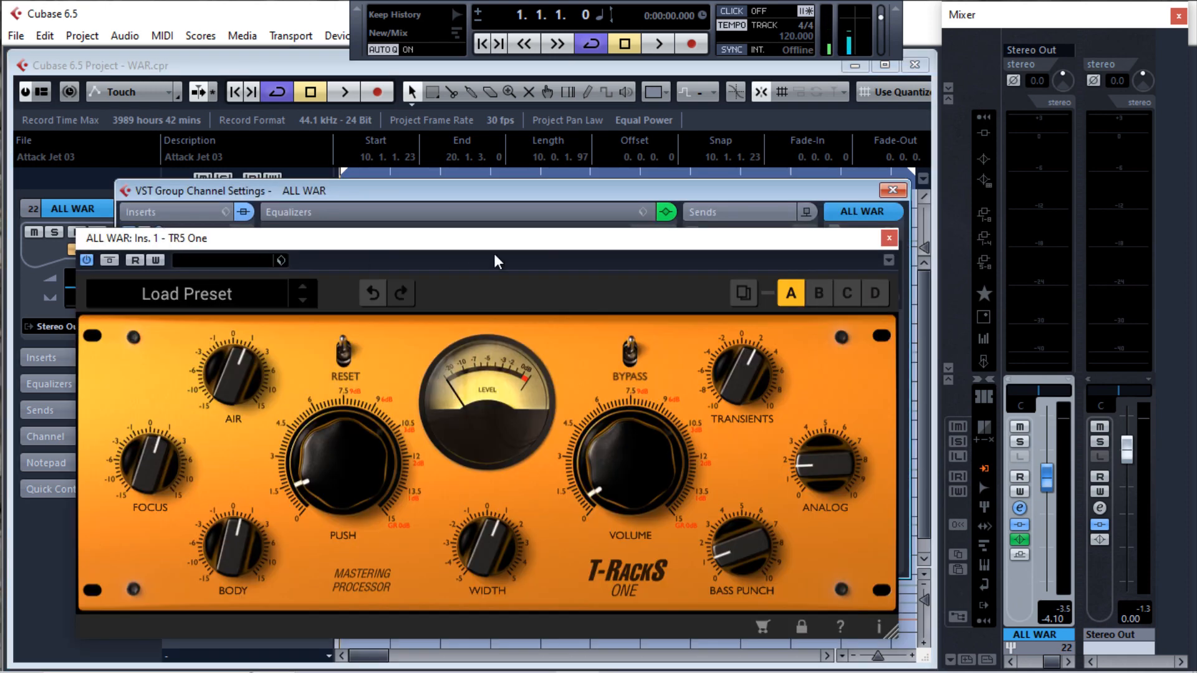
pyautogui.moveTo(498, 248); pyautogui.dragTo(600, 219)
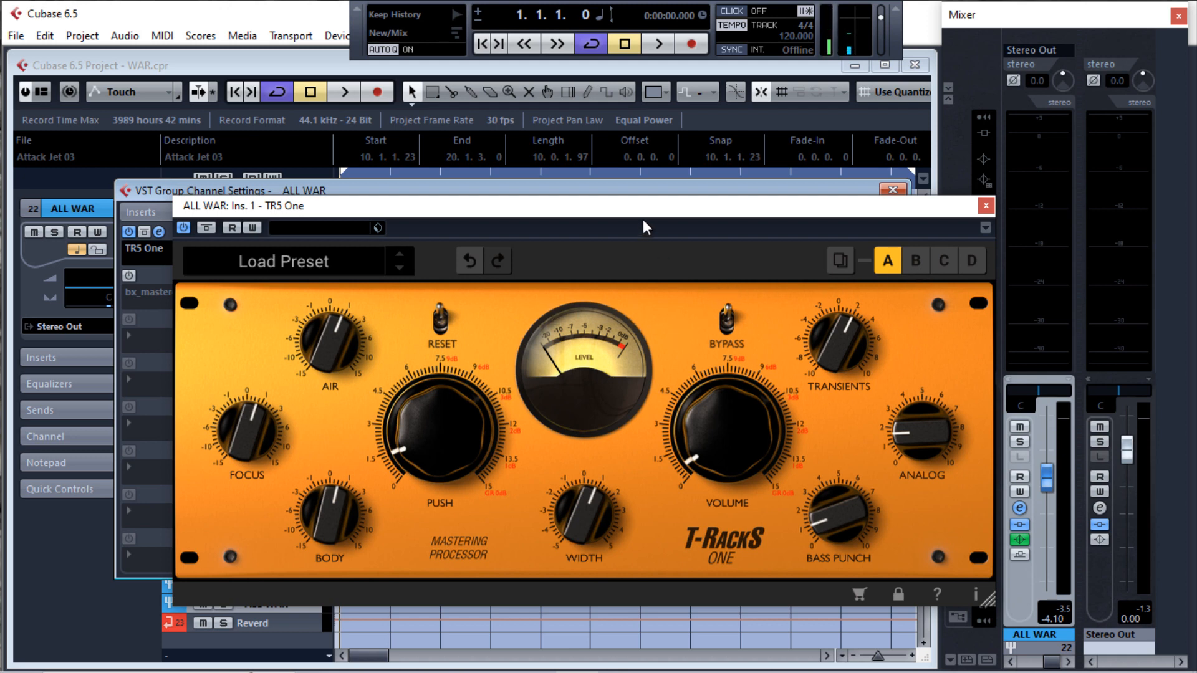
pyautogui.moveTo(646, 216); pyautogui.dragTo(751, 68)
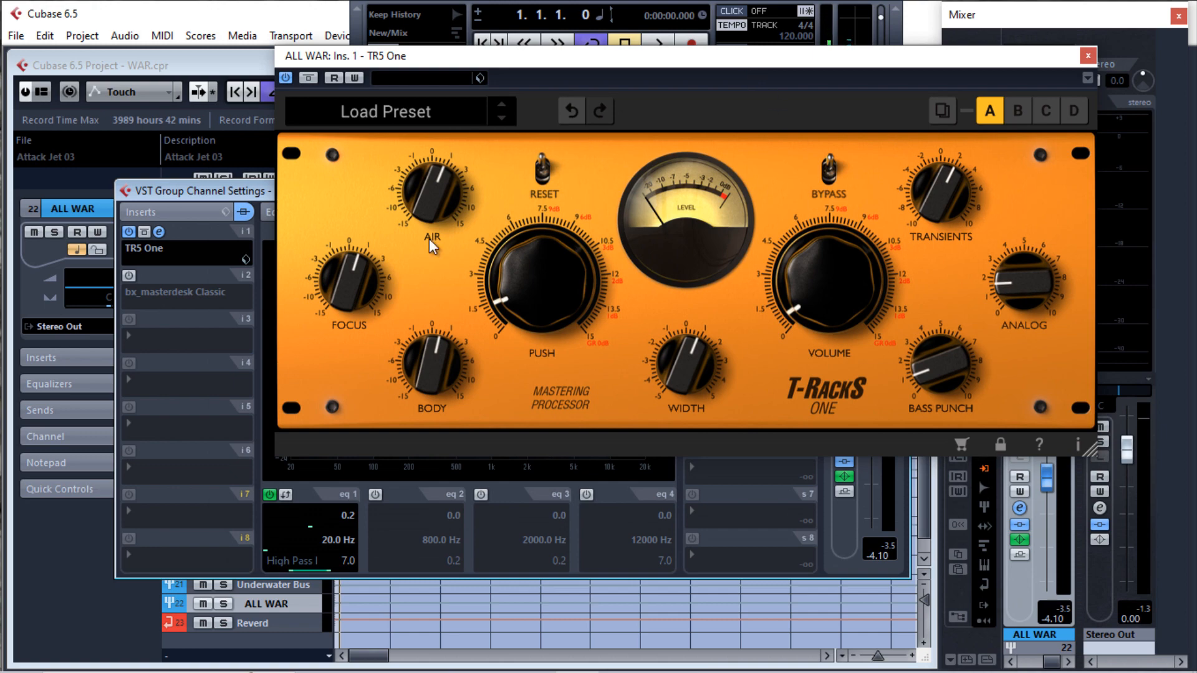
# Enable the bx_masterdesk Classic insert on ALL WAR, open its editor and arrange it alongside the TR5 One window
pyautogui.click(130, 276)
pyautogui.click(159, 276)
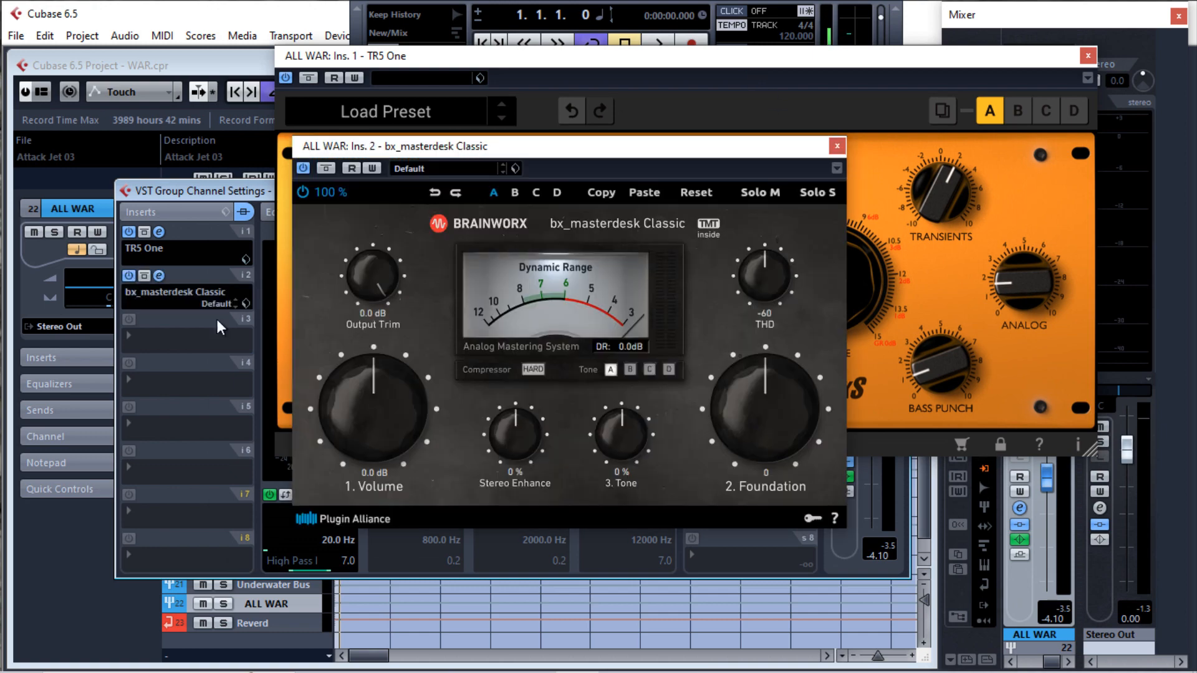
pyautogui.moveTo(616, 160); pyautogui.dragTo(833, 265)
pyautogui.moveTo(731, 58); pyautogui.dragTo(496, 32)
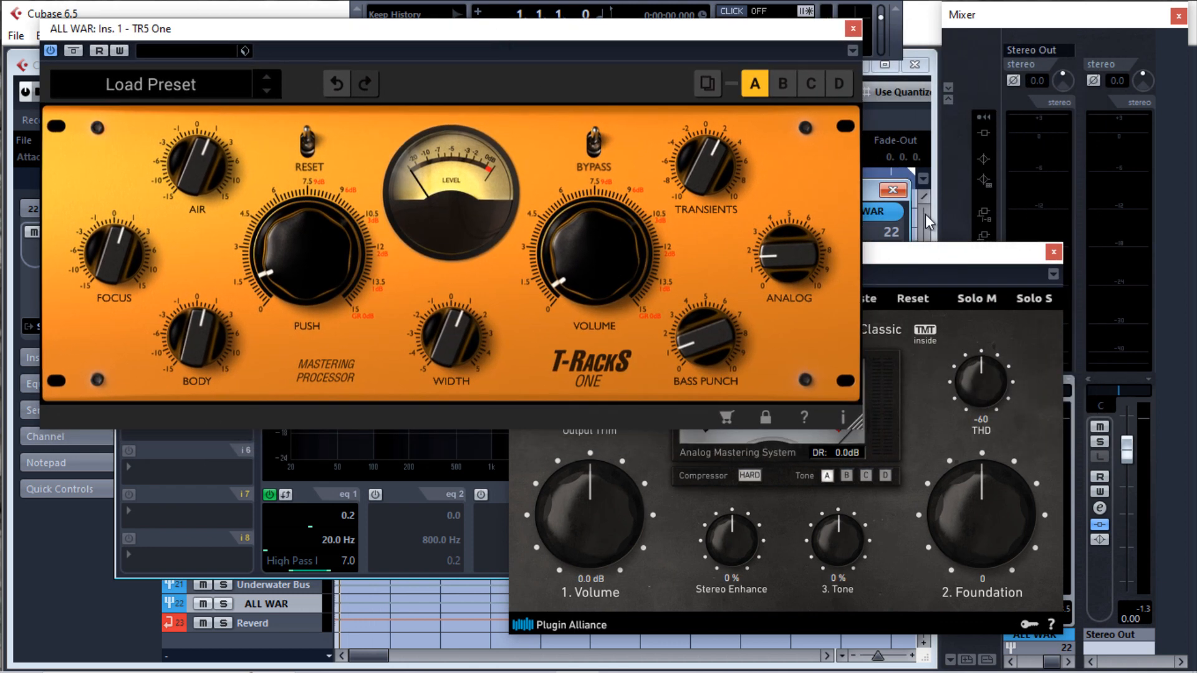
pyautogui.moveTo(919, 257); pyautogui.dragTo(979, 234)
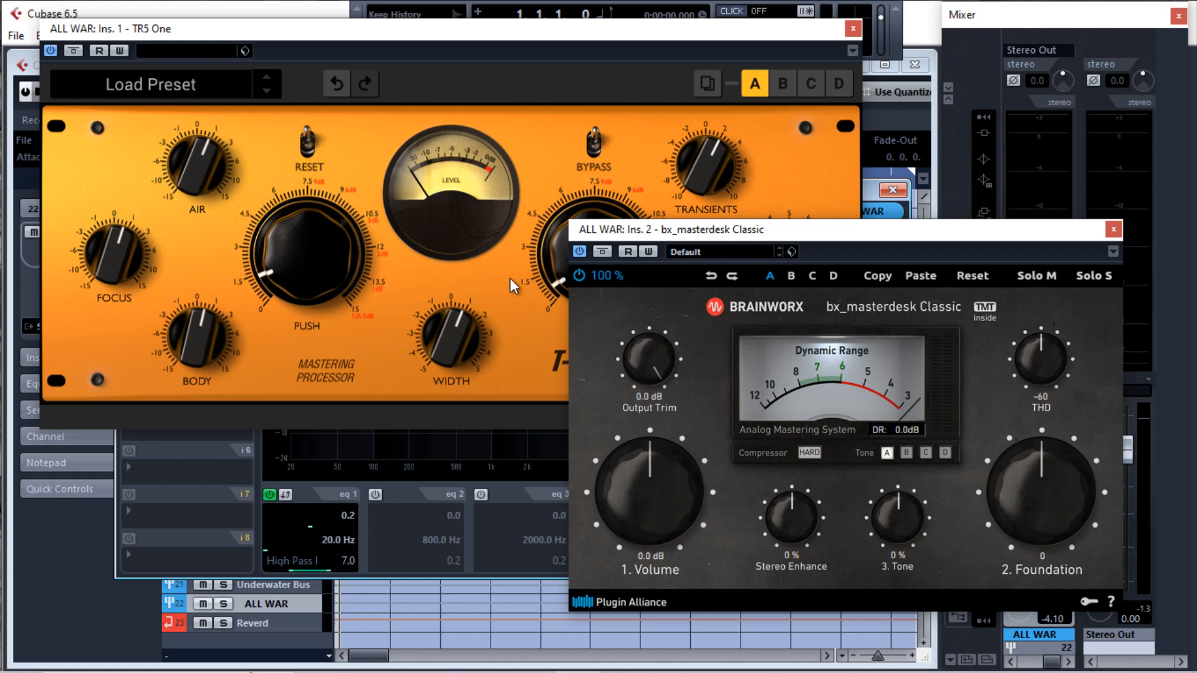
# Examine the TR5 One and bx_masterdesk Classic controls alternately to compare the two mastering processors
pyautogui.click(853, 28)
pyautogui.moveTo(905, 226); pyautogui.dragTo(742, 161)
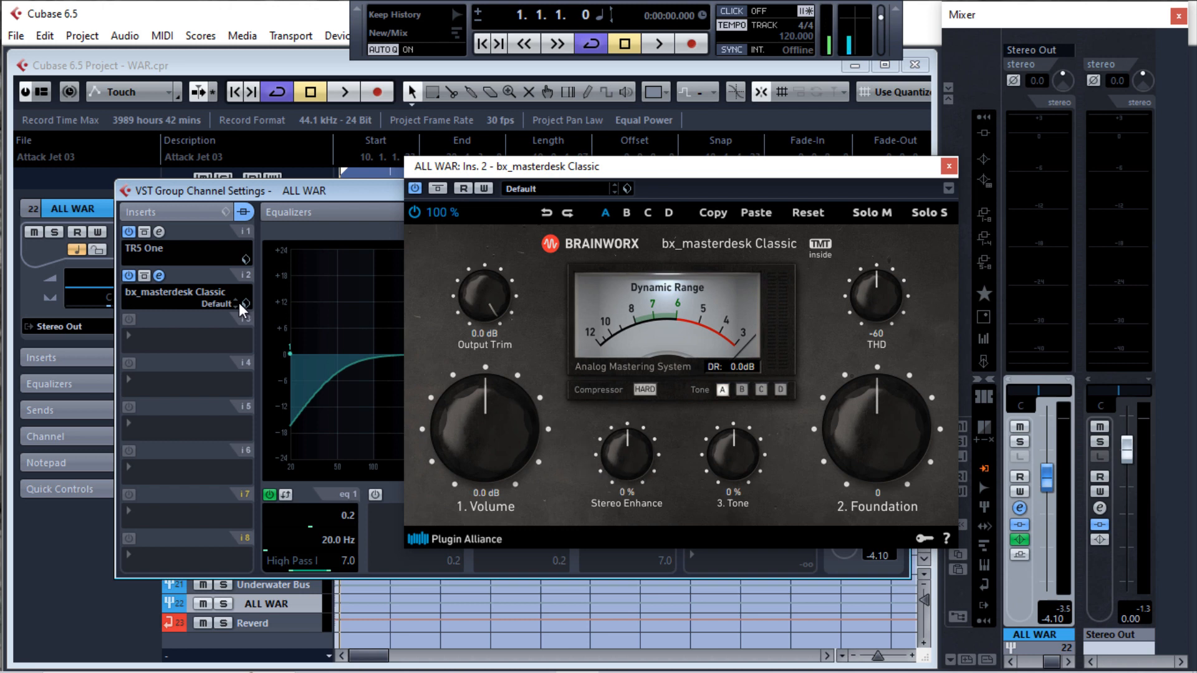
pyautogui.click(159, 232)
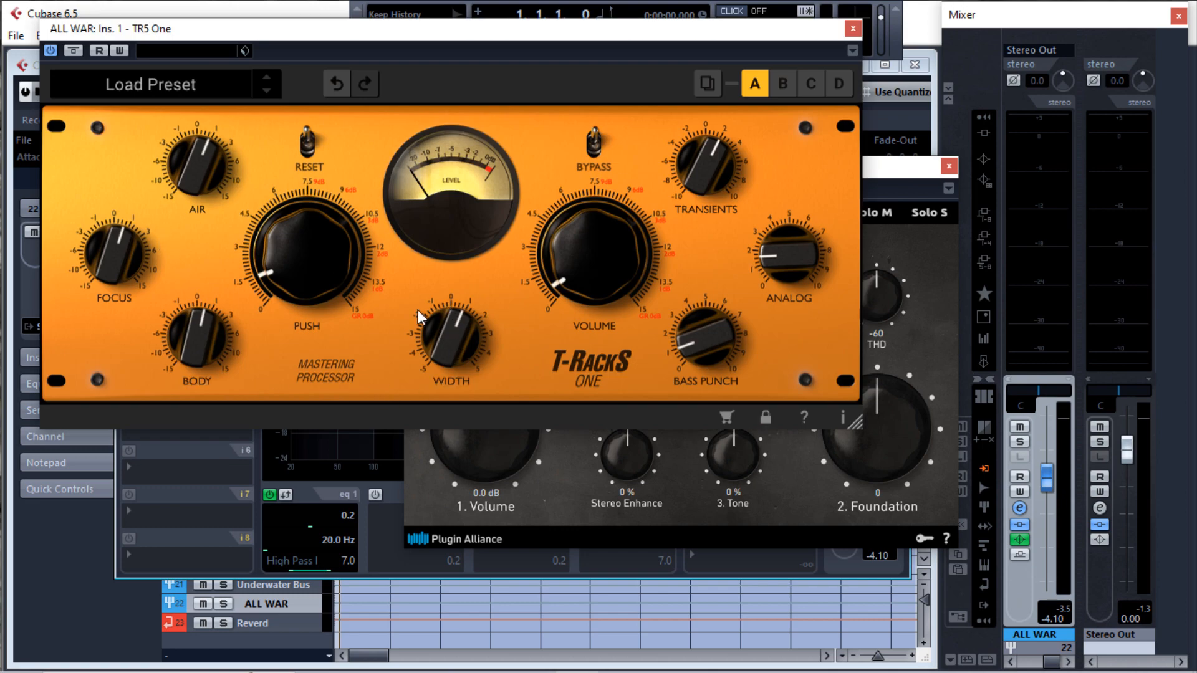
pyautogui.click(557, 446)
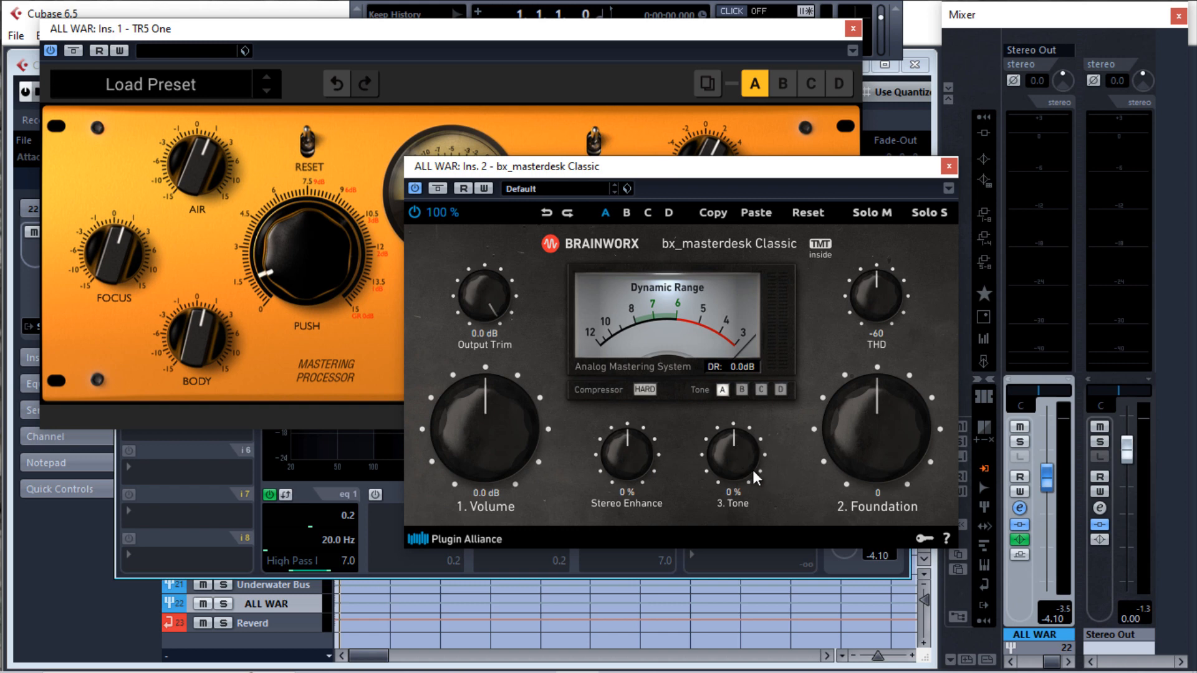
pyautogui.click(630, 34)
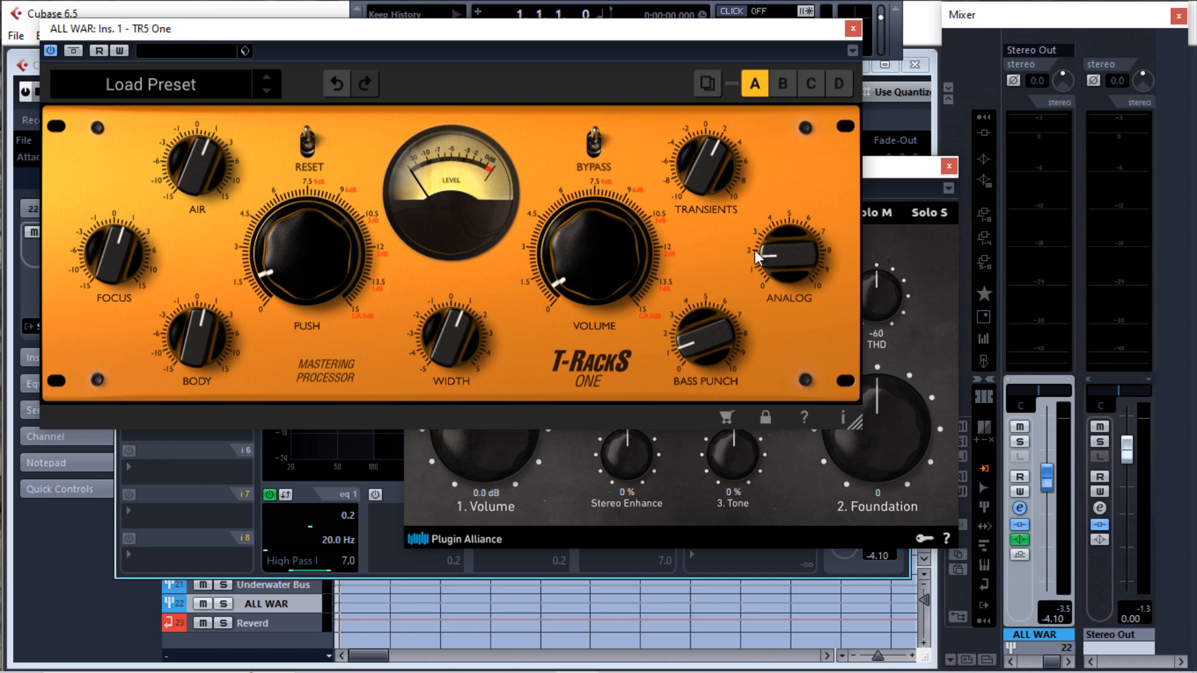
pyautogui.moveTo(323, 252)
pyautogui.click(671, 484)
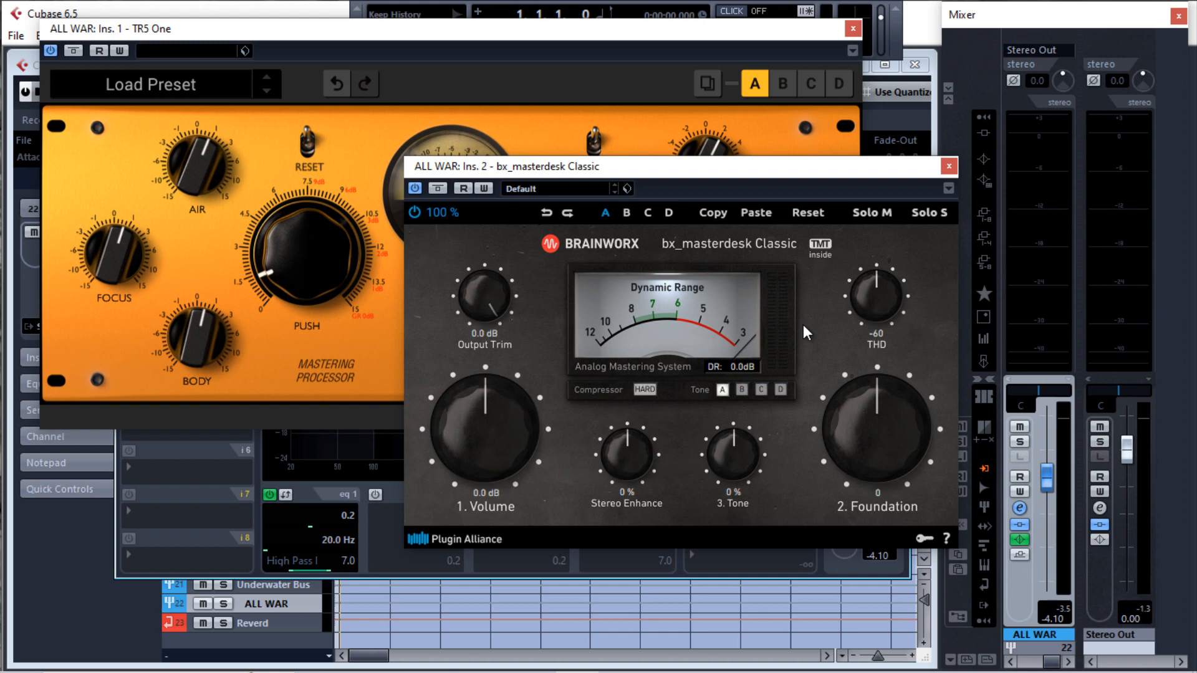
# Reposition the bx_masterdesk Classic window and set its tone mode to A
pyautogui.moveTo(750, 163); pyautogui.dragTo(848, 141)
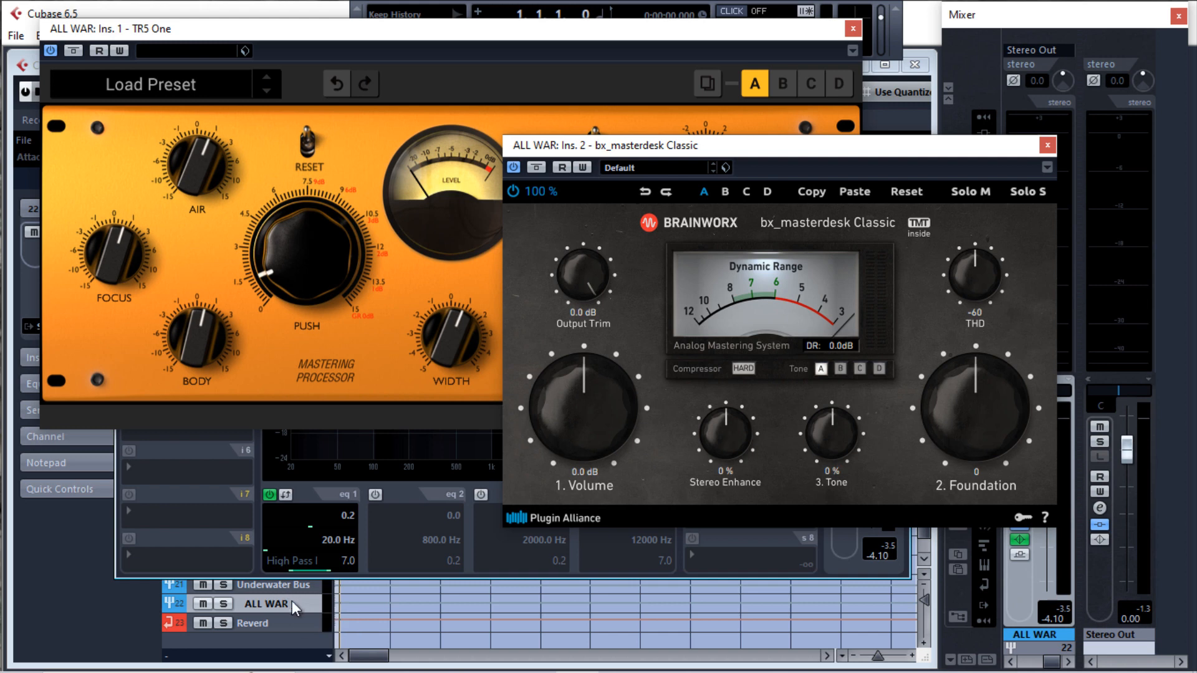
pyautogui.moveTo(807, 151); pyautogui.dragTo(734, 146)
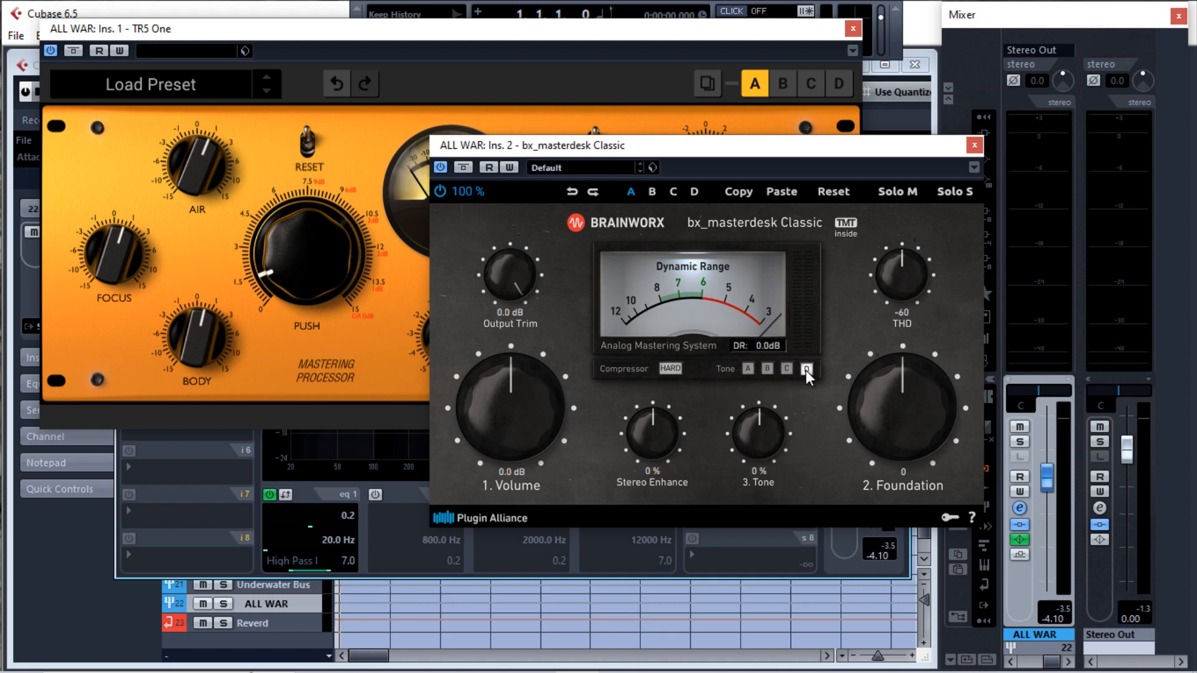
pyautogui.click(748, 369)
pyautogui.click(748, 369)
pyautogui.click(748, 370)
# Close both plug-in editors and the ALL WAR channel settings, and start playback from bar 1
pyautogui.click(974, 146)
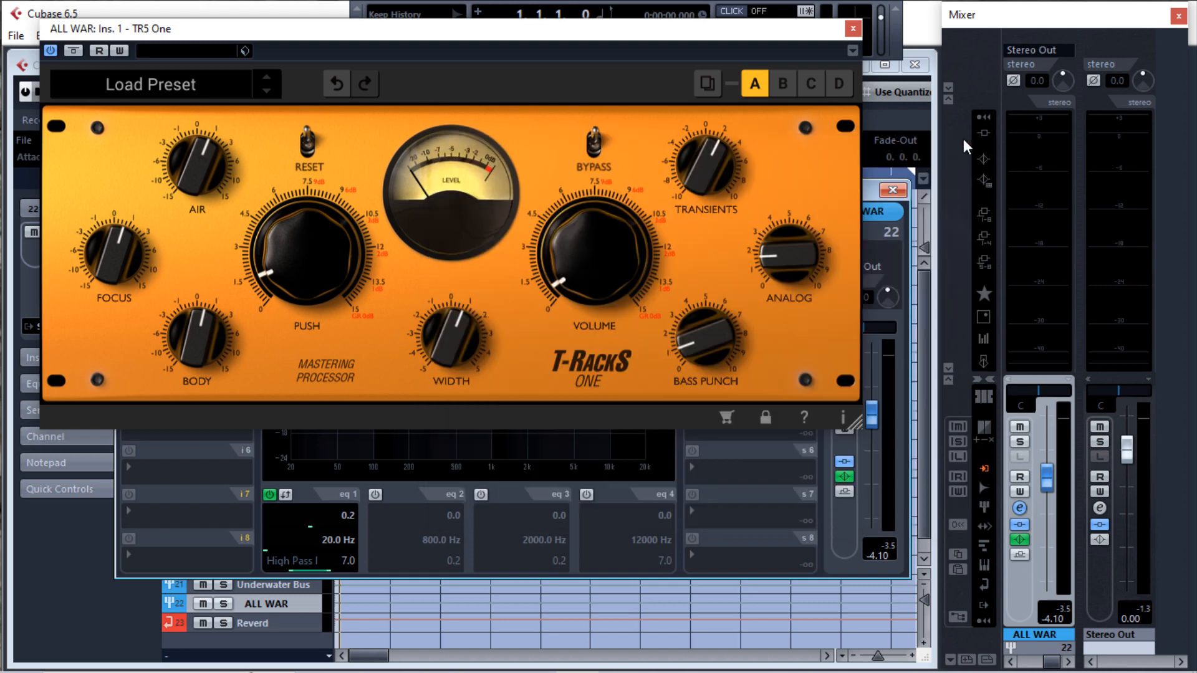
pyautogui.click(853, 28)
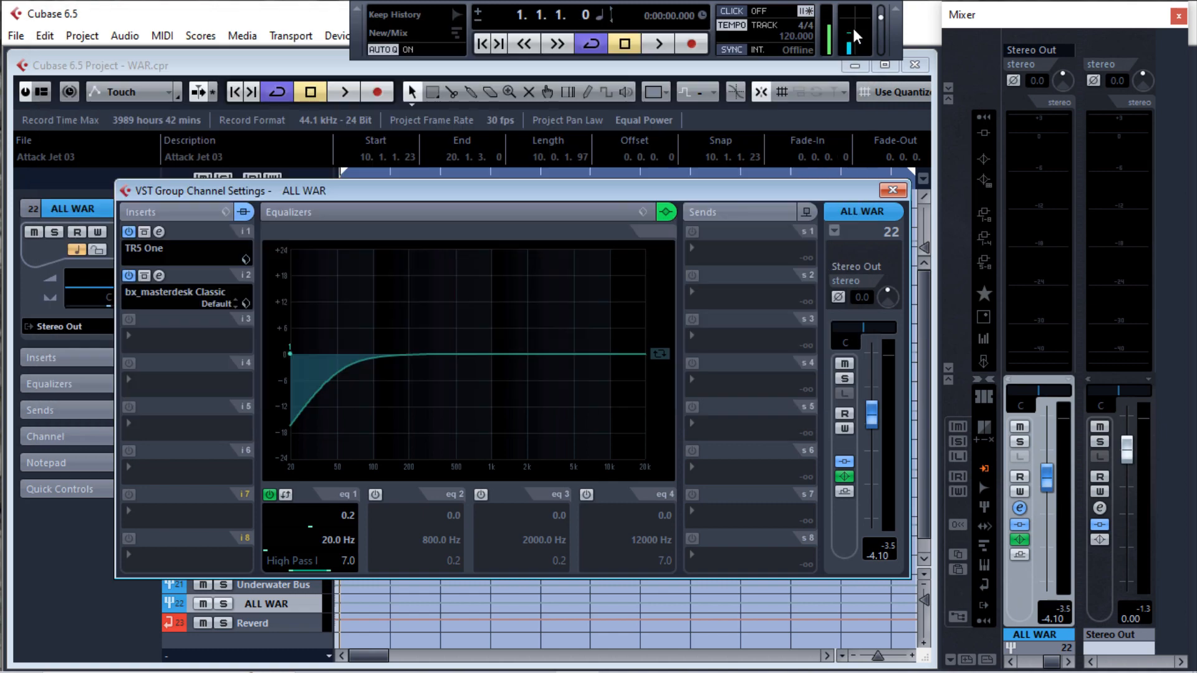
pyautogui.click(894, 190)
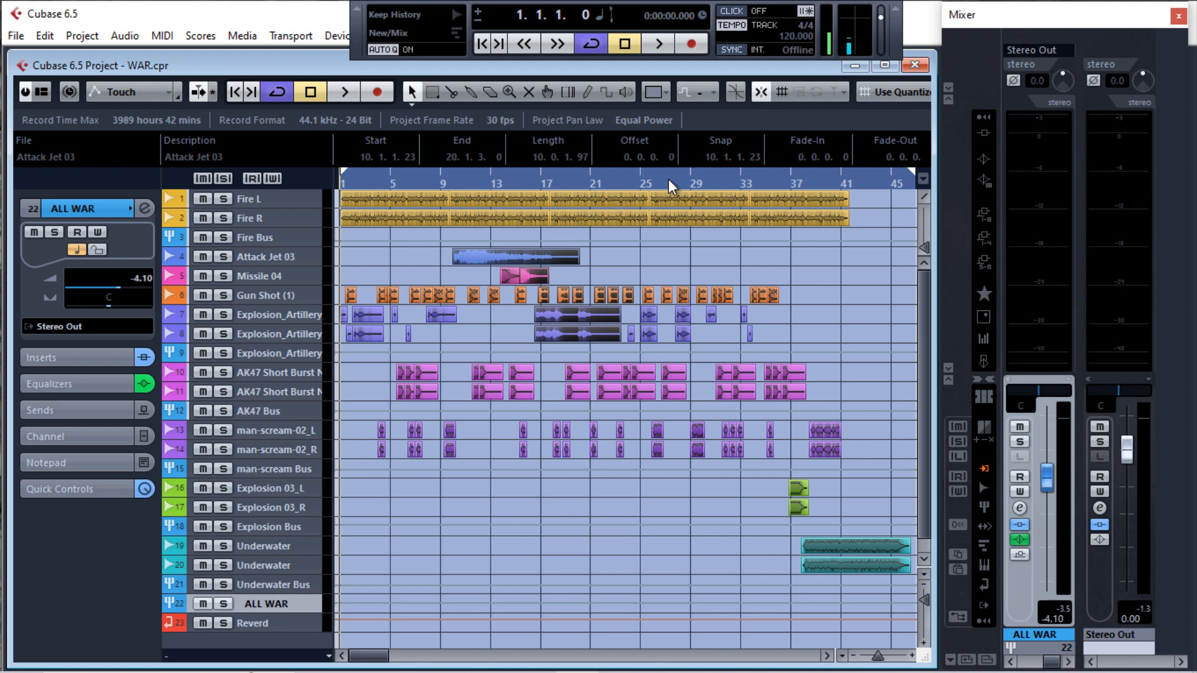
pyautogui.press('space')
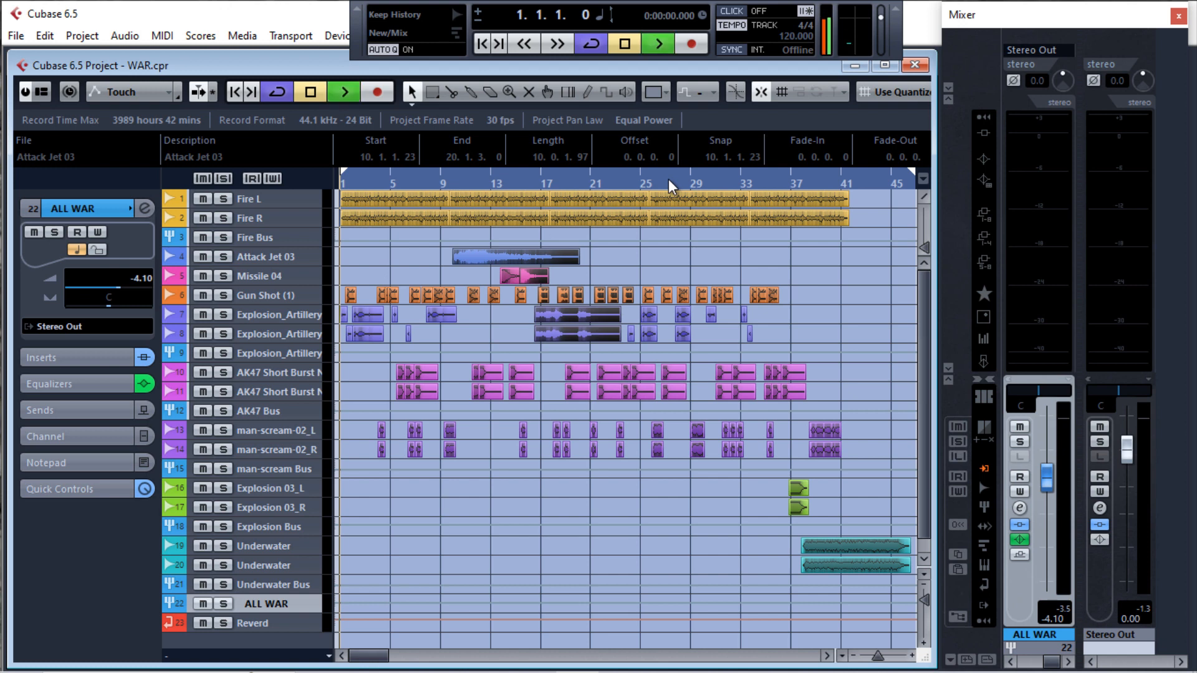